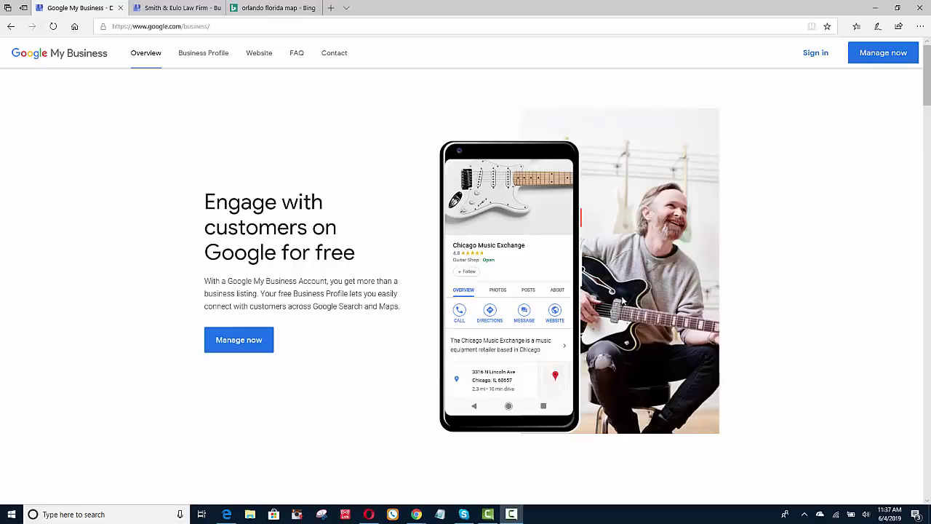
Open the Smith & Eulo Law Firm business info and compare its service areas with the Orlando, Florida map
left_click(185, 10)
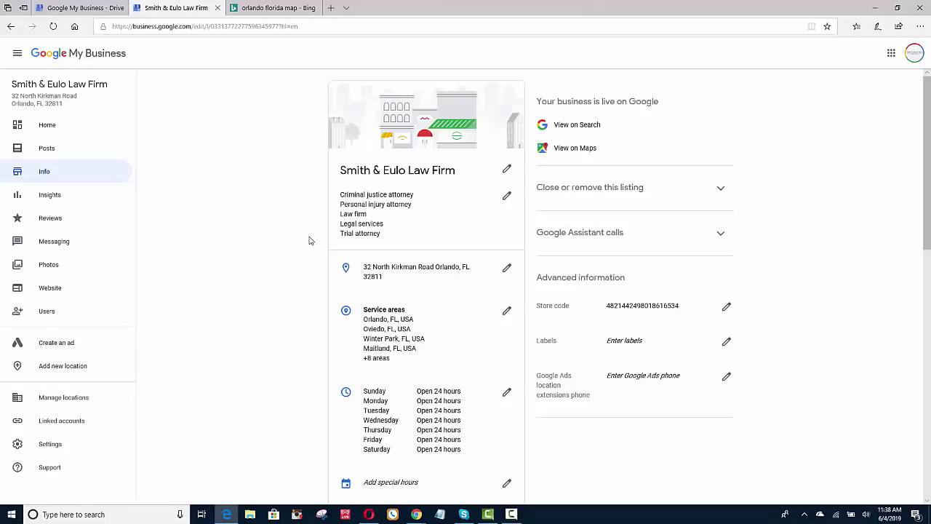
left_click(278, 9)
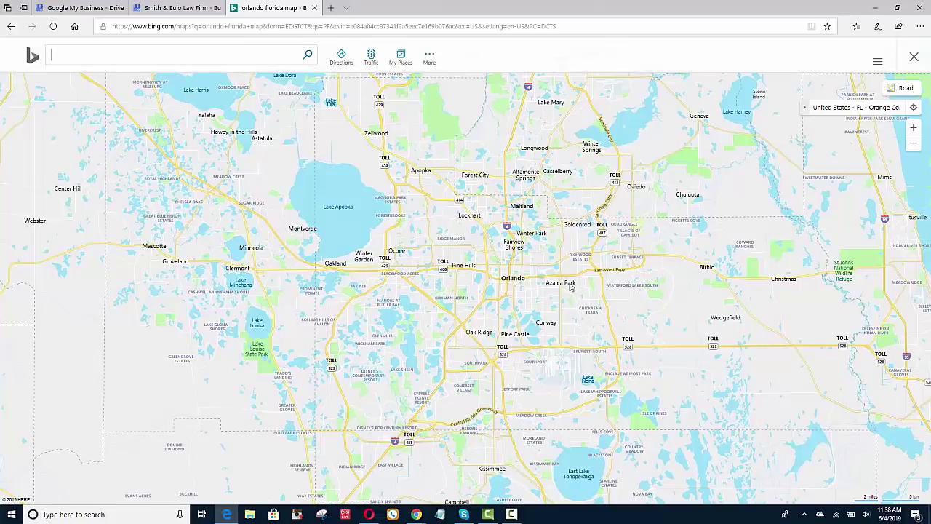
left_click(167, 9)
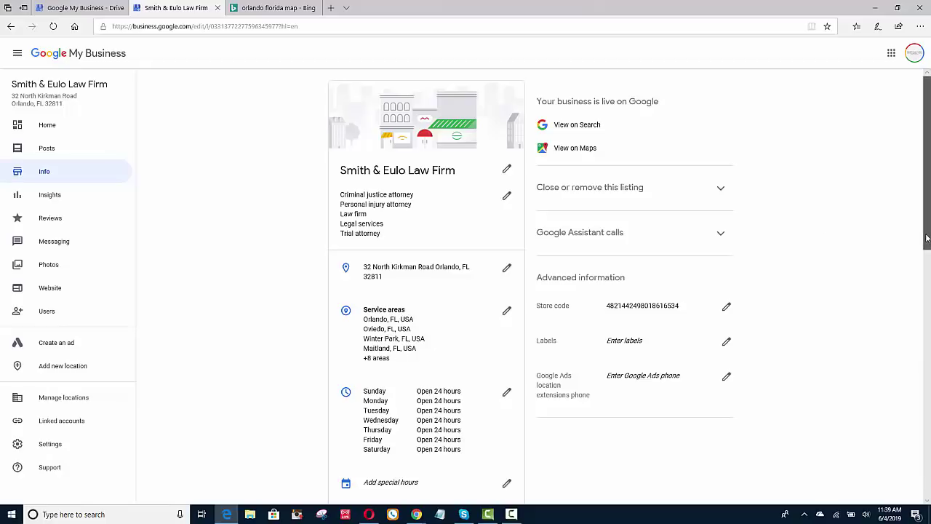
Review the law firm's listing info from service areas and hours through website, services and accessibility to the business description and opening date
left_click_drag(928, 239, 921, 263)
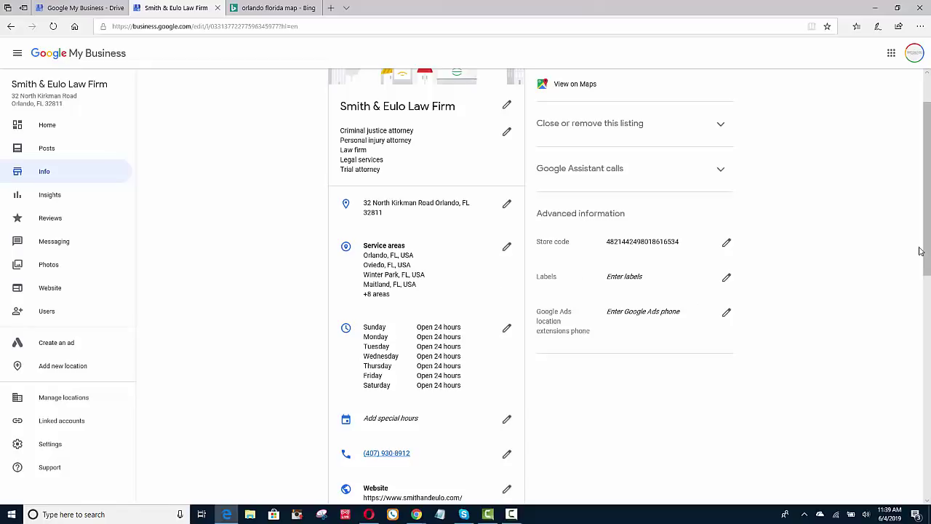
left_click_drag(927, 251, 885, 301)
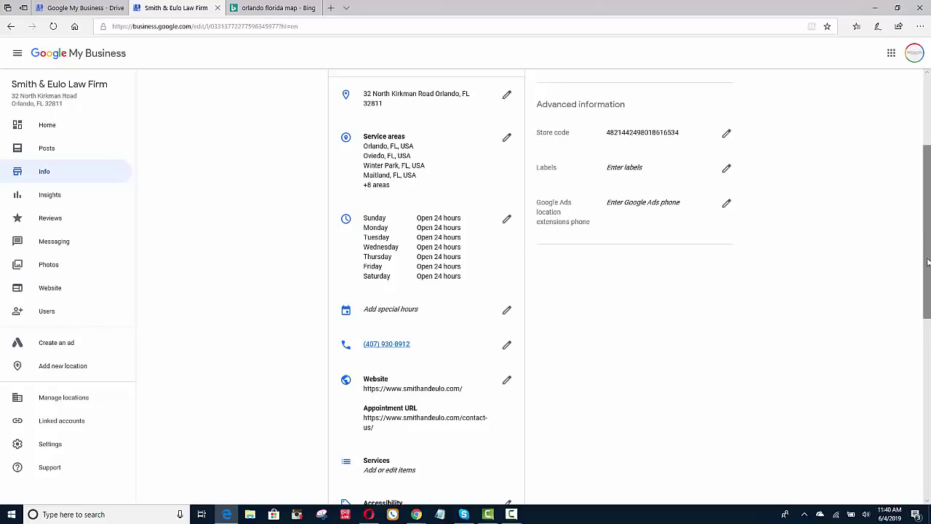
left_click_drag(928, 262, 913, 325)
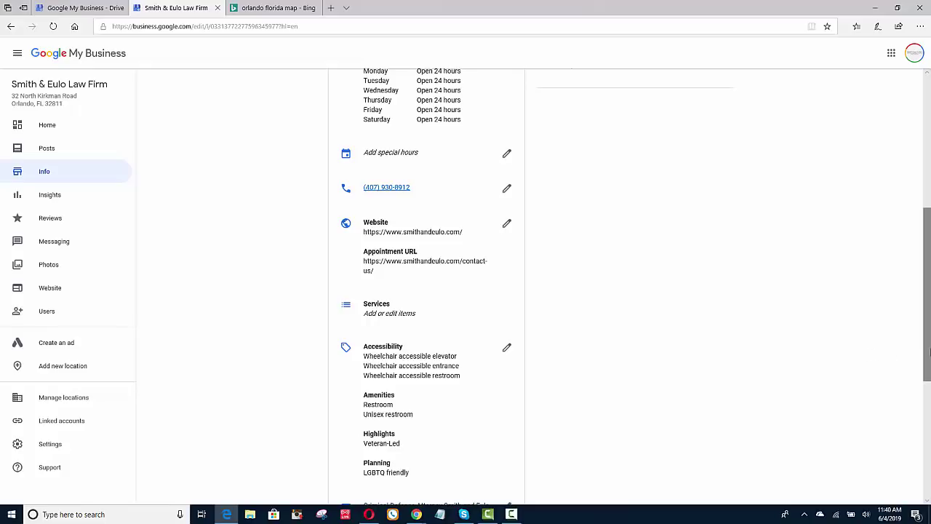
left_click_drag(928, 352, 882, 464)
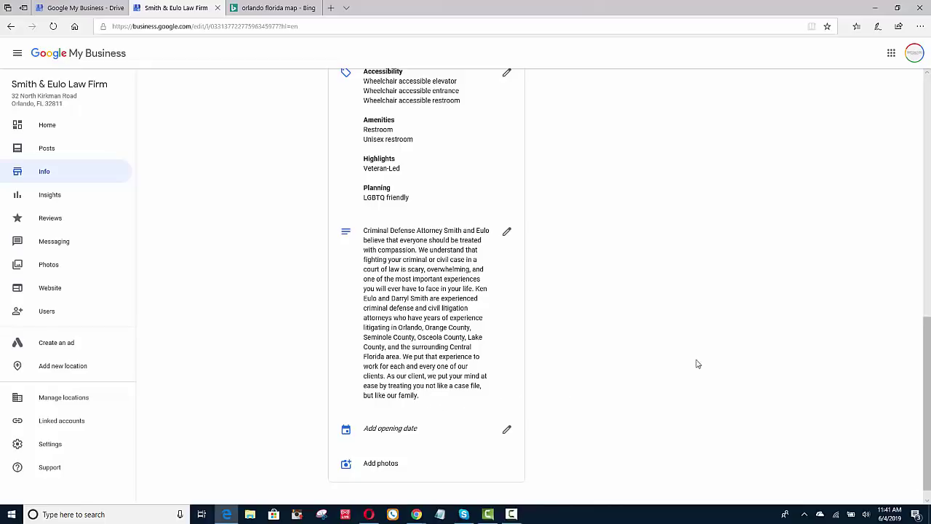
scroll(923, 386, "down", 2)
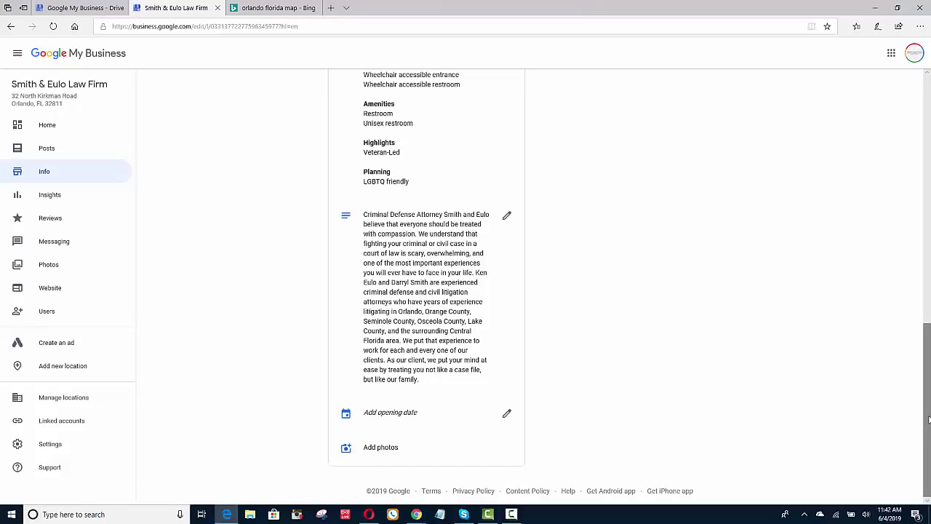
left_click_drag(929, 420, 930, 146)
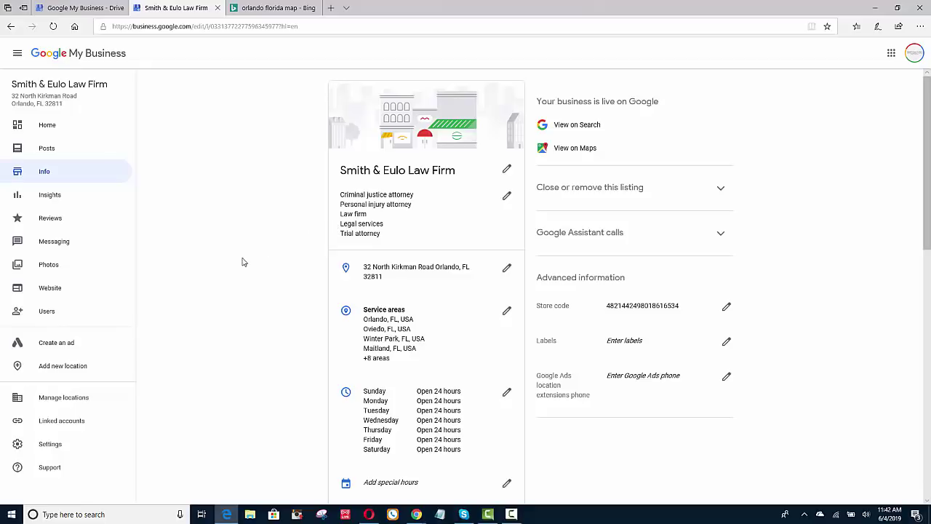
View the law firm listing's photos and open the 360 category
left_click(49, 265)
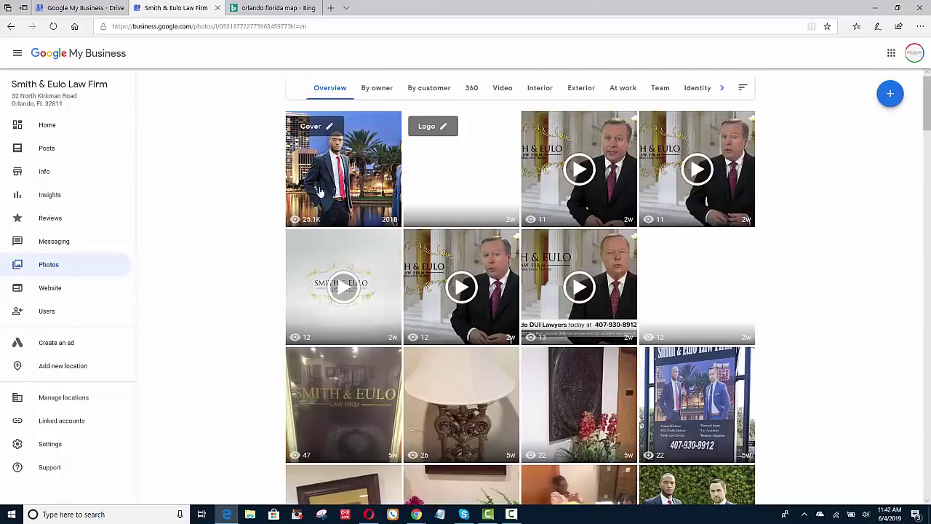
left_click(472, 91)
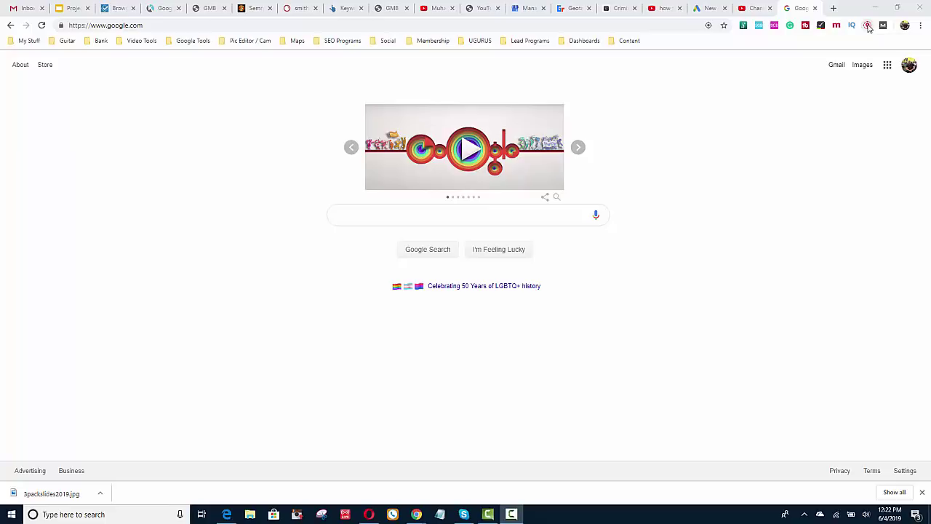
Set the browser's simulated location to Tampa, FL, USA in the geolocation extension
left_click(868, 27)
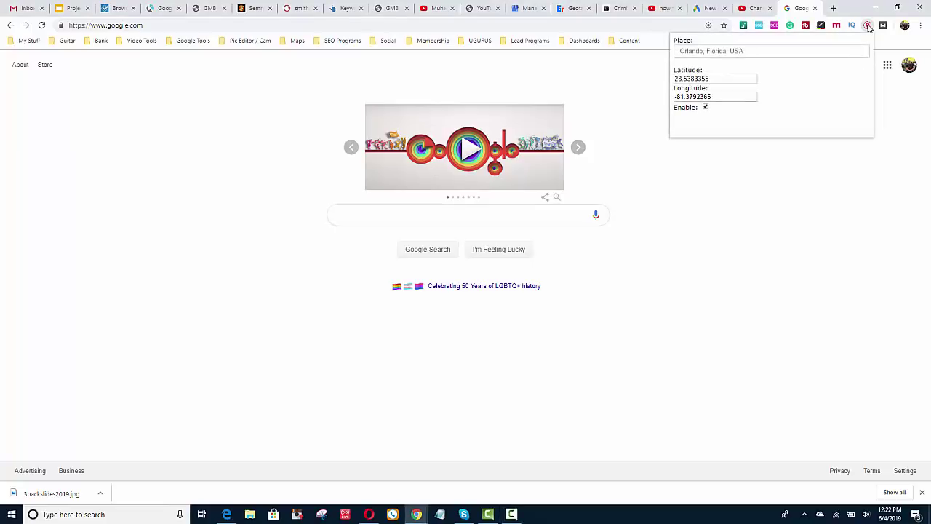
left_click(788, 53)
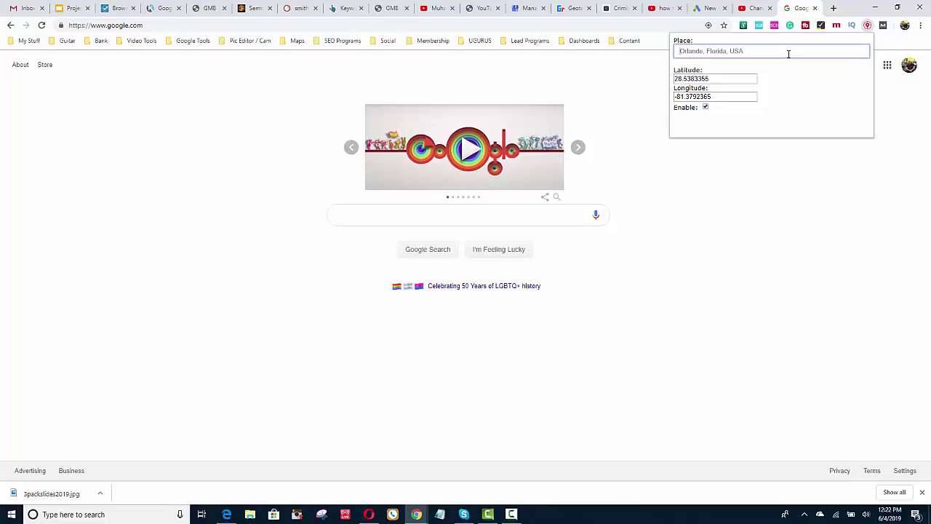
type("tampa")
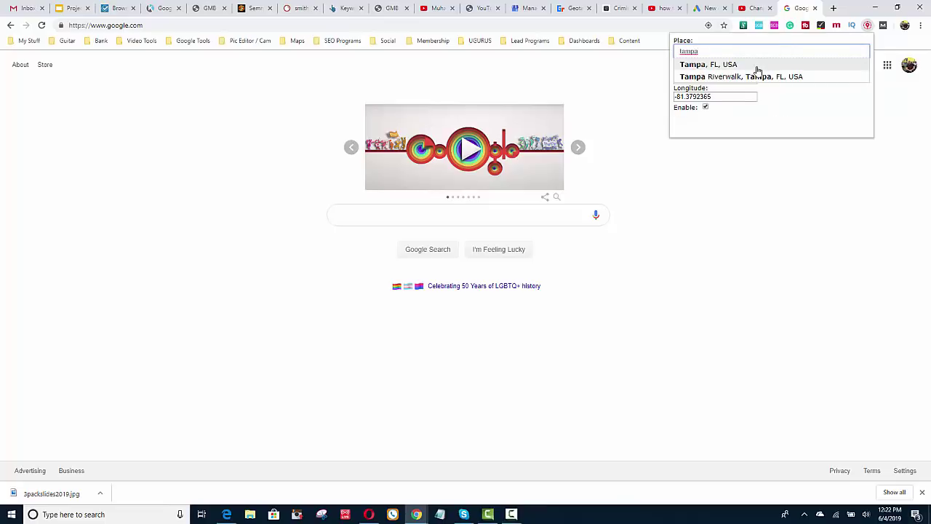
left_click(758, 67)
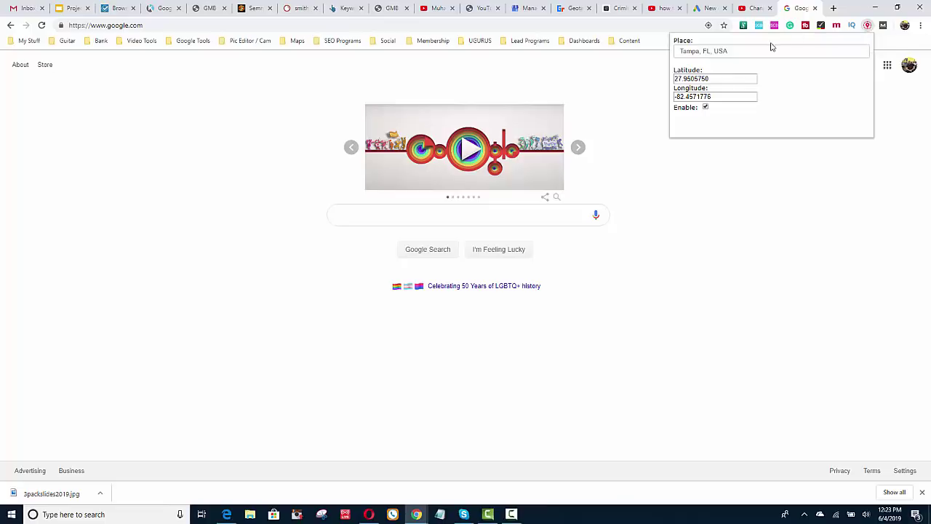
left_click(800, 178)
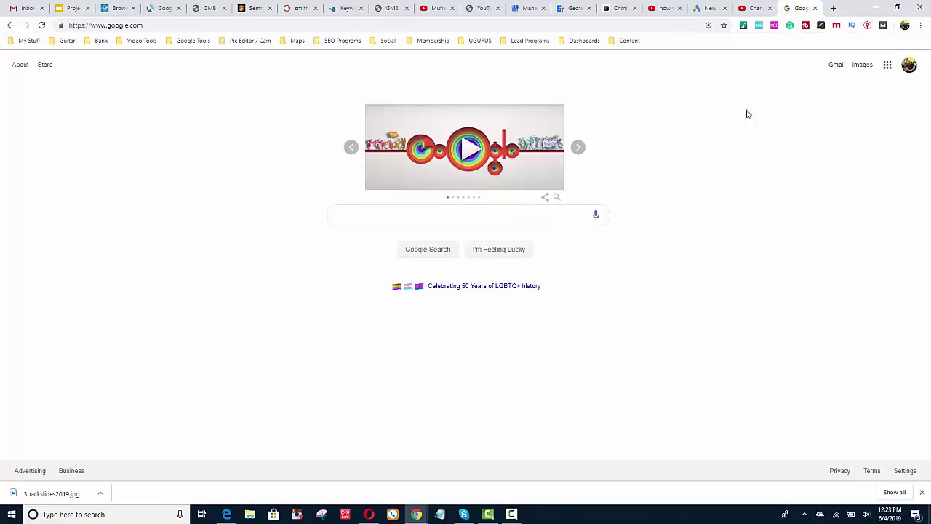
Set the geolocation extension's simulated place to Orlando, FL, USA
left_click(868, 26)
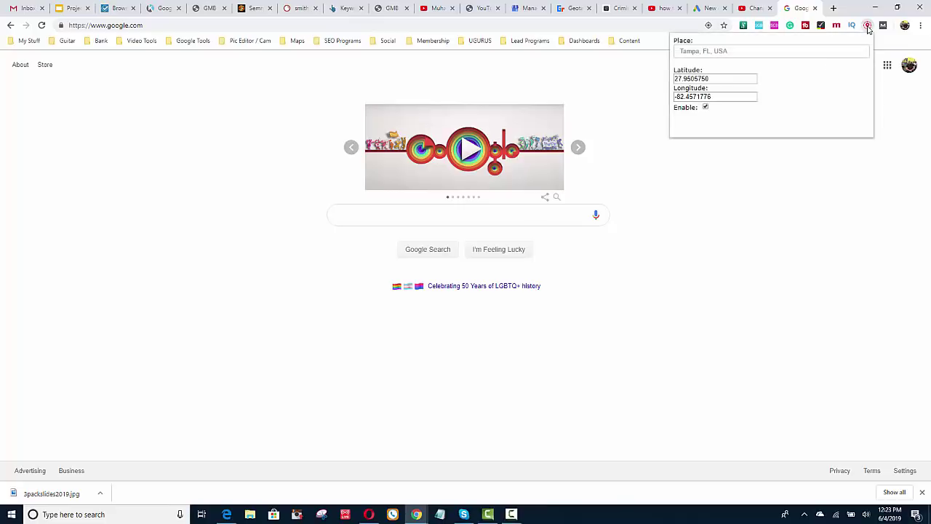
left_click(785, 51)
type("o")
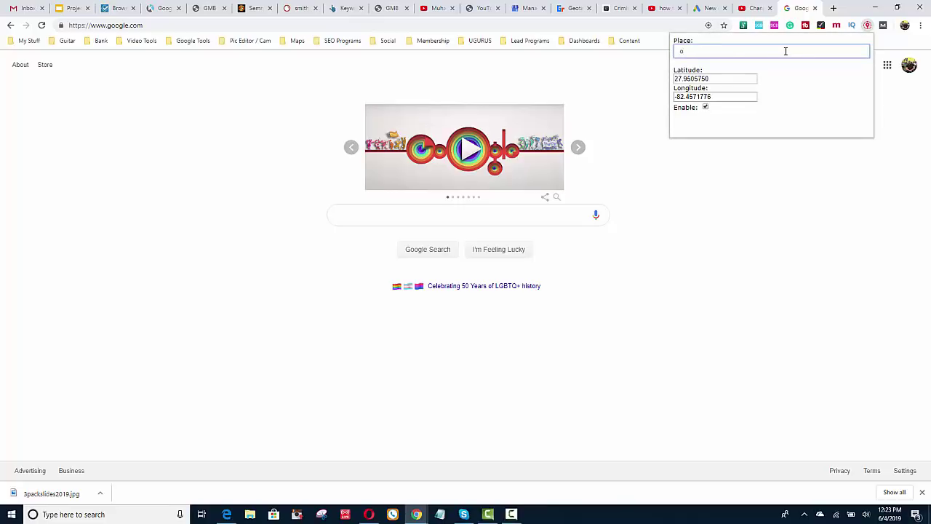
type("rl")
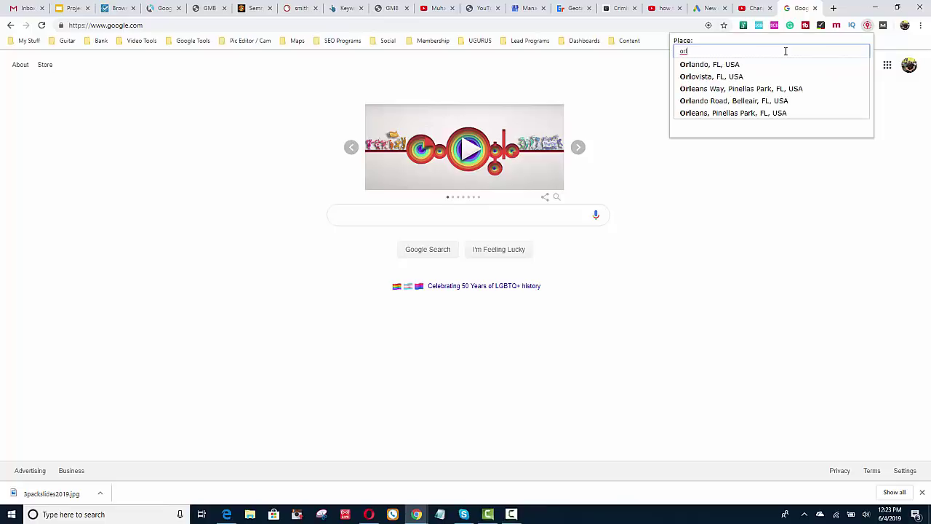
left_click(740, 65)
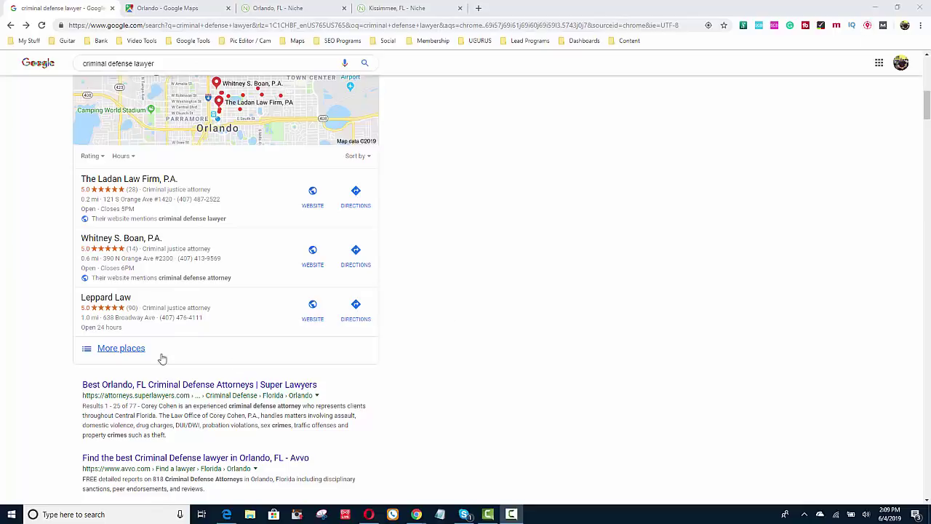
Expand the local results for "criminal defense lawyer" to all places and look through the first page of listings
left_click(121, 349)
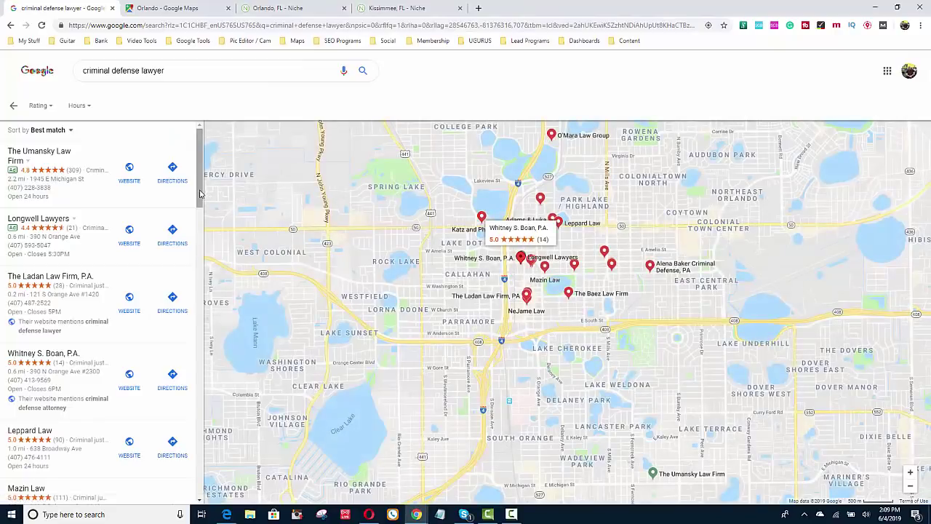
left_click_drag(201, 193, 197, 494)
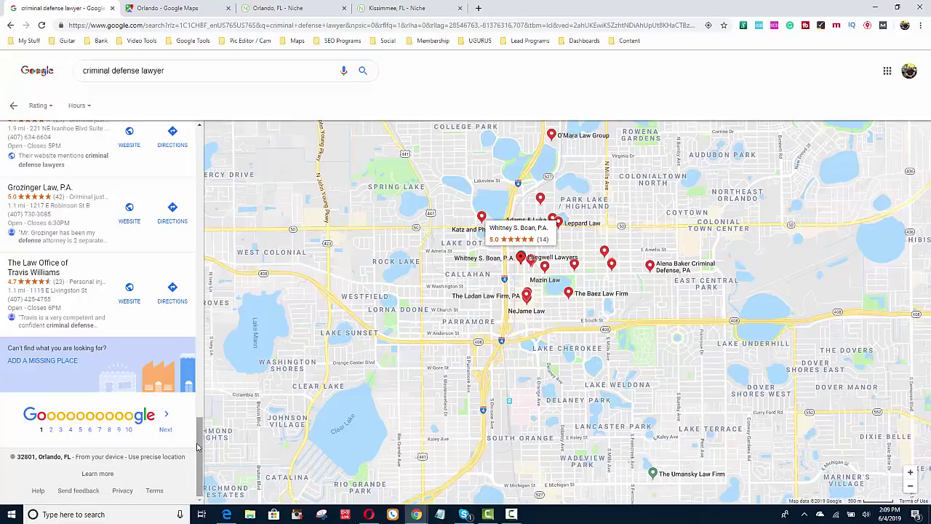
left_click_drag(198, 447, 205, 158)
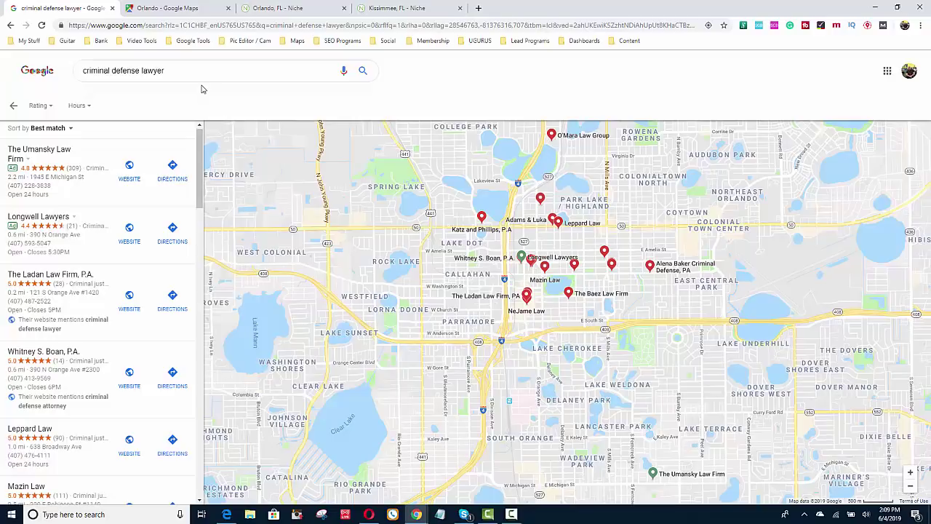
Examine Orlando's city boundary on Google Maps and its population on the Niche profile
left_click(189, 10)
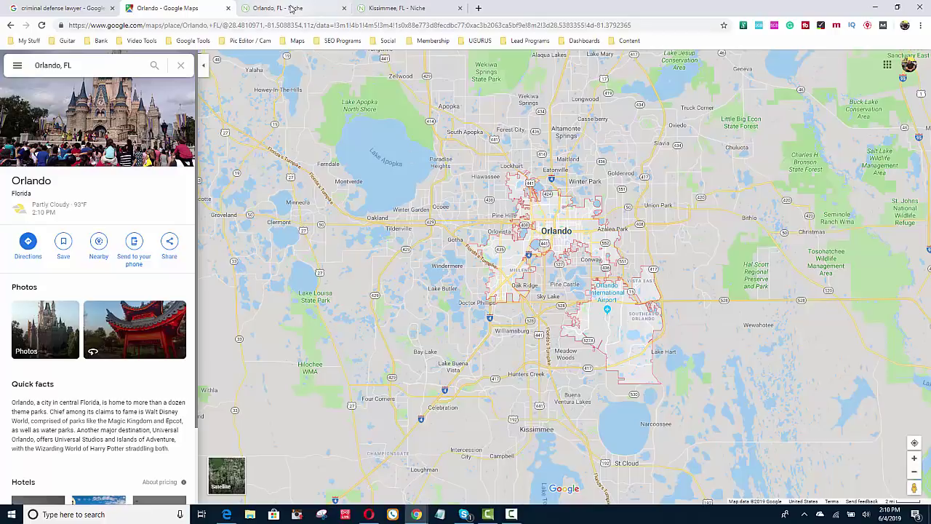
left_click(292, 8)
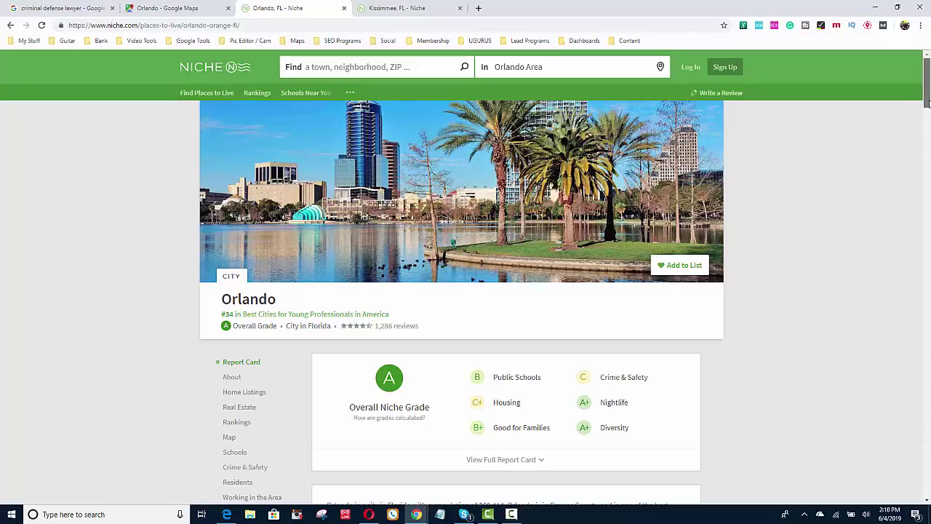
left_click_drag(928, 104, 929, 135)
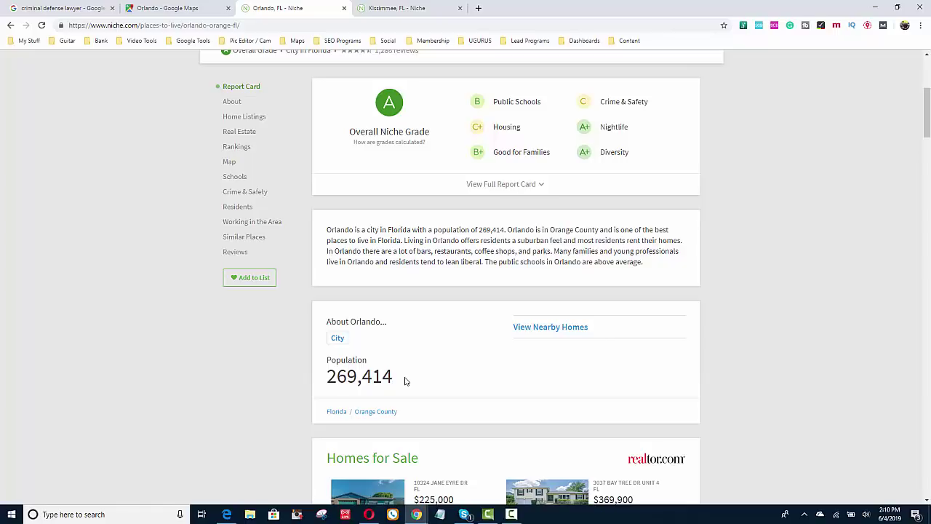
left_click(161, 13)
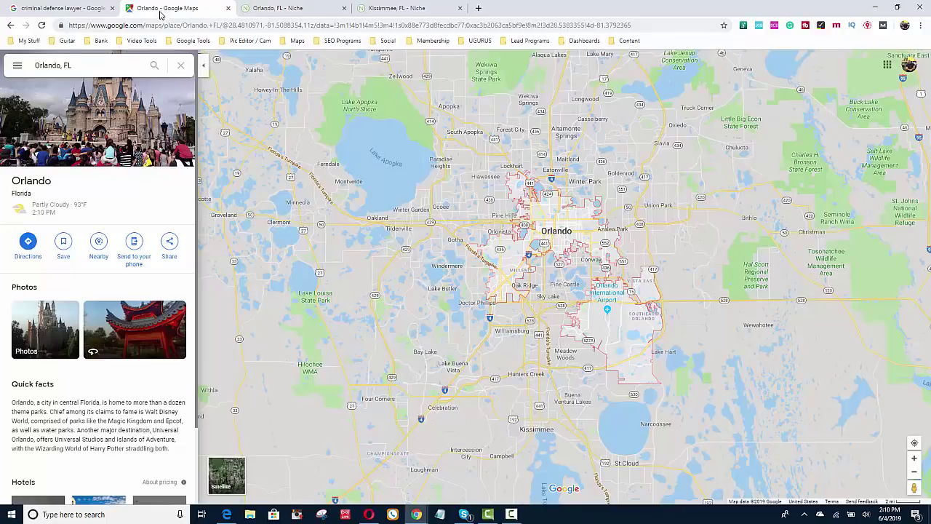
Return to the criminal defense lawyer listings and check how many result pages follow the first one
left_click(70, 12)
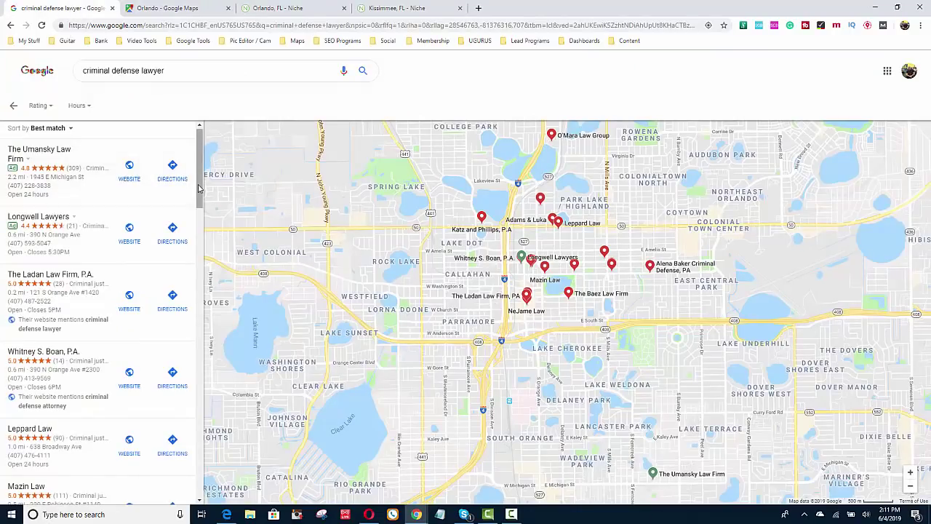
scroll(193, 430, "down", 10)
scroll(193, 430, "down", 5)
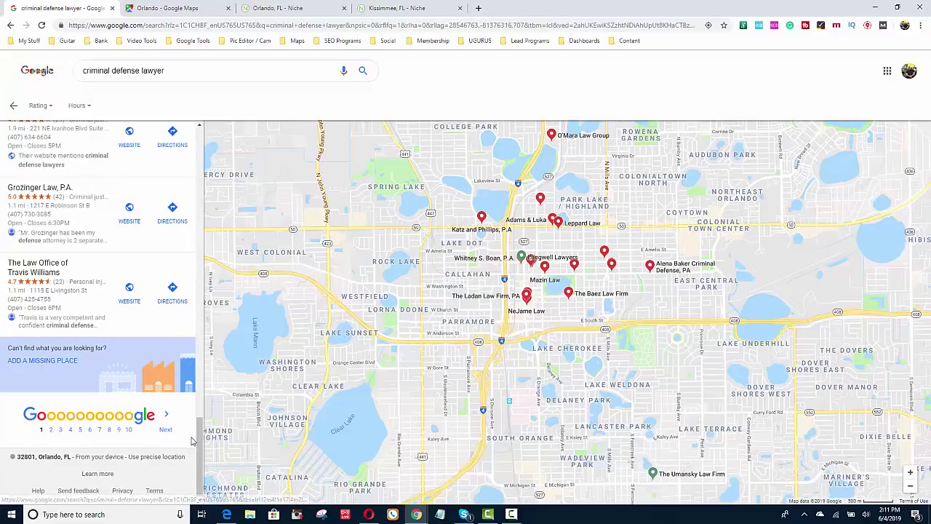
left_click_drag(202, 437, 207, 138)
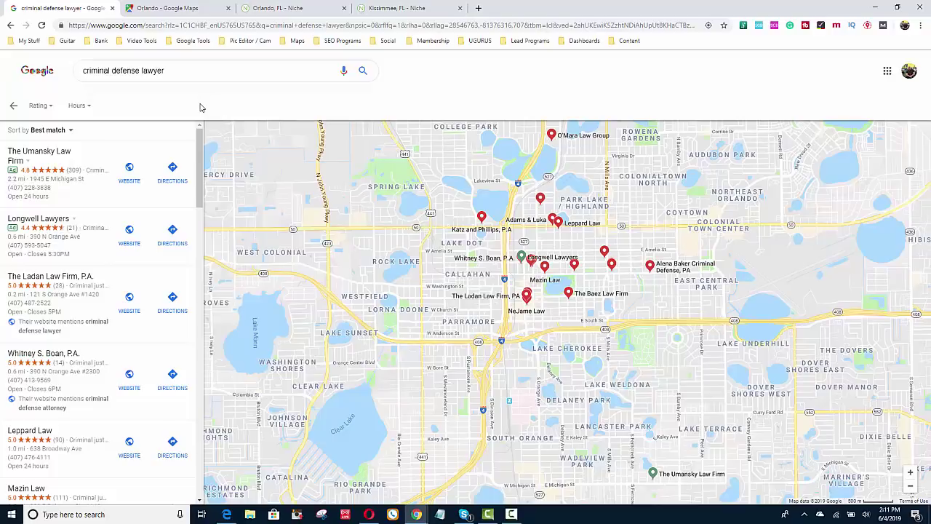
Revisit Orlando's Niche profile and map, and examine Kissimmee's population and crime statistics on Niche for comparison
left_click(270, 9)
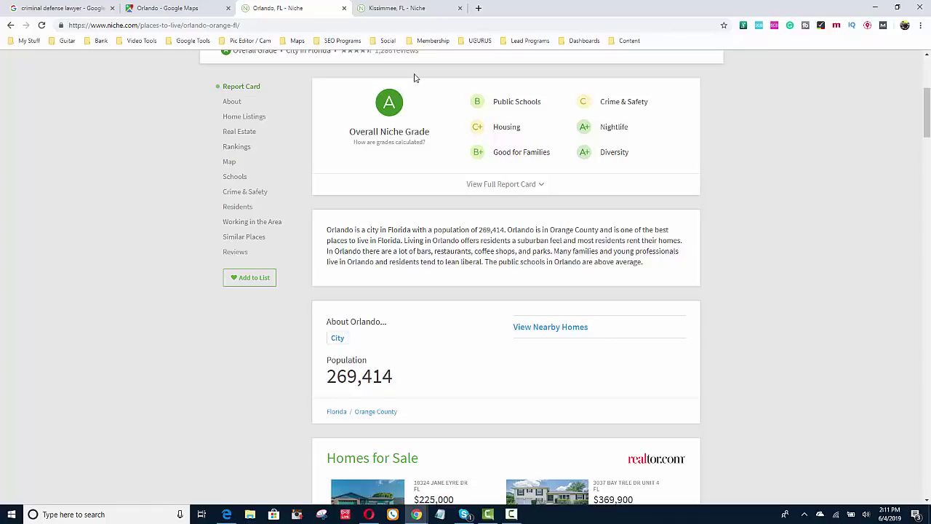
left_click(190, 12)
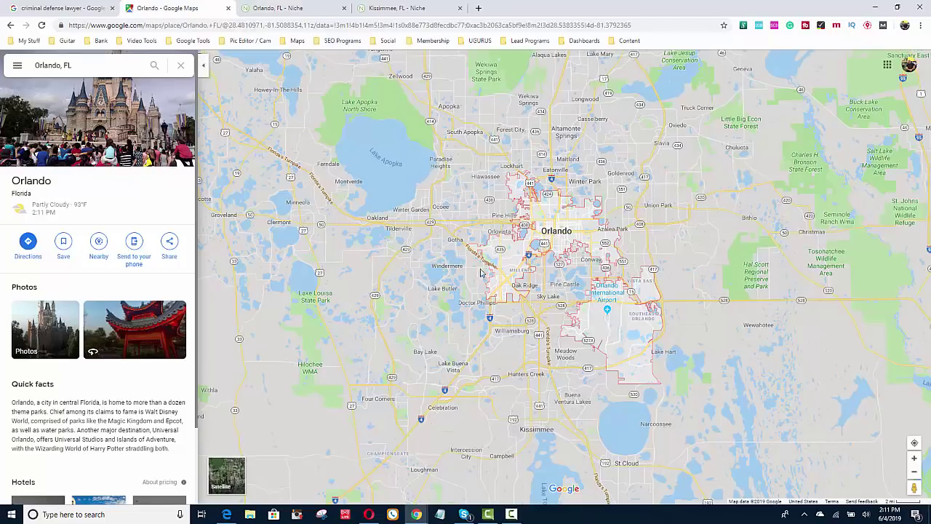
left_click(416, 10)
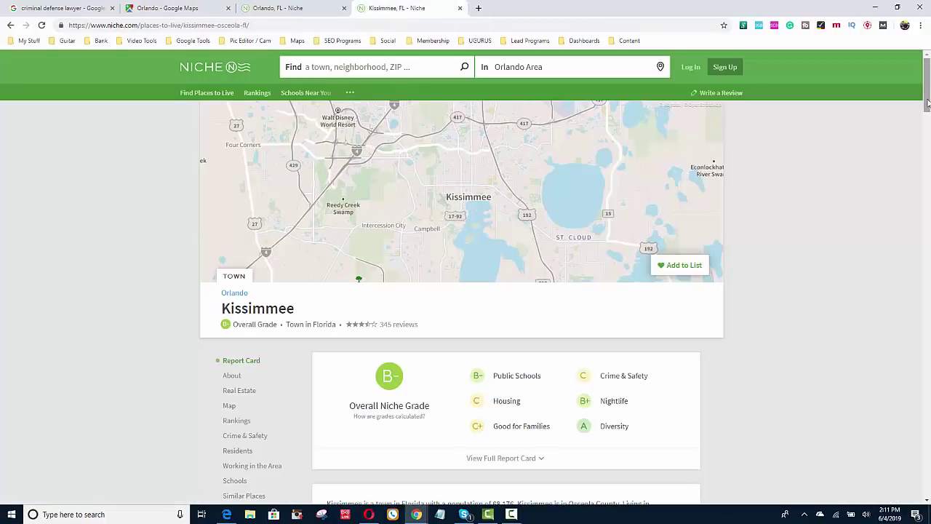
left_click_drag(929, 104, 928, 133)
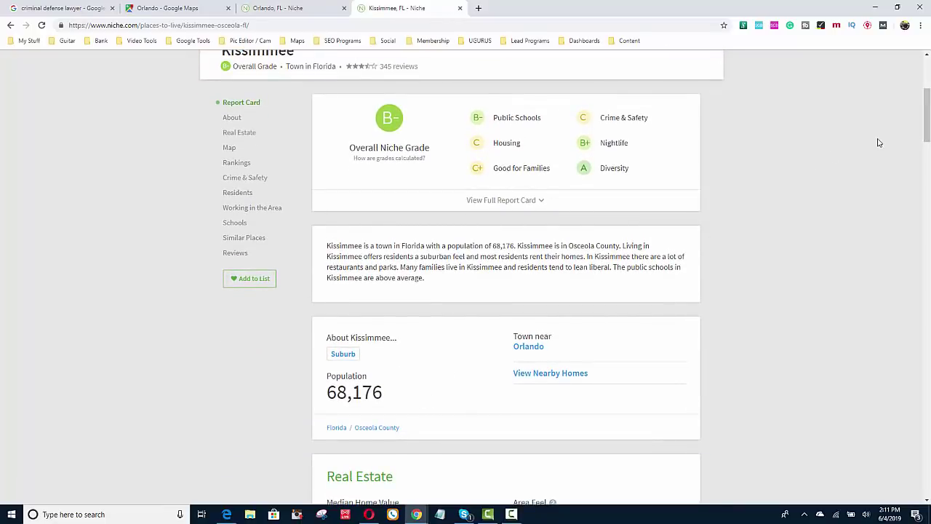
left_click_drag(927, 137, 924, 289)
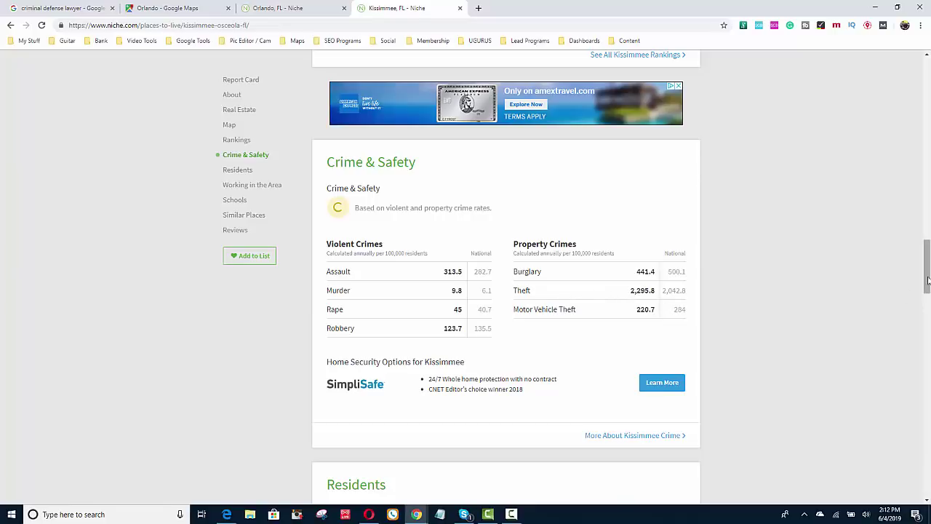
Finish with Kissimmee's Niche profile and compare Orlando's city boundary on Google Maps with its Niche population figure
left_click_drag(928, 280, 929, 98)
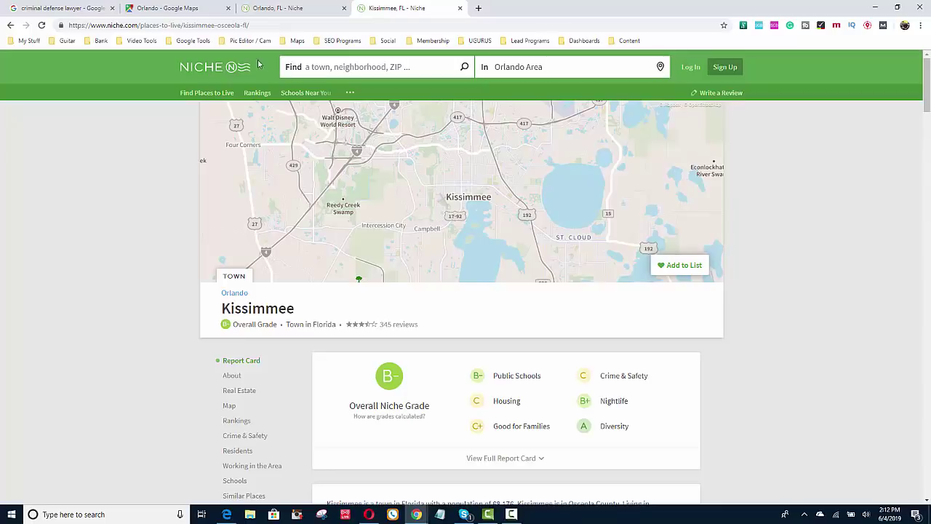
left_click(186, 10)
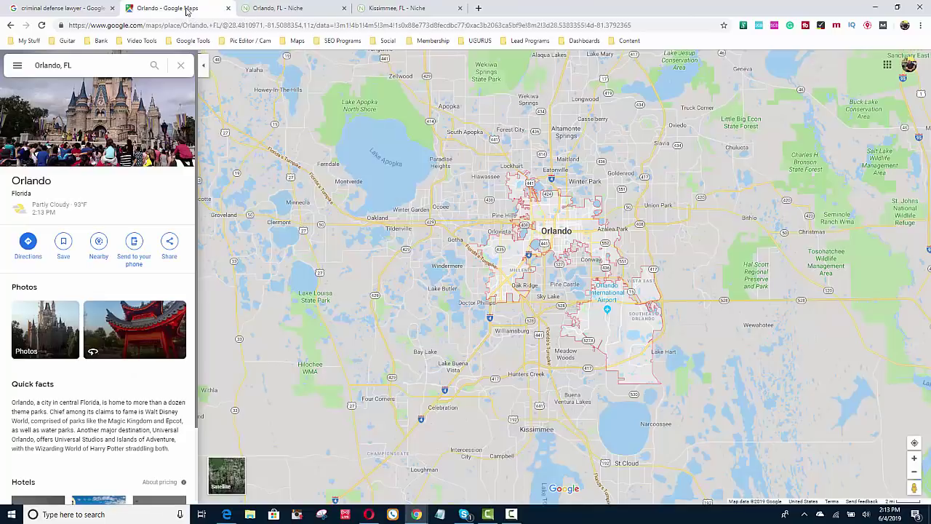
left_click(278, 11)
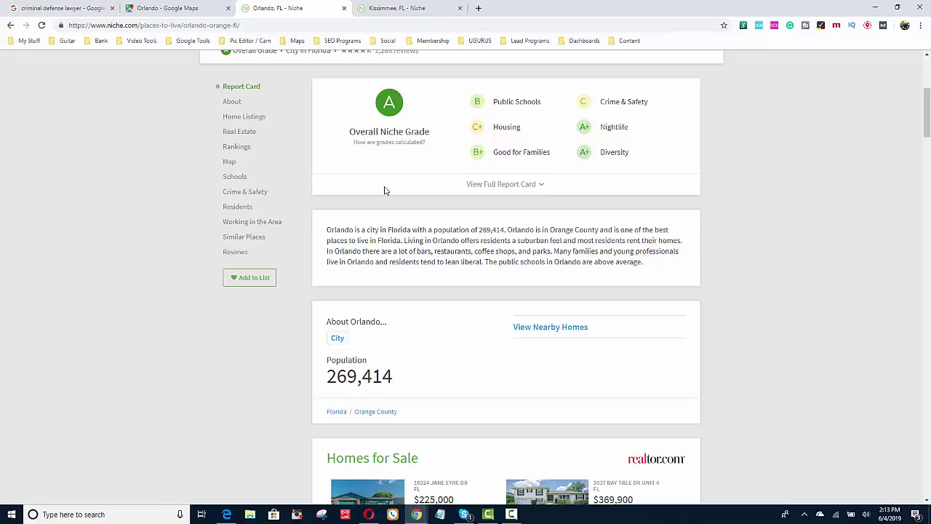
Review the "criminal defense lawyer" listings again, from the first entries down to the result page numbers and back
left_click(73, 8)
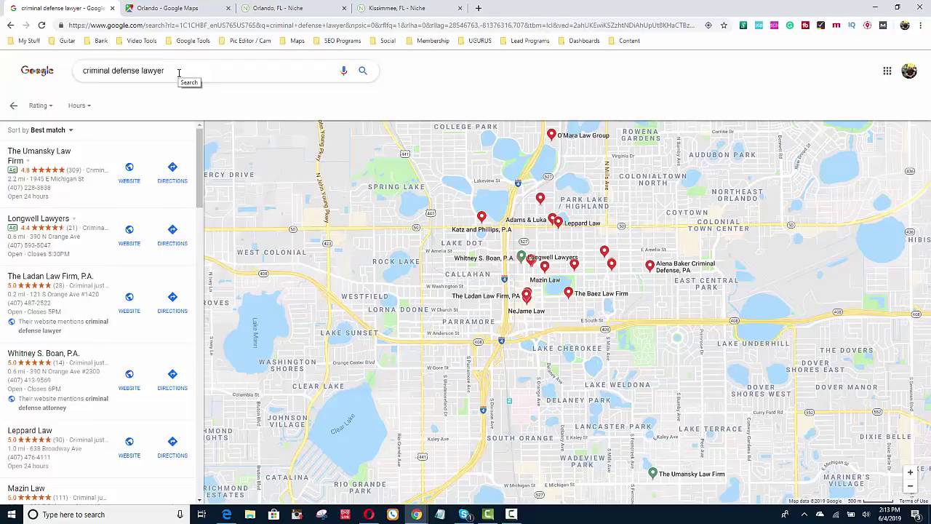
left_click(178, 8)
left_click(87, 11)
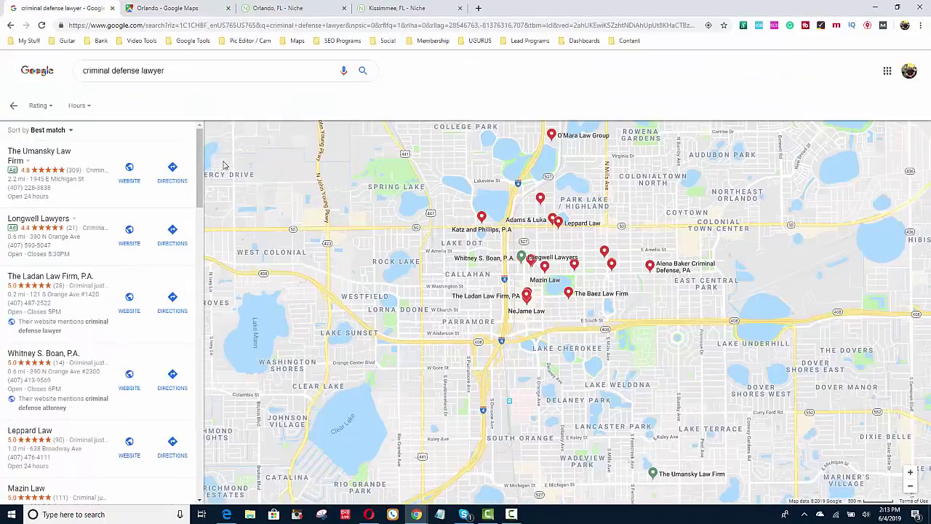
left_click_drag(200, 161, 177, 444)
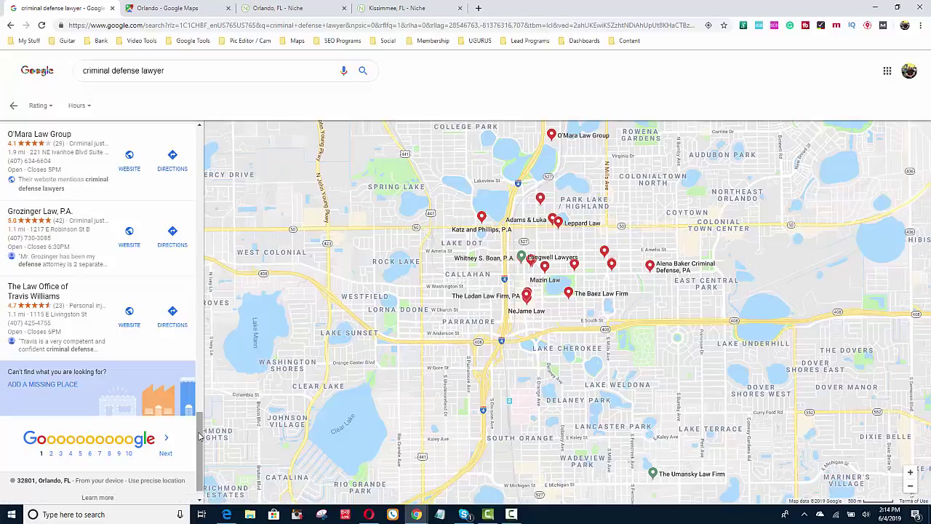
left_click_drag(200, 435, 200, 131)
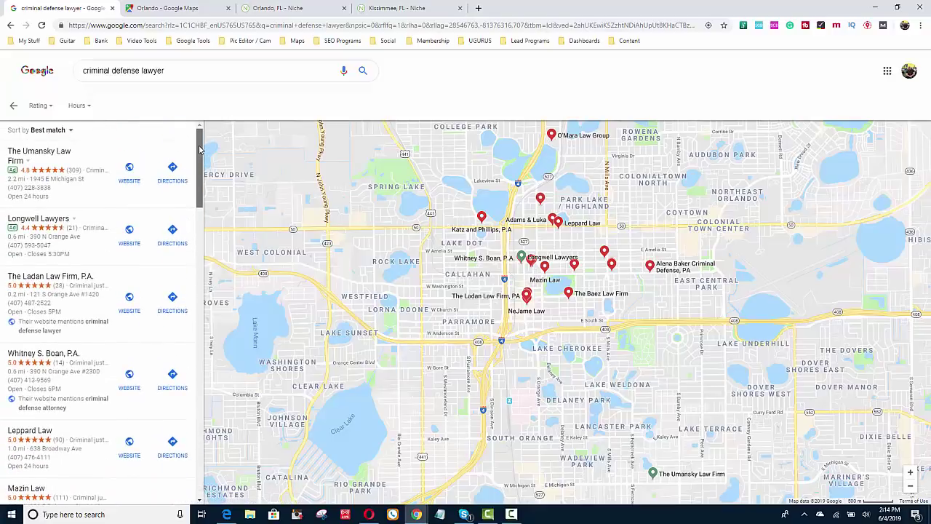
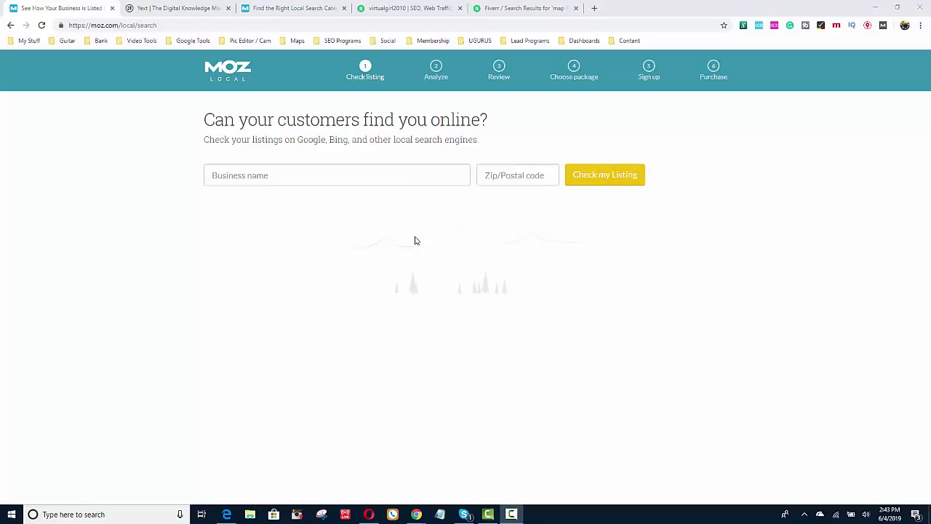
Examine Yext, how Moz Local maps the Lawyer category across search engines, and virtualgirl2010's citation gigs on Fiverr
left_click(194, 8)
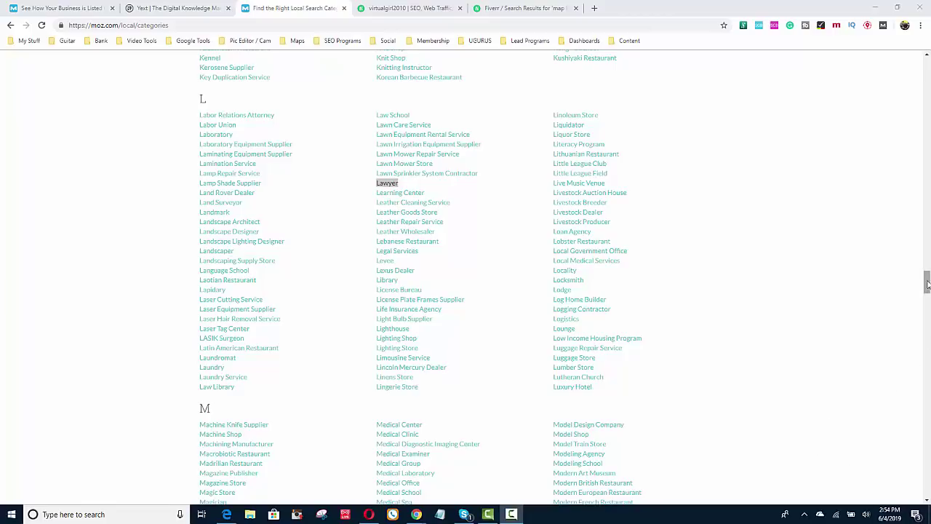
mouse_move(927, 296)
left_mouse_down()
mouse_move(927, 67)
mouse_move(928, 284)
left_mouse_up()
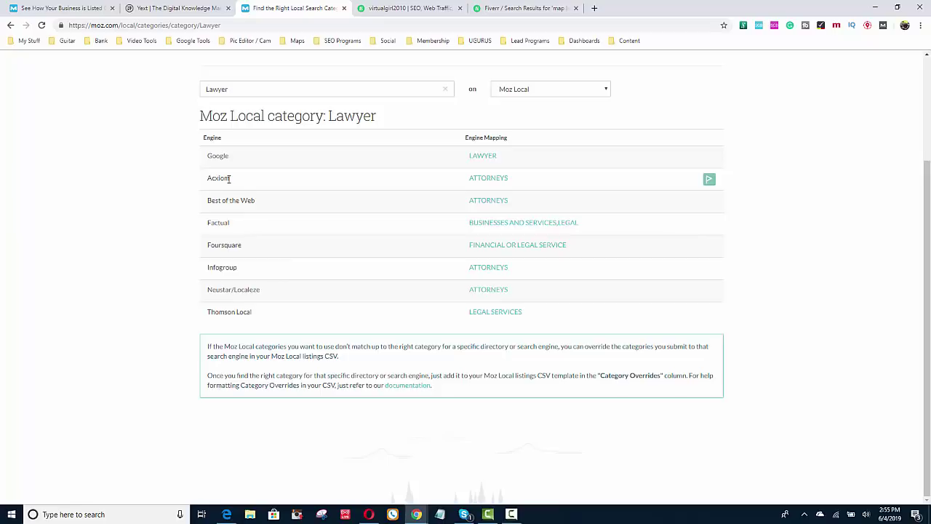
left_click(405, 9)
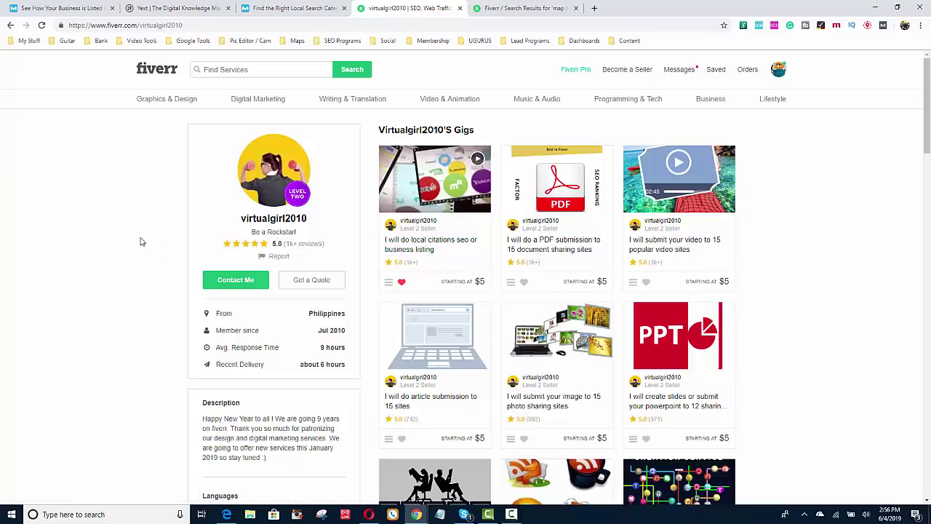
left_click(268, 8)
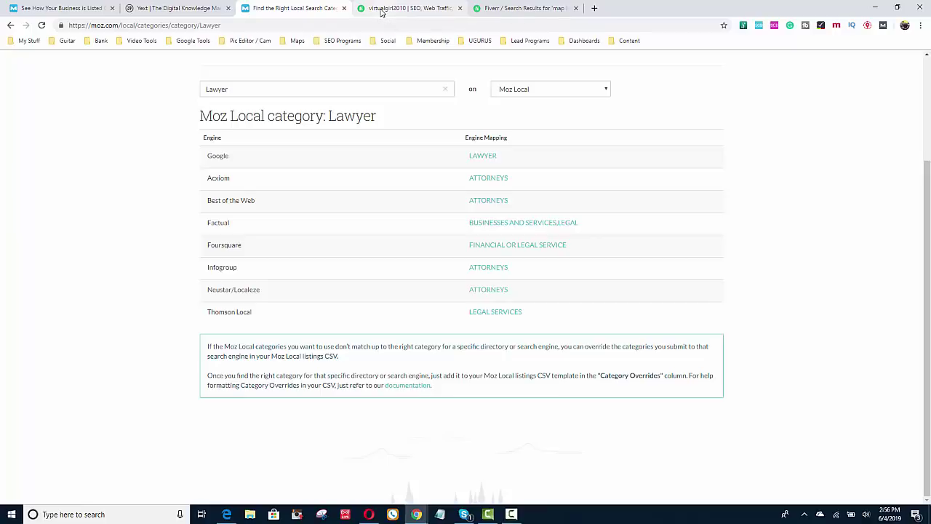
left_click(385, 10)
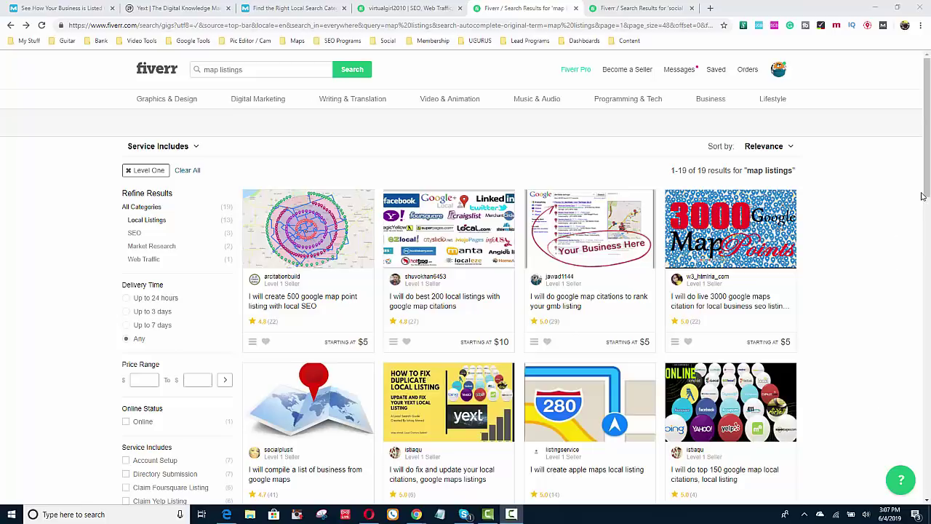
Look through the Level One sellers' gigs in the Fiverr results for "map listings"
scroll(928, 200, "down", 1)
scroll(928, 200, "down", 2)
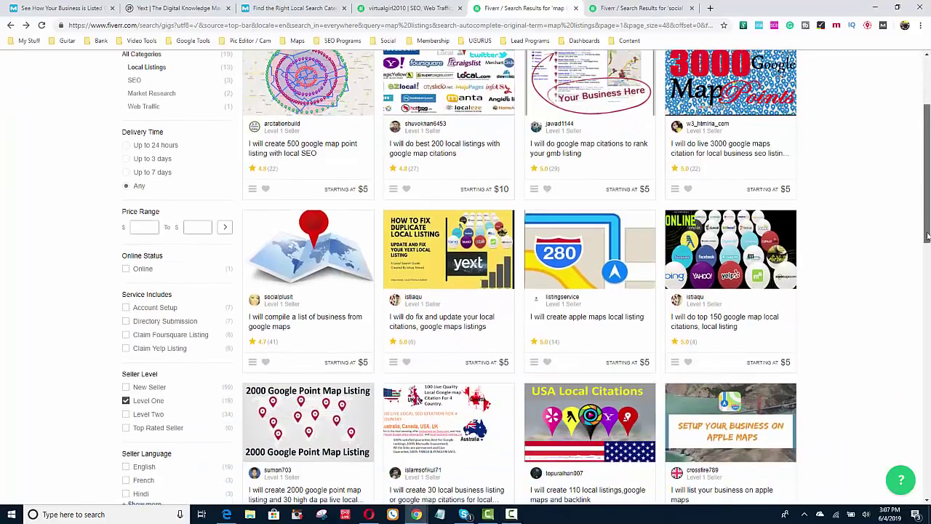
scroll(928, 182, "up", 2)
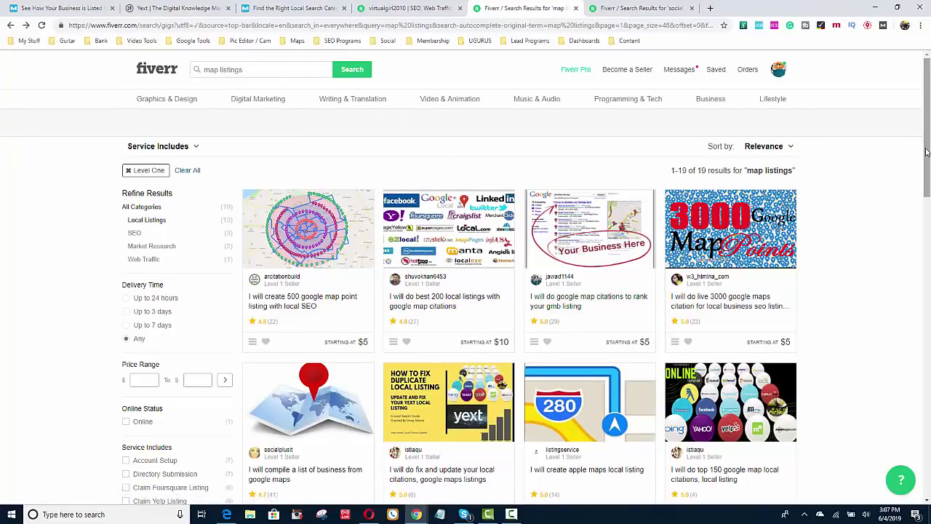
scroll(728, 240, "down", 3)
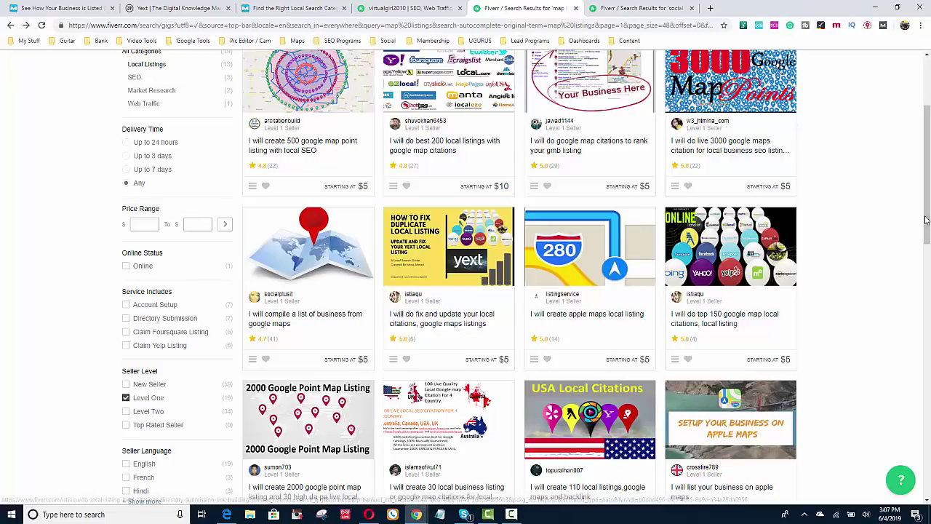
left_click_drag(928, 229, 925, 372)
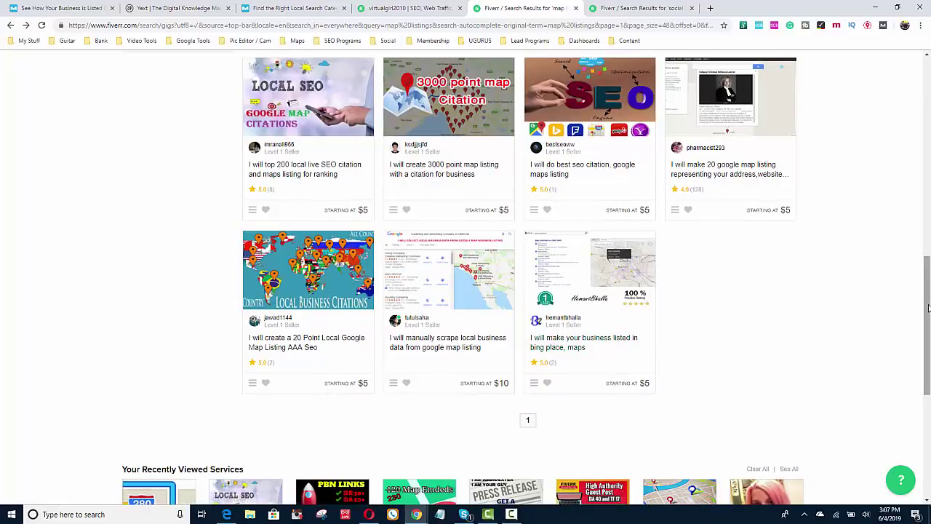
left_click_drag(929, 309, 929, 129)
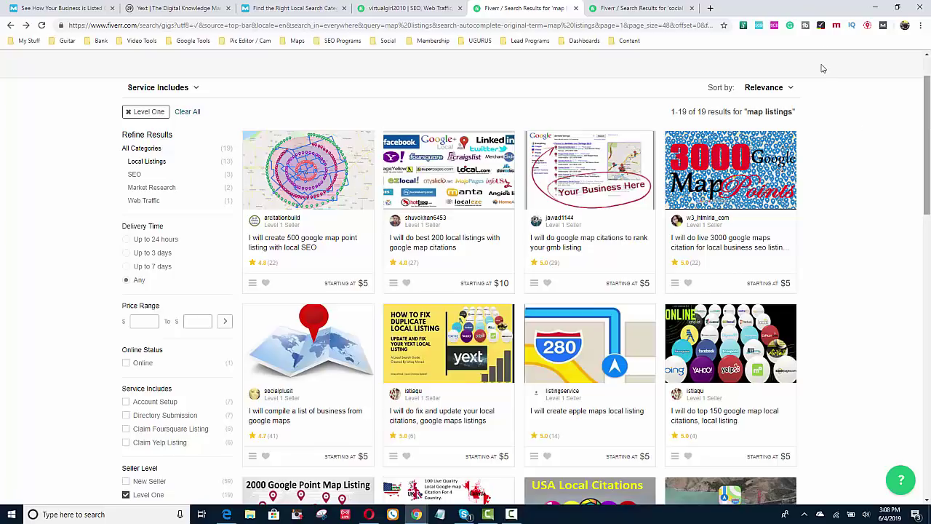
Browse the gigs in the Fiverr results for "social profiles"
left_click(655, 8)
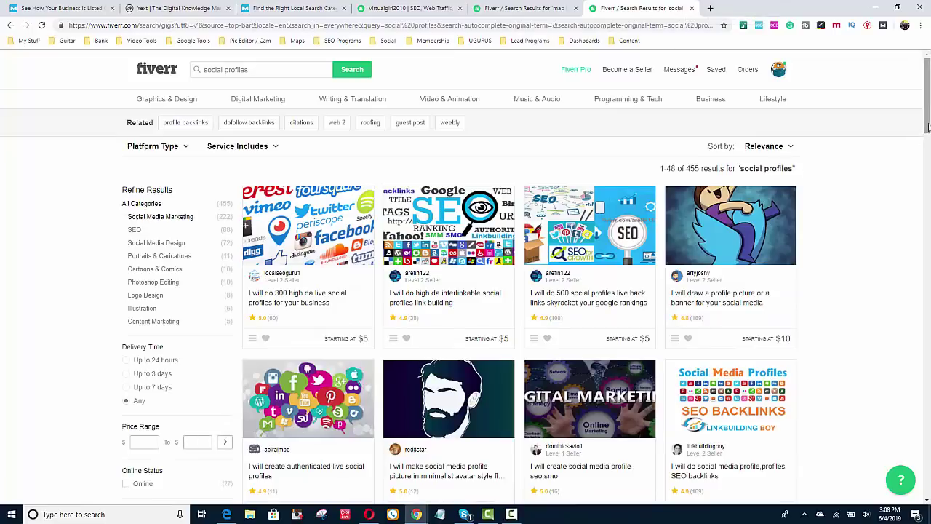
left_click_drag(927, 127, 927, 145)
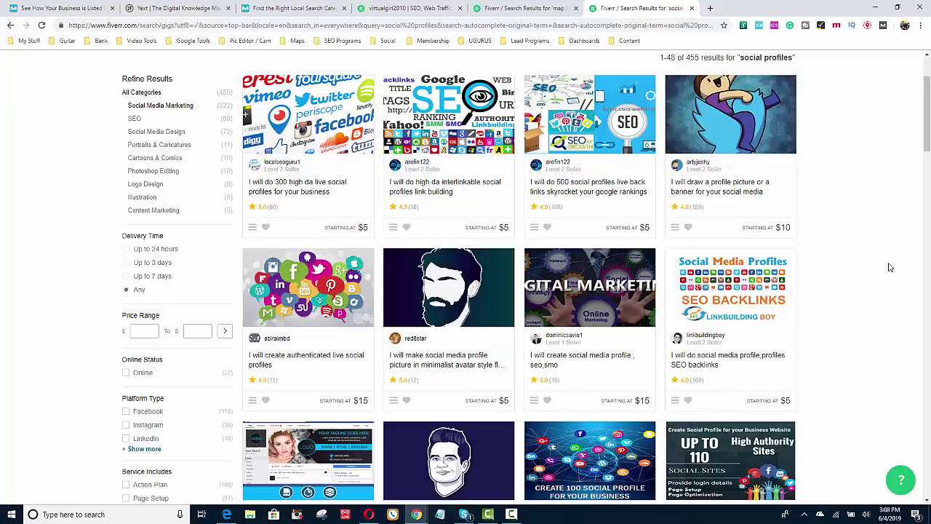
left_click_drag(928, 138, 928, 78)
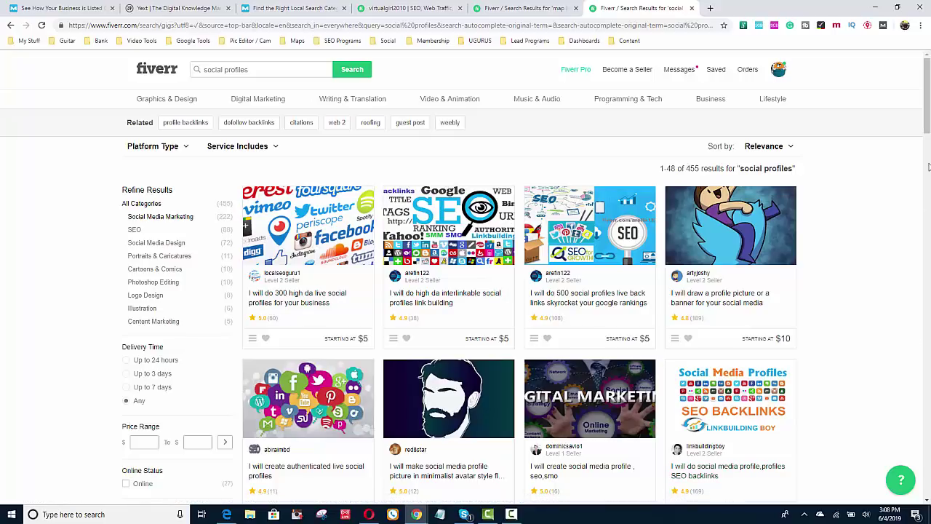
left_click_drag(928, 120, 928, 163)
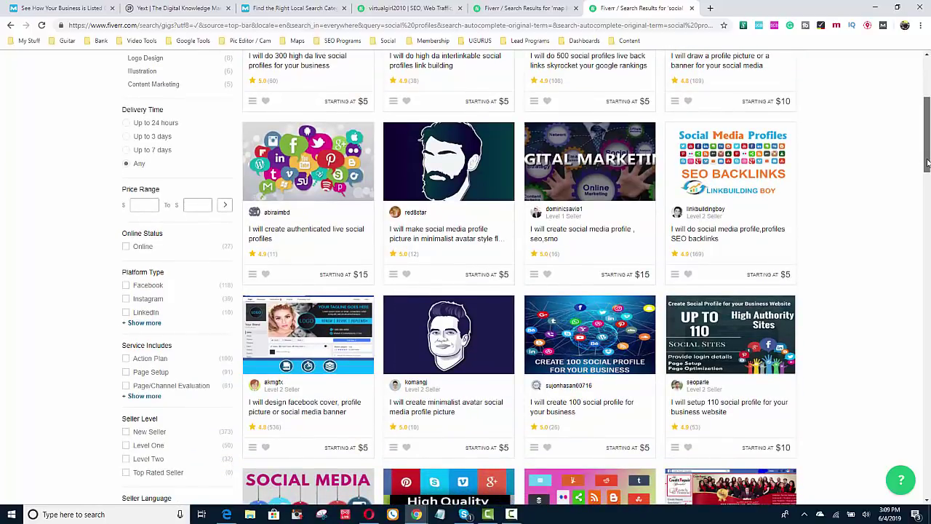
left_click_drag(929, 163, 928, 120)
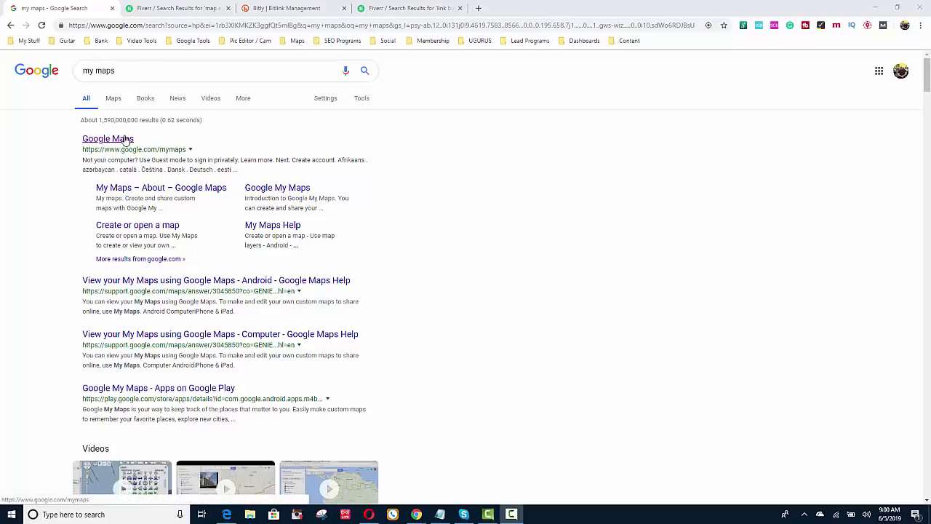
Create a new map in Google My Maps and set its link sharing to "On - Public on the web"
left_click(125, 139)
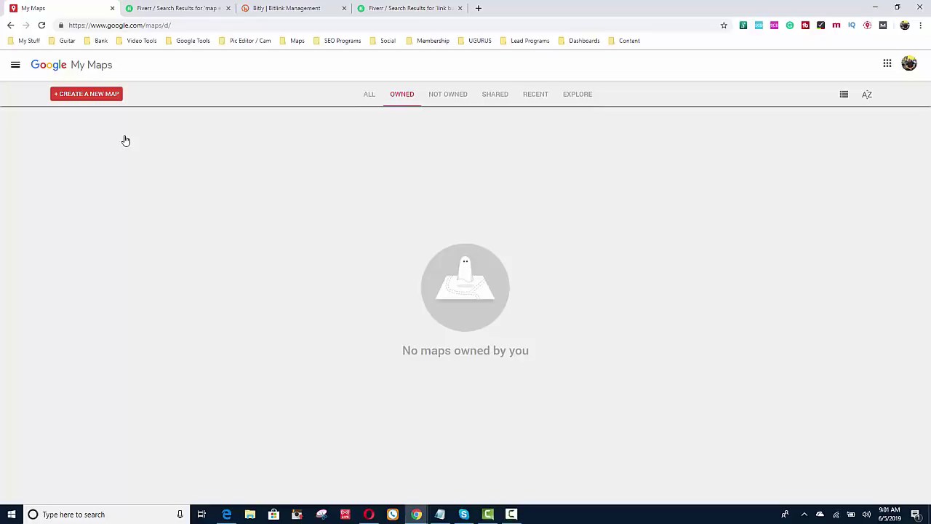
left_click(93, 96)
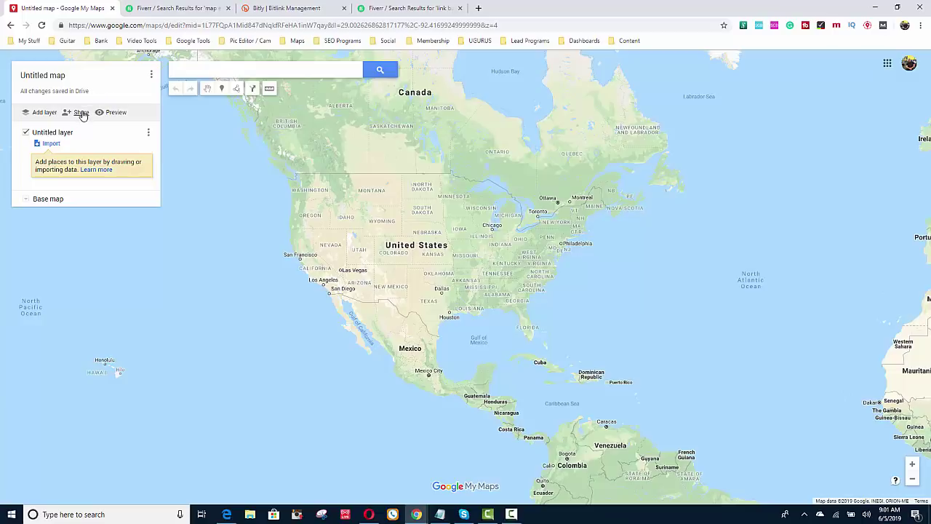
left_click(81, 113)
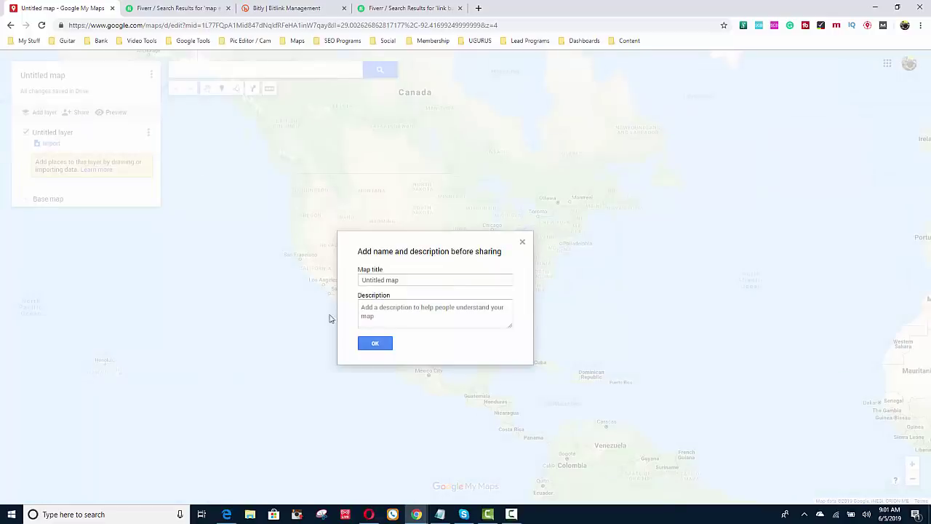
left_click(375, 344)
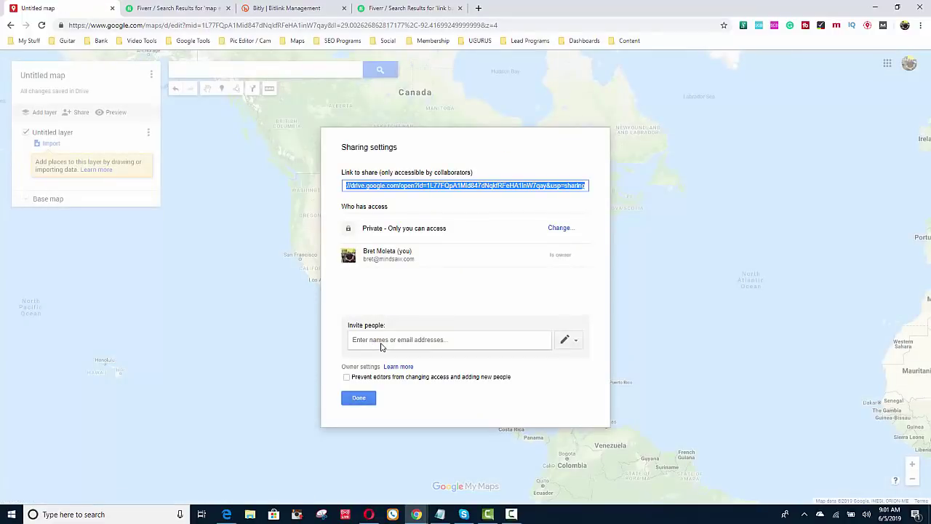
left_click(558, 228)
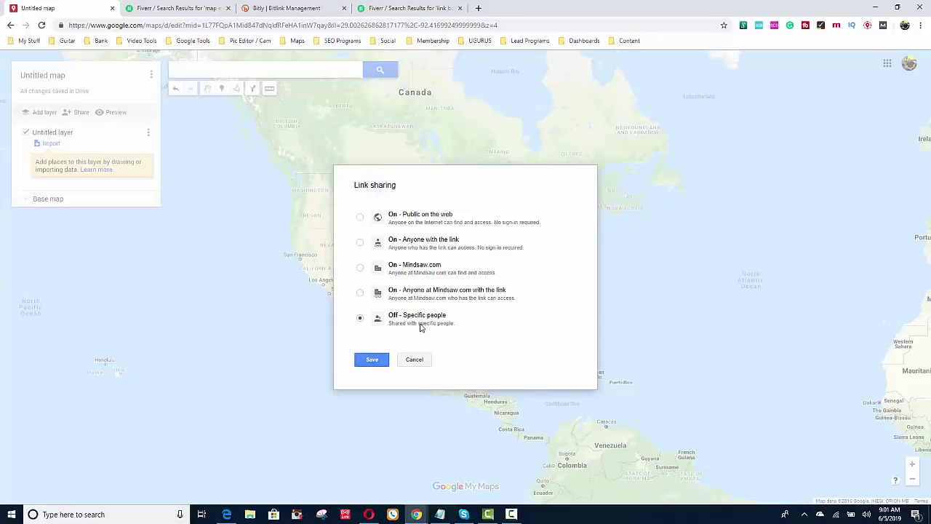
left_click(361, 217)
left_click(384, 380)
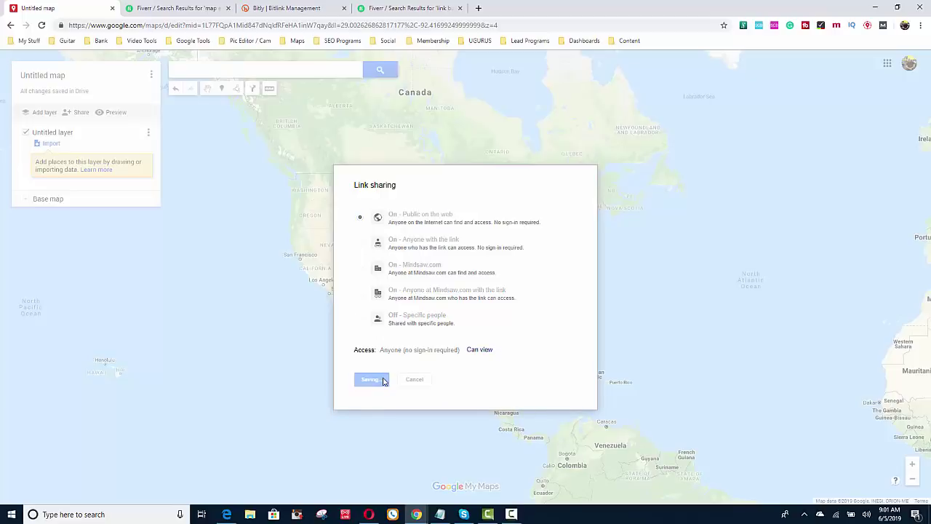
left_click(364, 400)
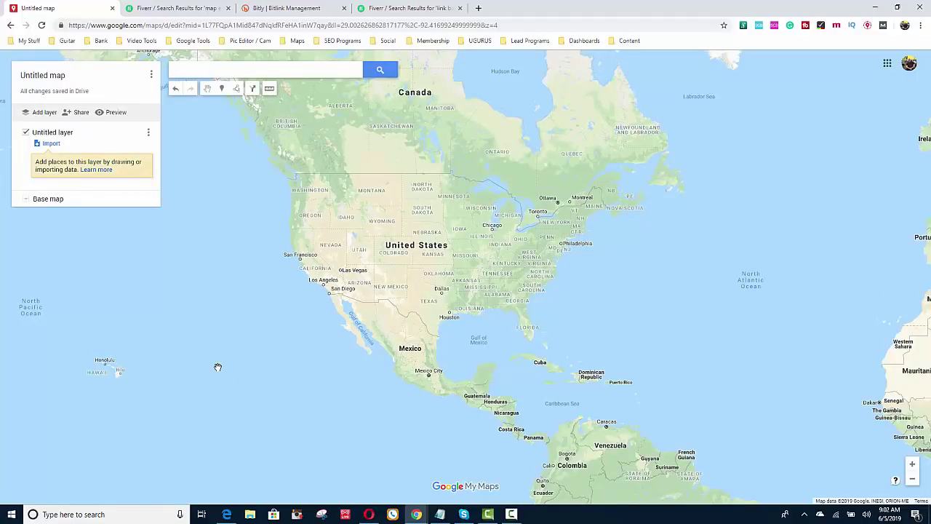
Open the new map's title for editing and clear the placeholder title
left_click(63, 77)
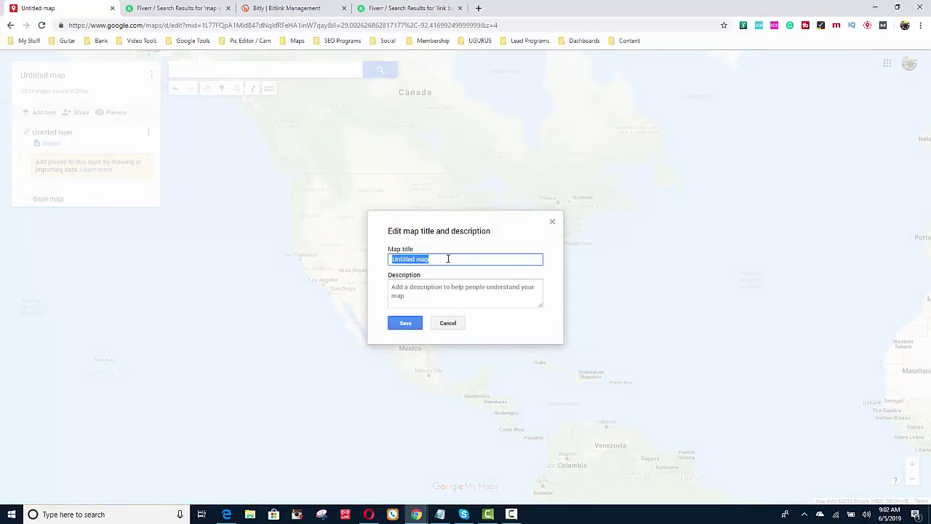
key("BackSpace")
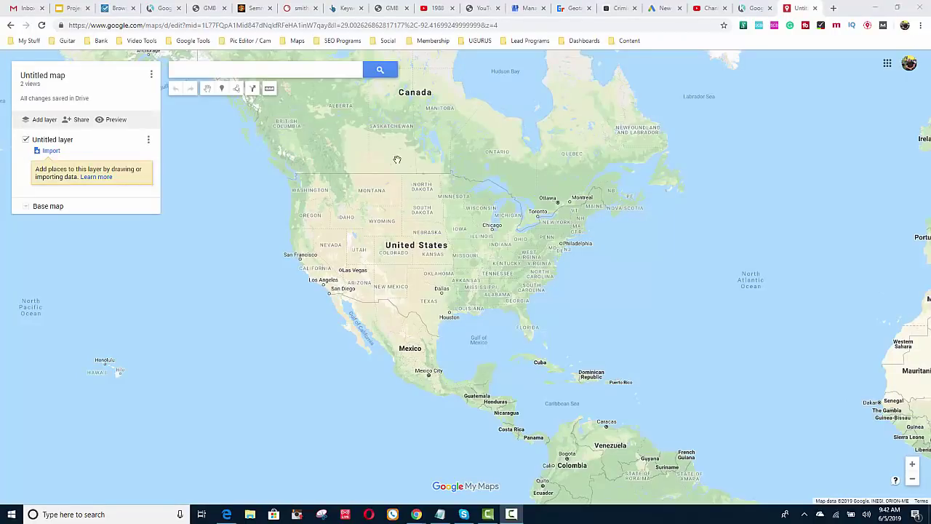
Search the map for "johnson law" and pick the suggested Johnson Law Group in Houston, TX
left_click(303, 69)
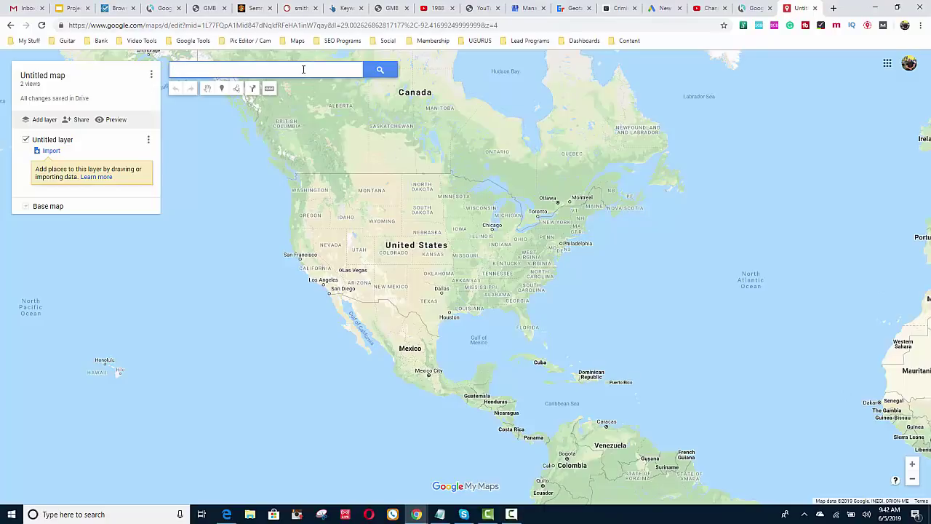
type("john")
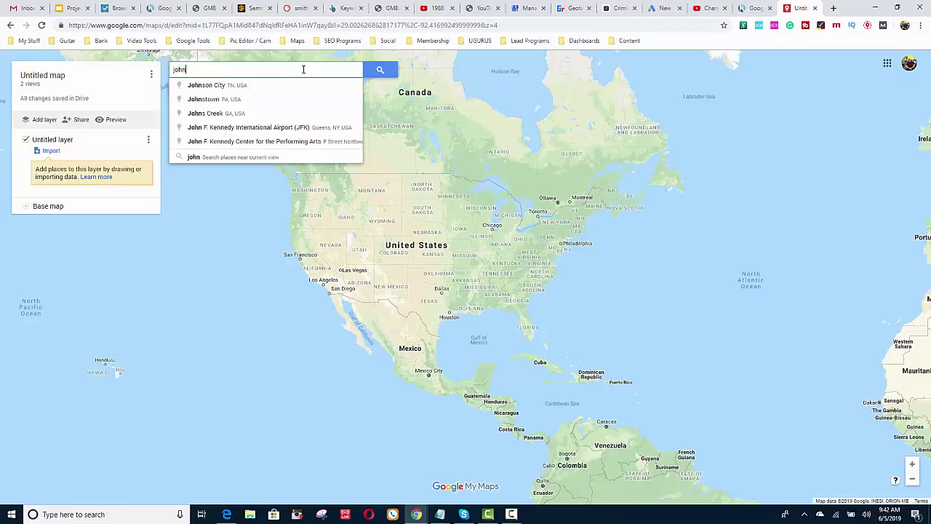
type("son")
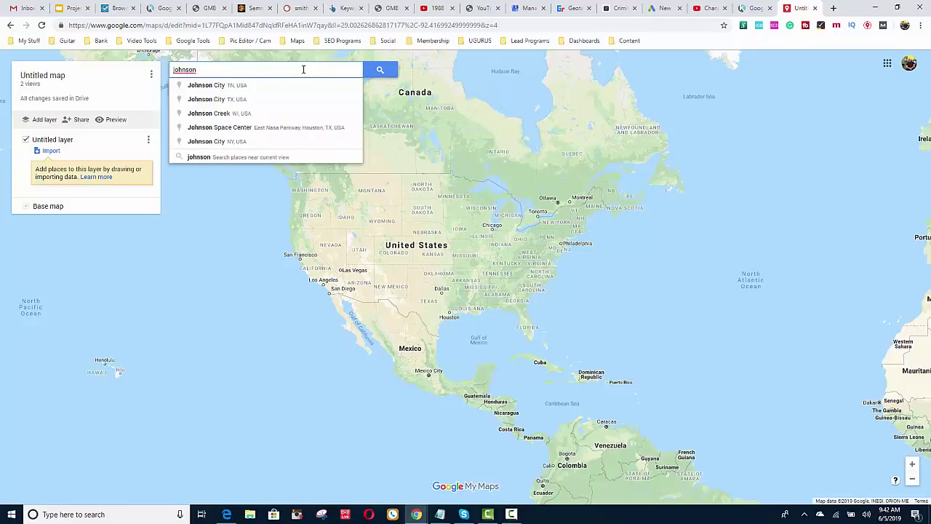
type(" law")
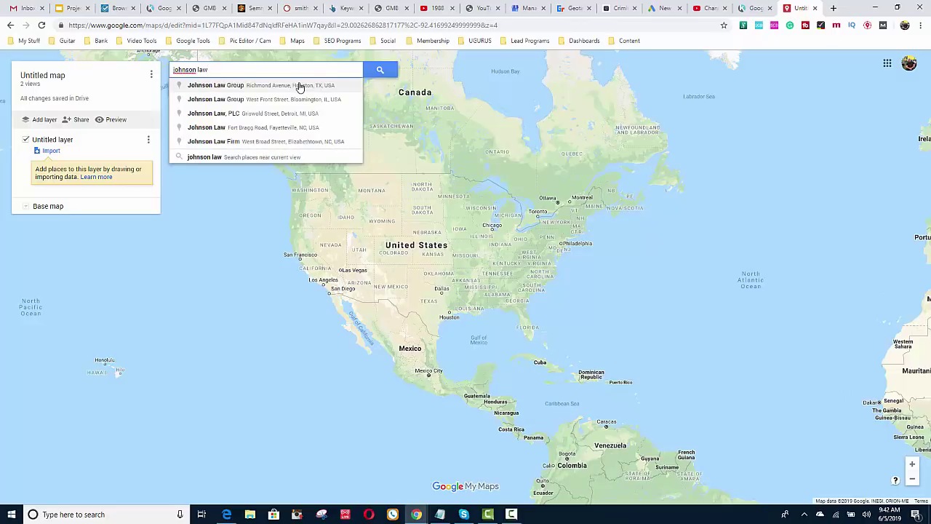
left_click(299, 87)
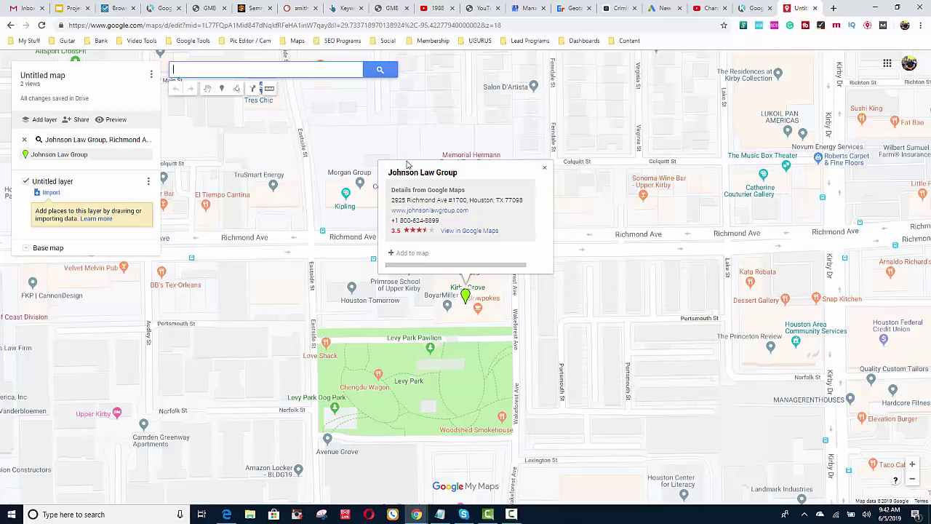
Set the map title to "Johnson law group" and enlarge the description box
left_click(64, 76)
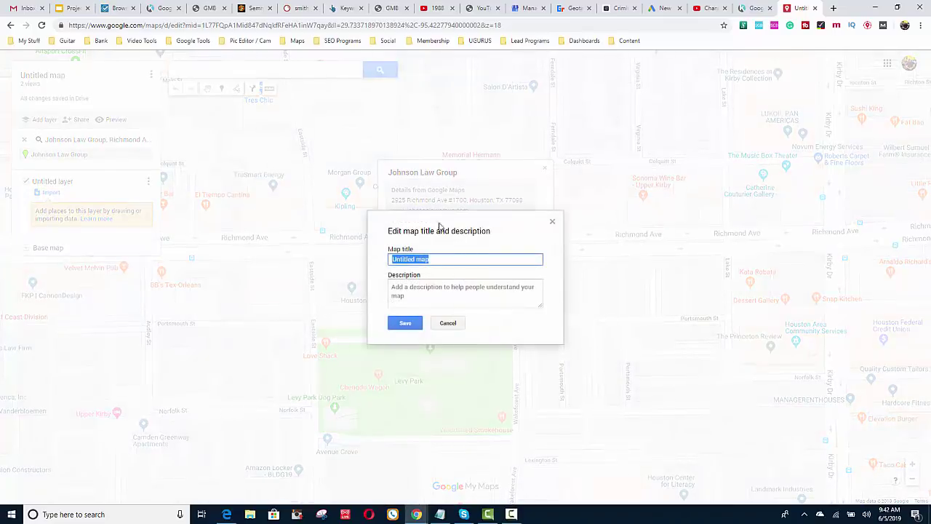
key("Home")
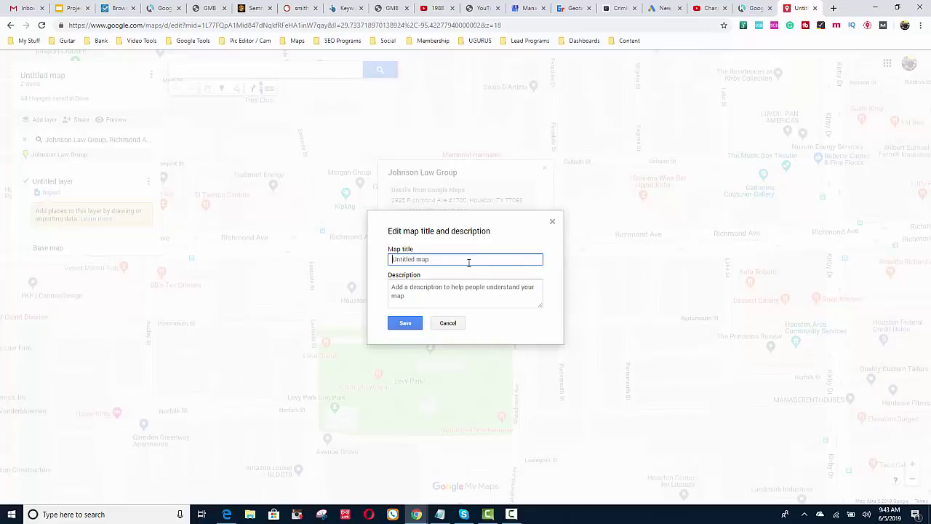
key("ctrl+a")
type("John")
type("on law group")
left_click_drag(540, 308, 578, 462)
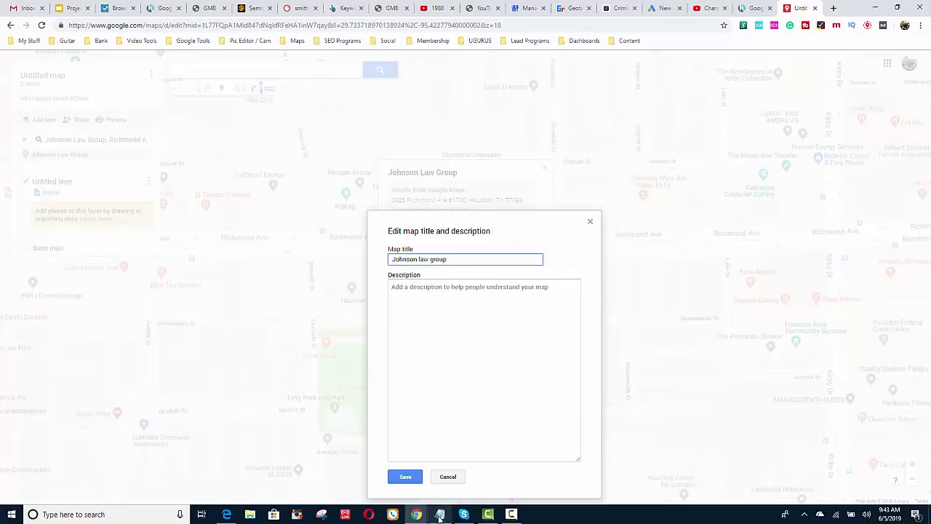
Move the Notepad notes aside and copy the firm's name and address from them into the map description
mouse_move(440, 518)
left_click(438, 478)
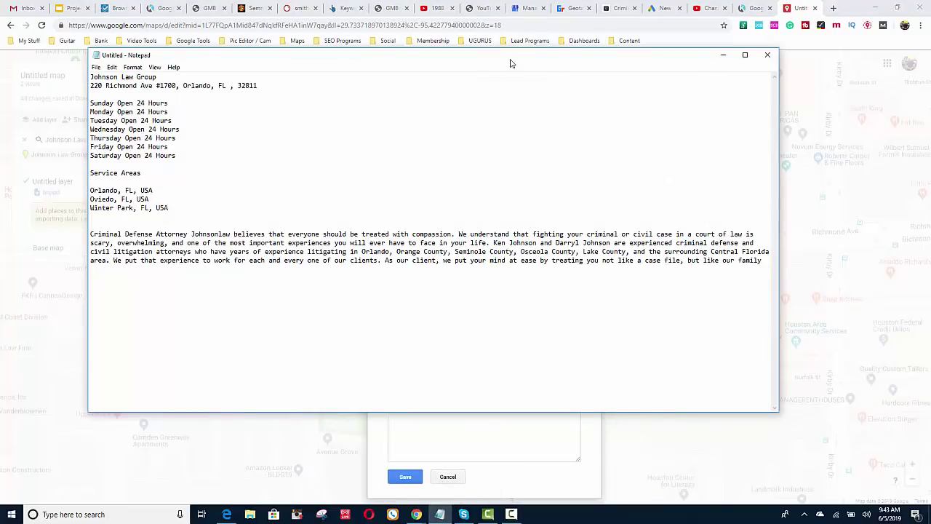
left_click_drag(508, 63, 906, 83)
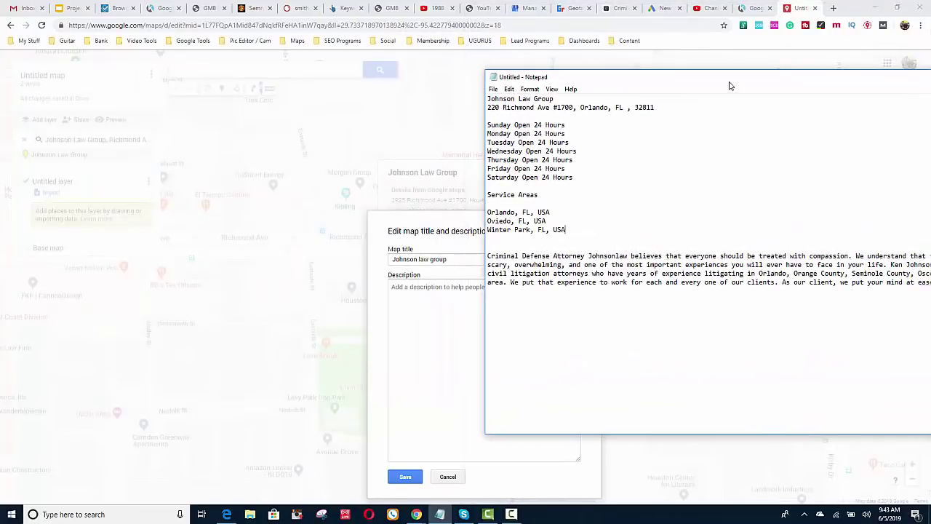
left_click_drag(723, 86, 839, 184)
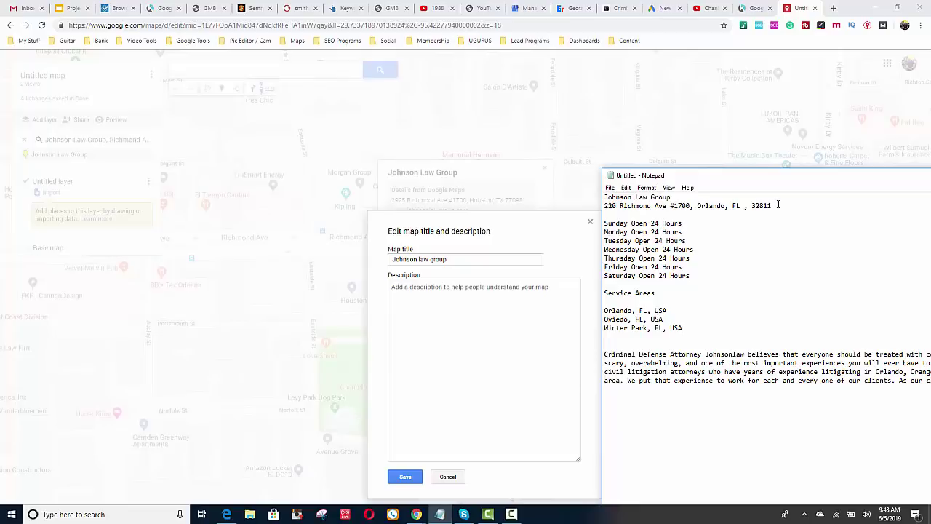
left_click_drag(778, 206, 604, 197)
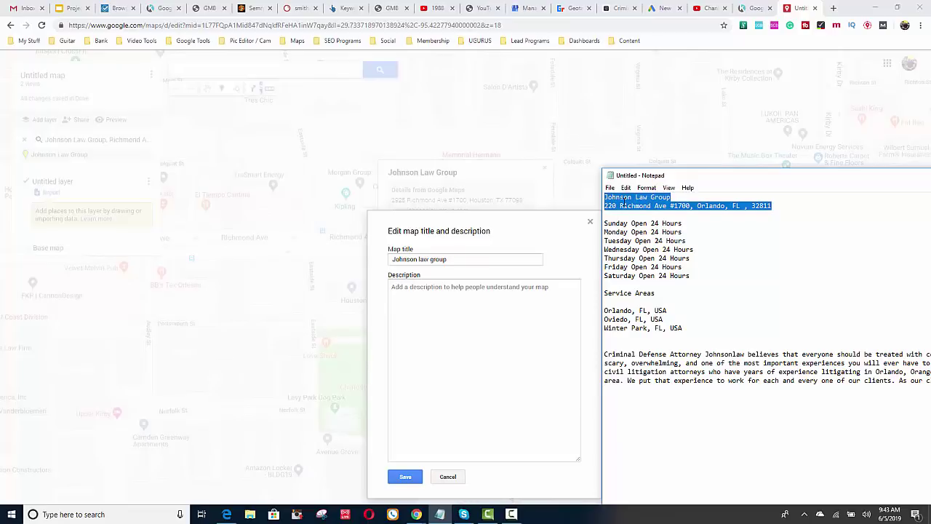
right_click(622, 200)
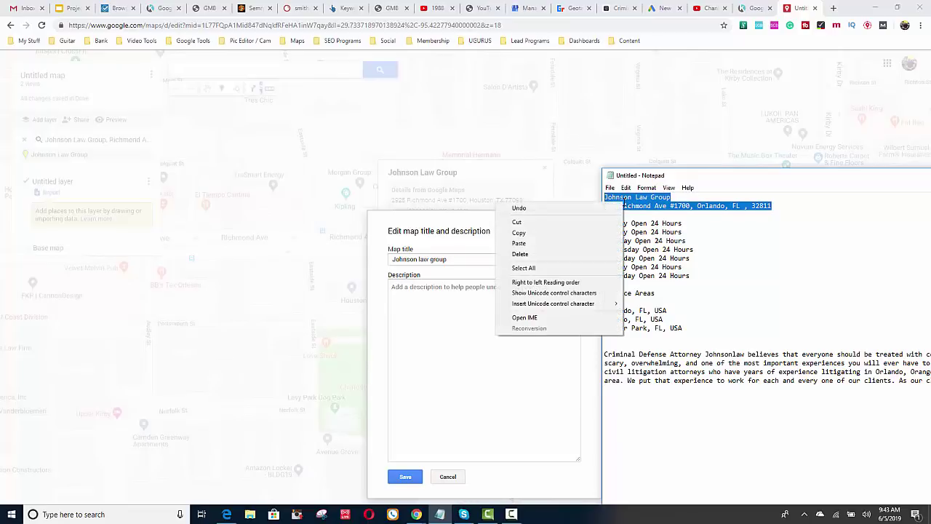
left_click(594, 233)
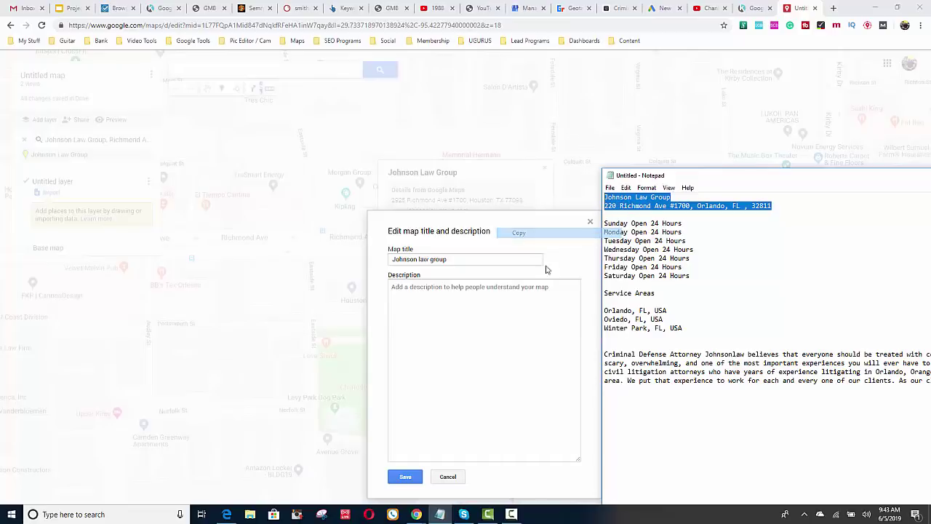
left_click(466, 298)
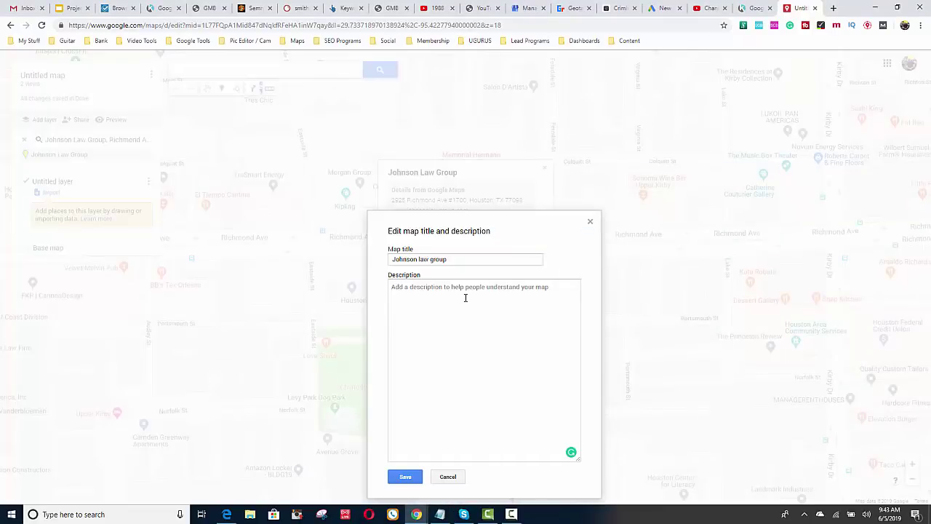
key("ctrl+v")
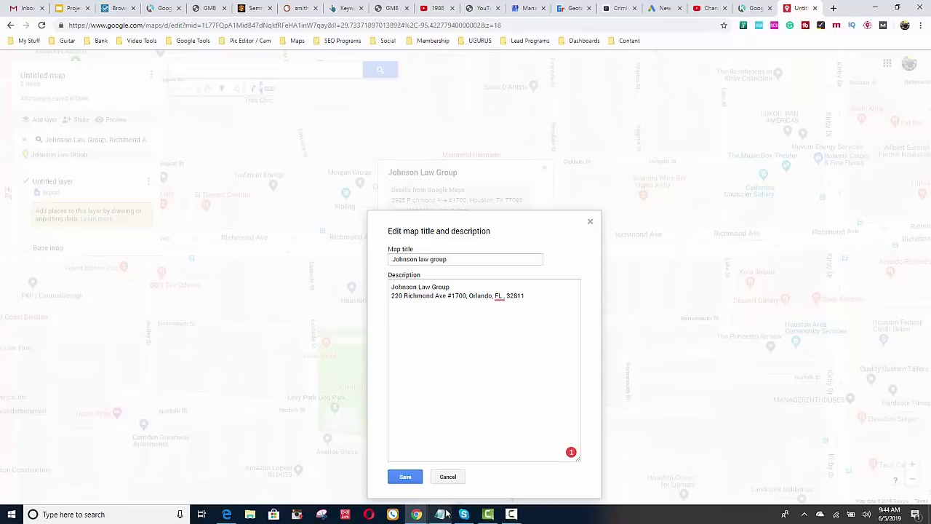
Copy the Sunday to Saturday "Open 24 Hours" lines from the Notepad notes into the description below the address
mouse_move(440, 514)
left_click(440, 480)
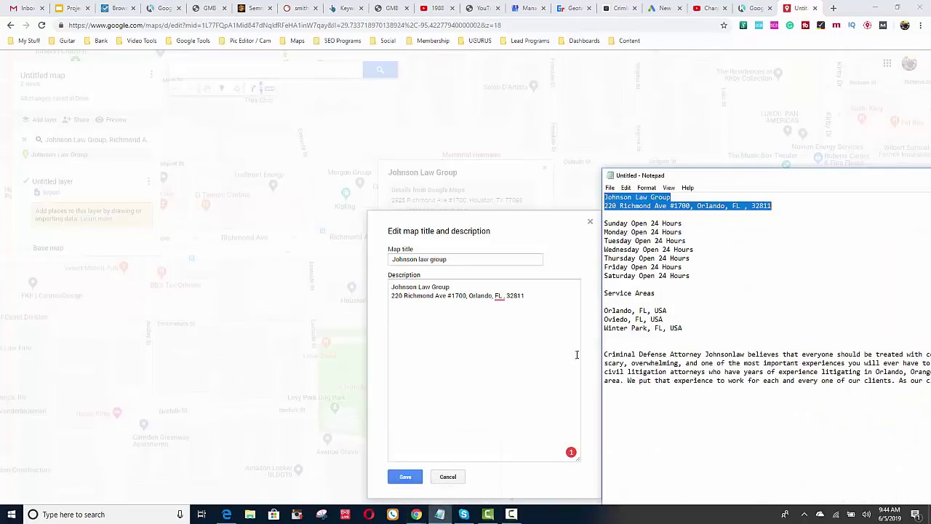
left_click(697, 276)
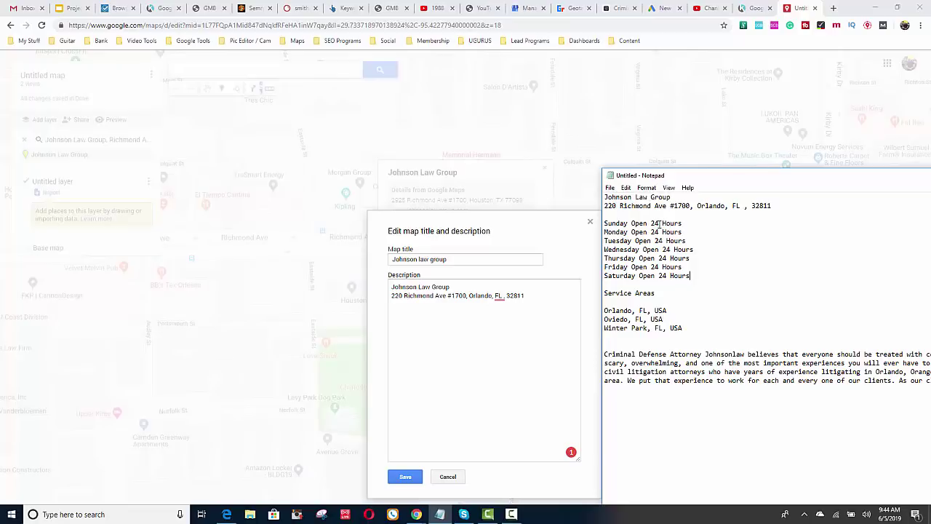
left_click_drag(694, 275, 608, 224)
right_click(640, 246)
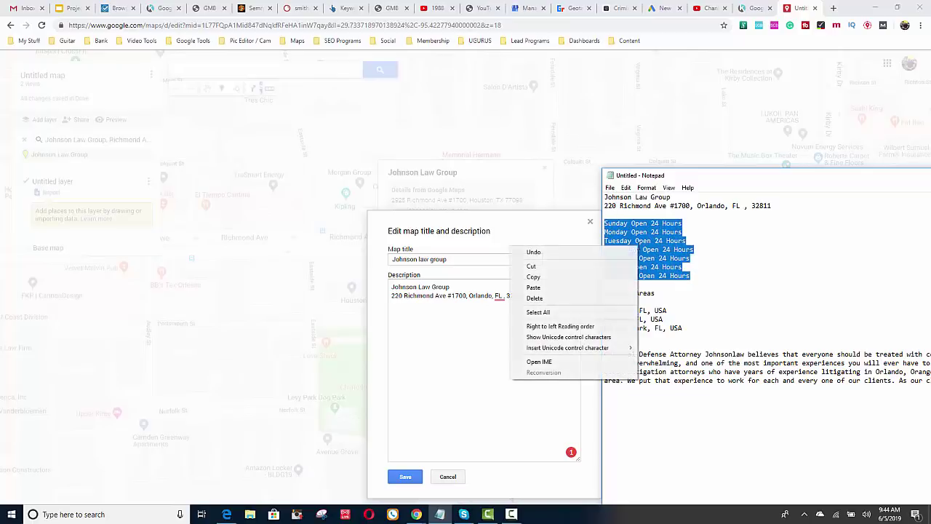
left_click(598, 279)
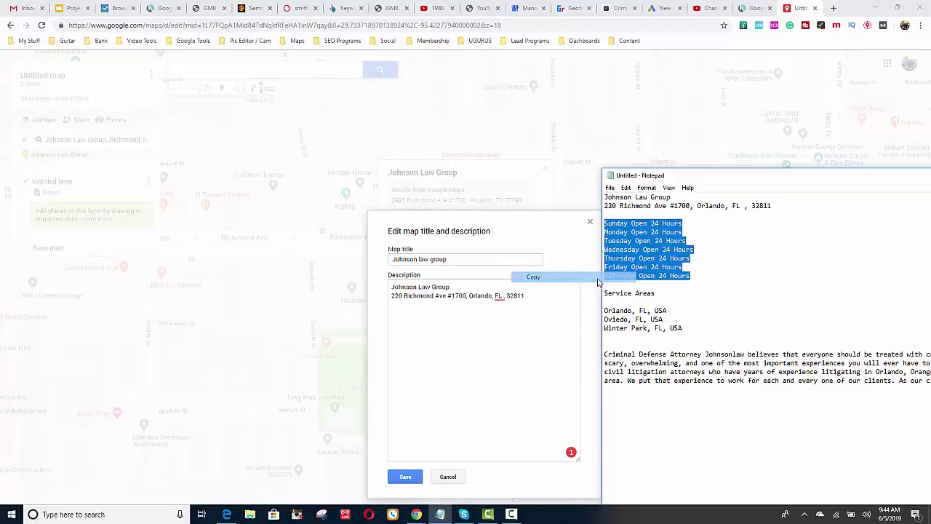
left_click(454, 331)
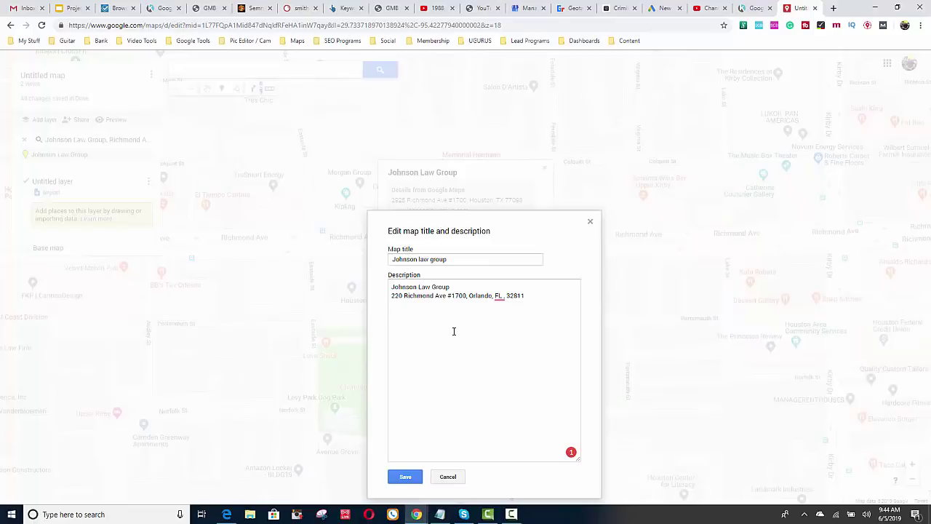
key("ctrl+v")
key("Return")
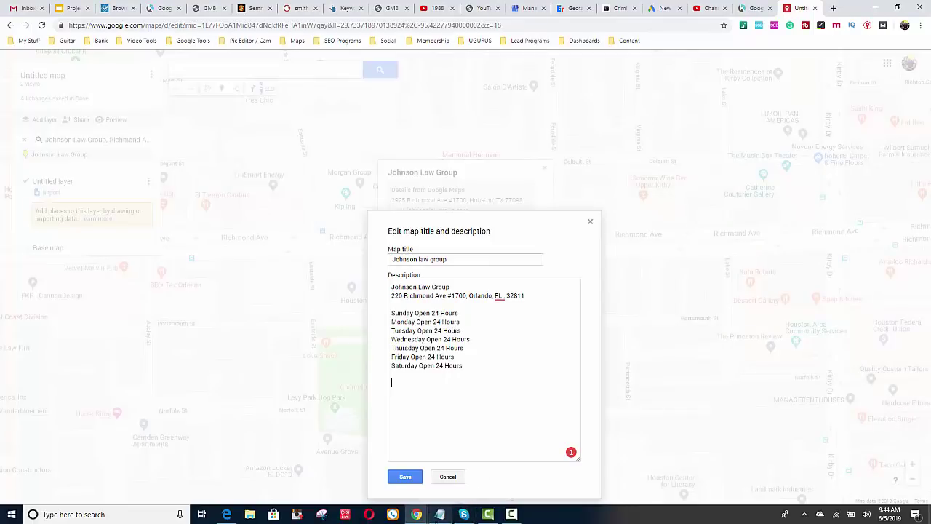
Copy the Service Areas list from Notepad below the opening hours in the description and remove the blank line under its heading
mouse_move(440, 517)
left_click(441, 493)
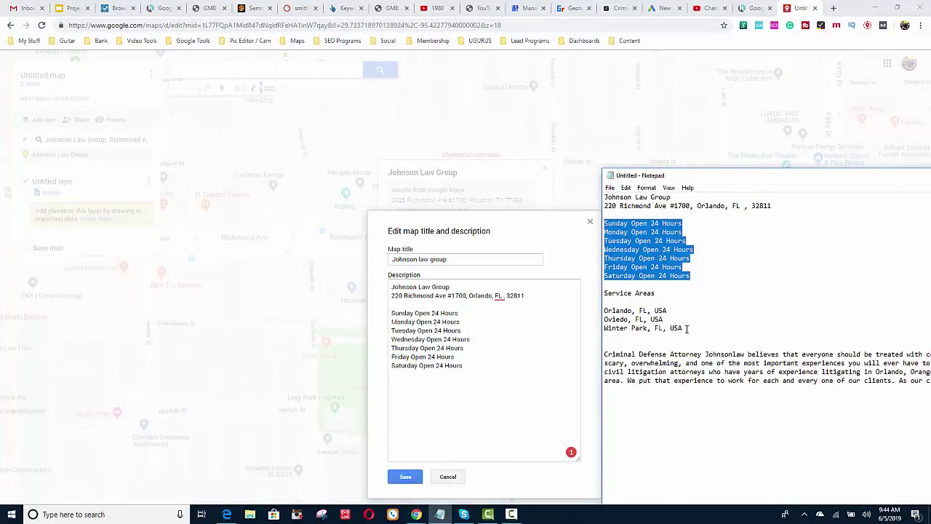
left_click_drag(686, 329, 604, 293)
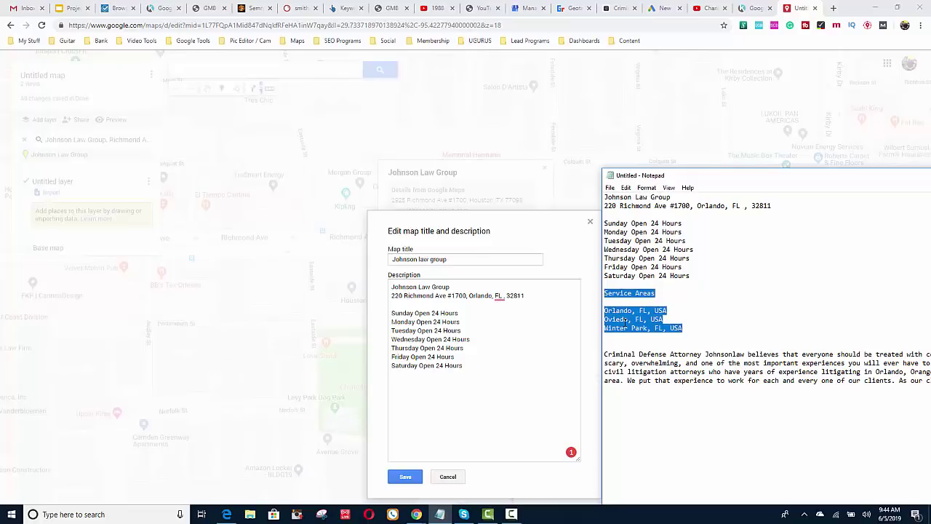
right_click(626, 320)
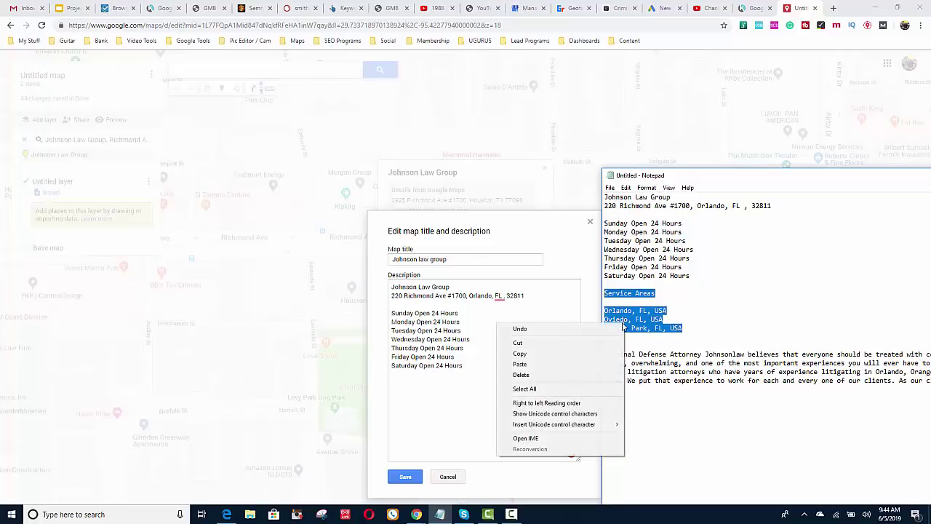
left_click(583, 355)
left_click(470, 391)
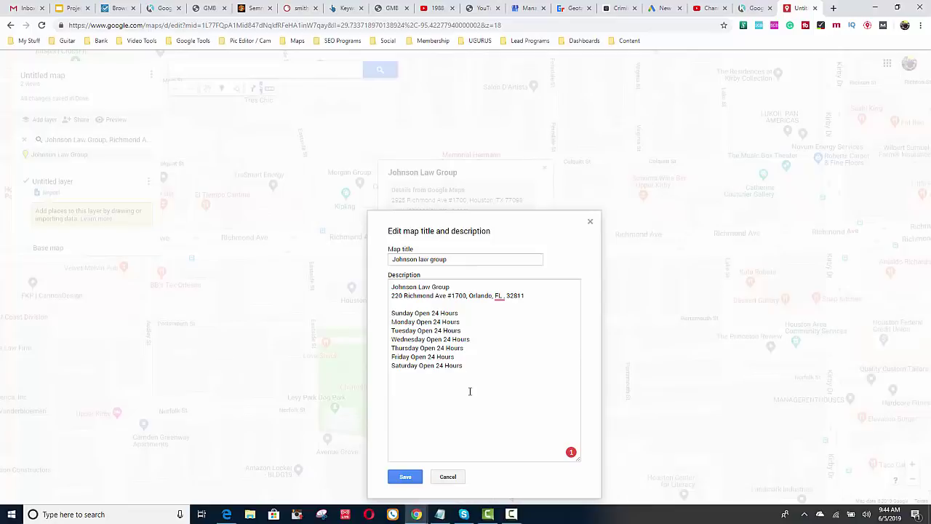
key("ctrl+v")
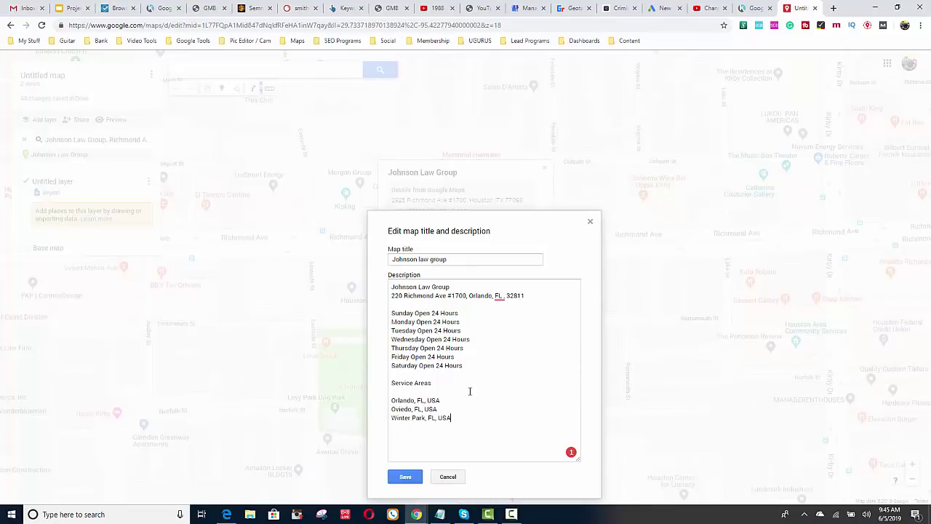
left_click(427, 390)
key("BackSpace")
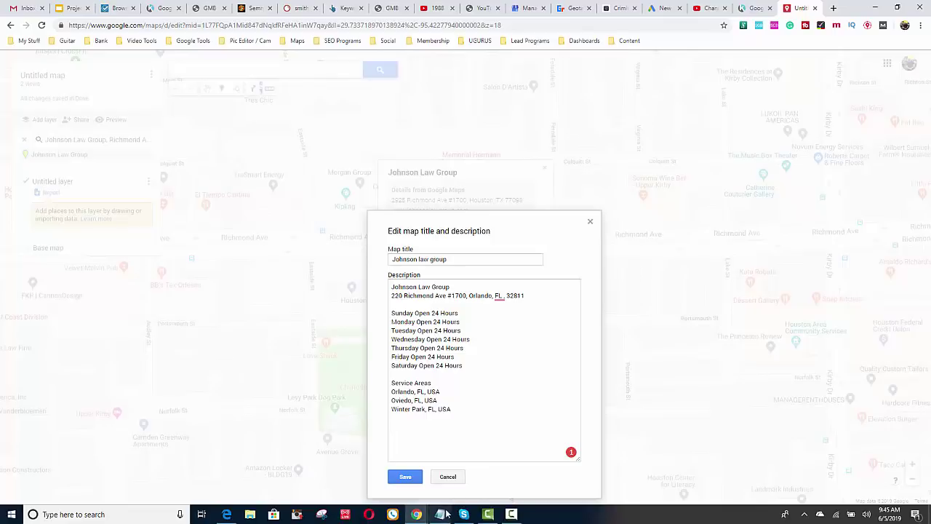
Copy the criminal defense paragraph from Notepad to the end of the description and add "visit us at johnsonlaw.com" below it
mouse_move(444, 515)
left_click(451, 483)
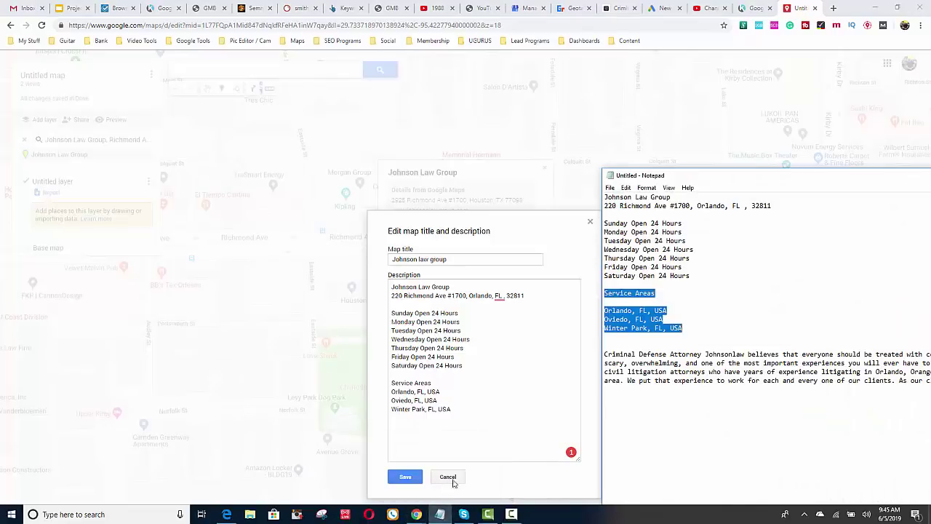
left_click(608, 358)
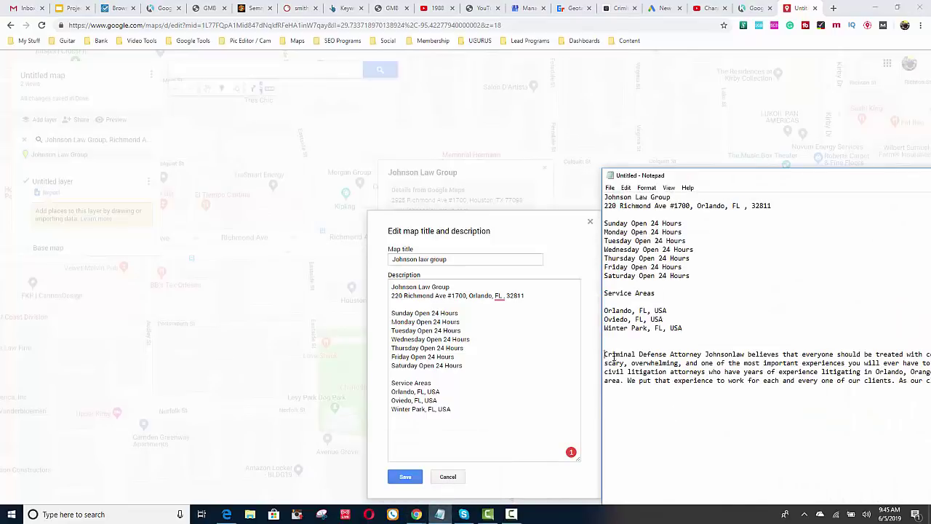
left_click(758, 405, "shift")
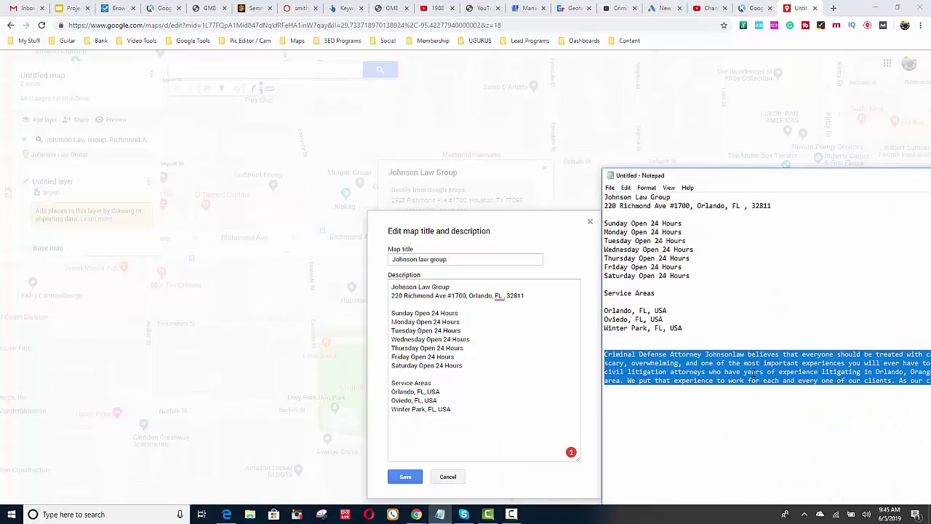
right_click(755, 372)
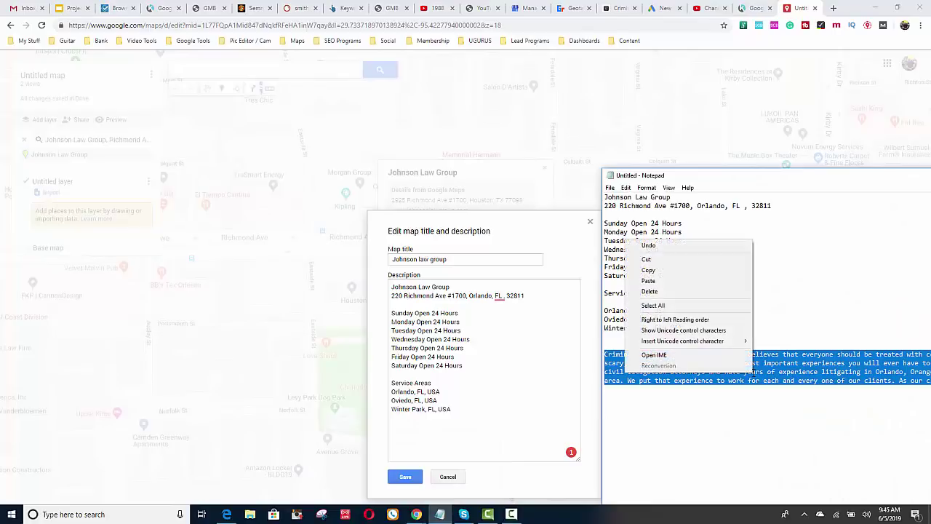
left_click(674, 274)
left_click(471, 435)
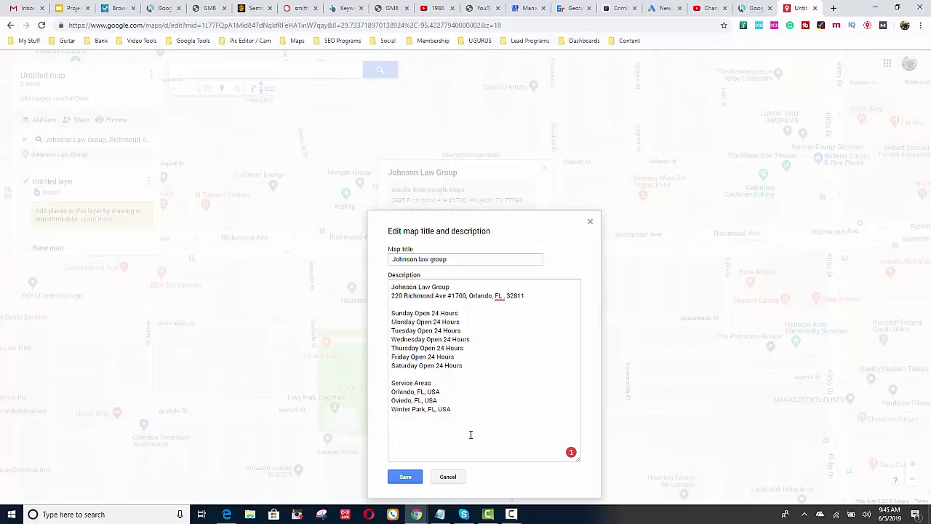
key("ctrl+v")
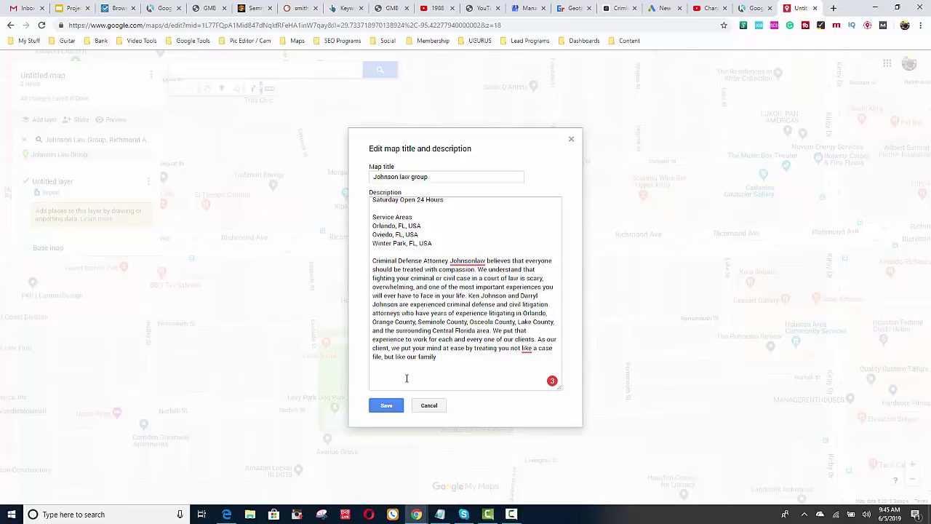
type("visit us at johnsonlaw.com")
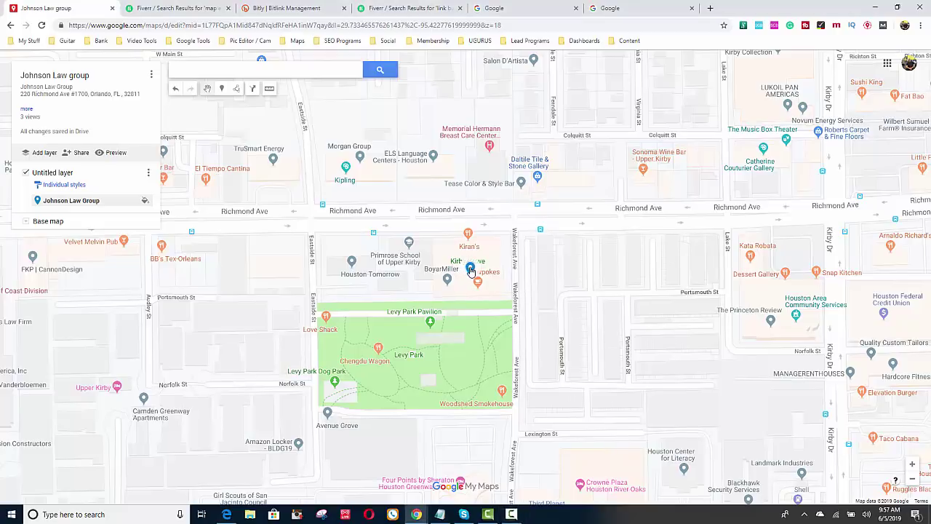
Shift the Johnson Law Group marker toward Levy Park and place it back at the Kirby Grove building
left_click_drag(472, 271, 466, 275)
left_click_drag(465, 276, 464, 298)
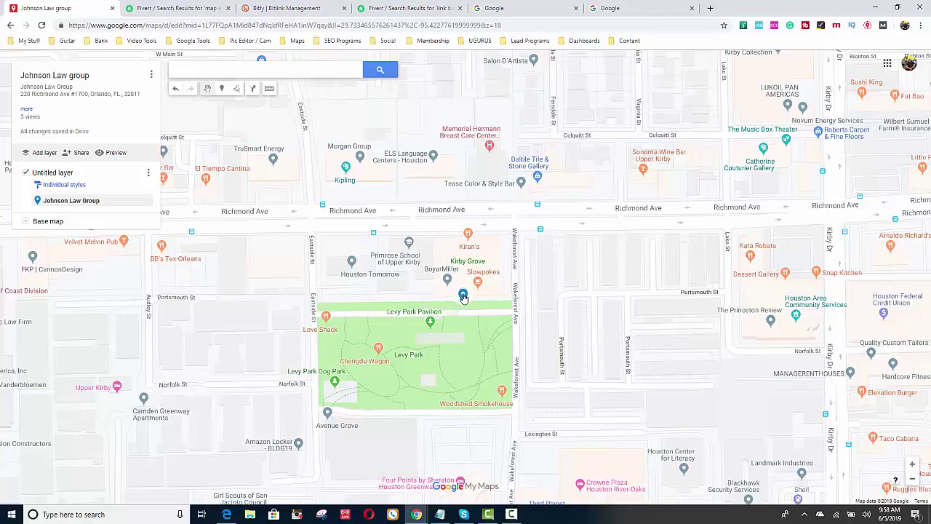
left_click_drag(463, 297, 463, 278)
mouse_move(462, 279)
left_mouse_down()
mouse_move(465, 291)
mouse_move(481, 288)
mouse_move(463, 280)
left_mouse_up()
Try the star icon on the Johnson Law Group marker and restore the standard pin icon
left_click(462, 277)
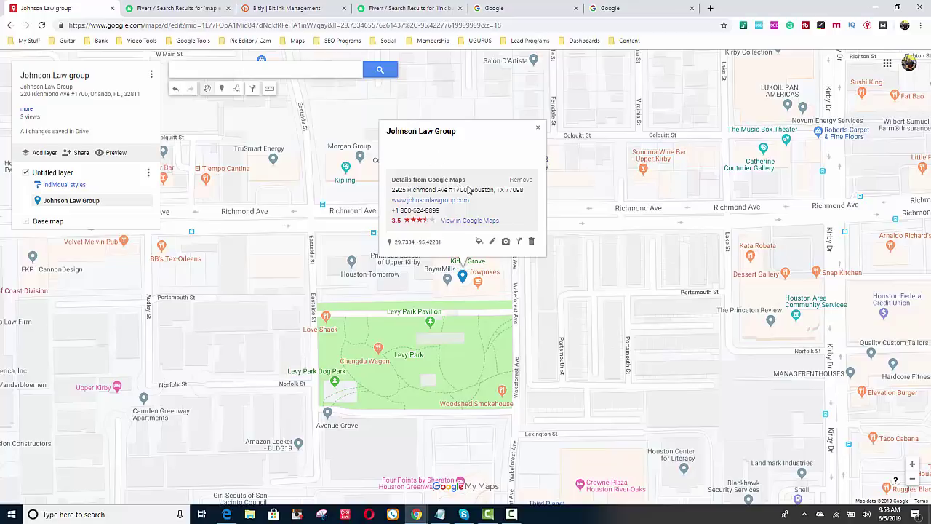
left_click(479, 244)
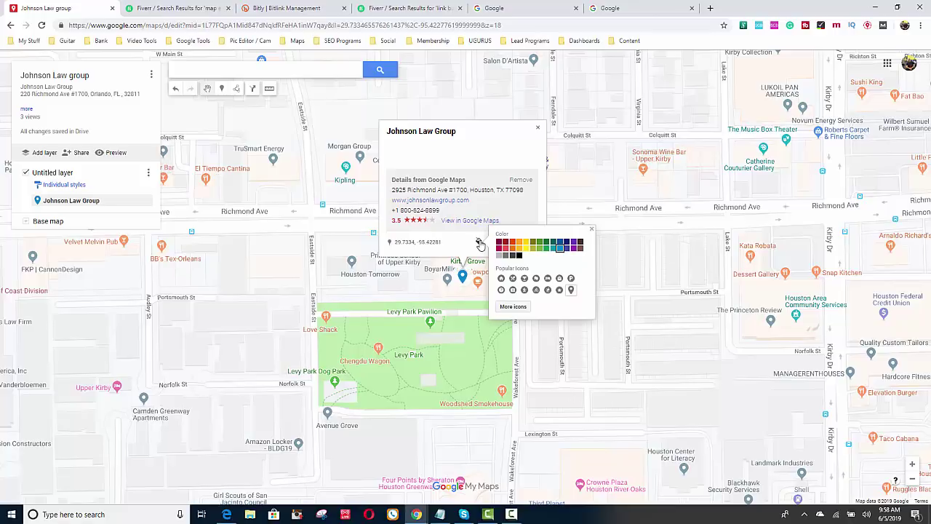
left_click(559, 290)
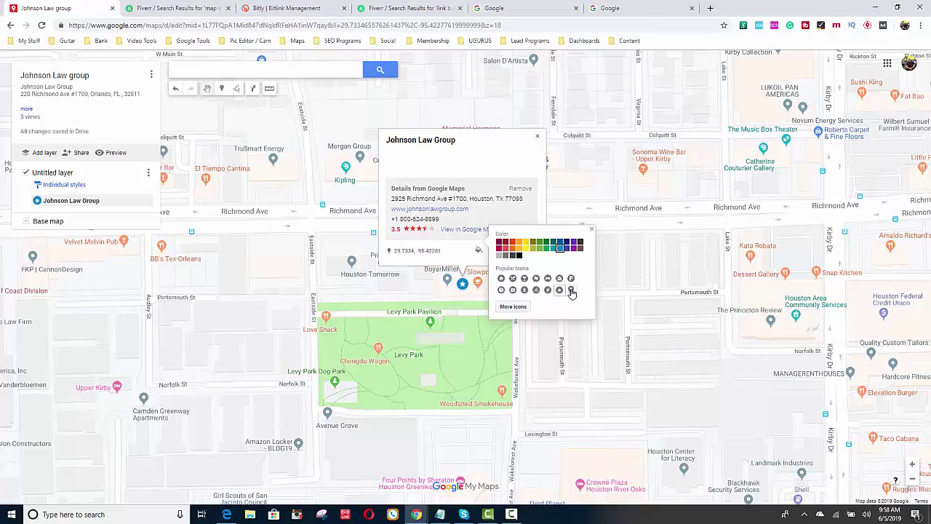
left_click(572, 291)
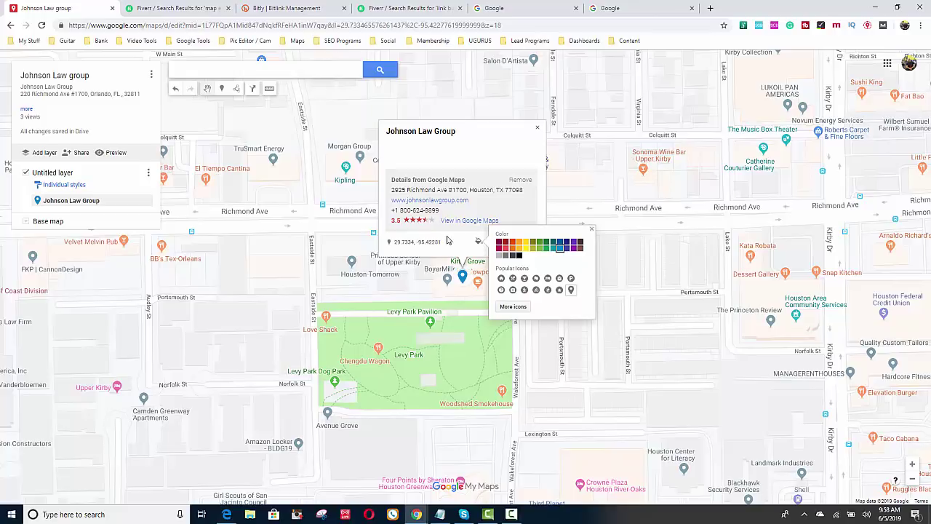
left_click(449, 241)
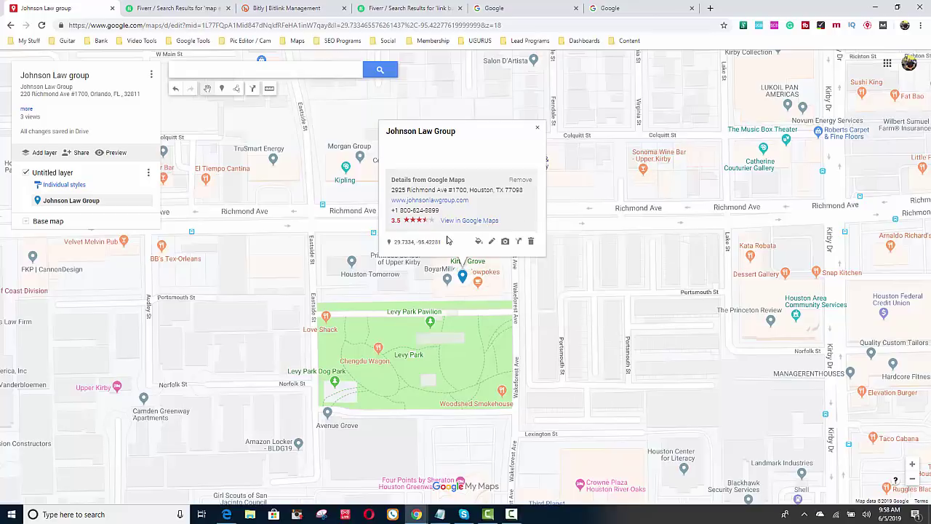
Examine the marker's name and description fields and the sources for adding an image or video, including YouTube, without changing anything
left_click(492, 242)
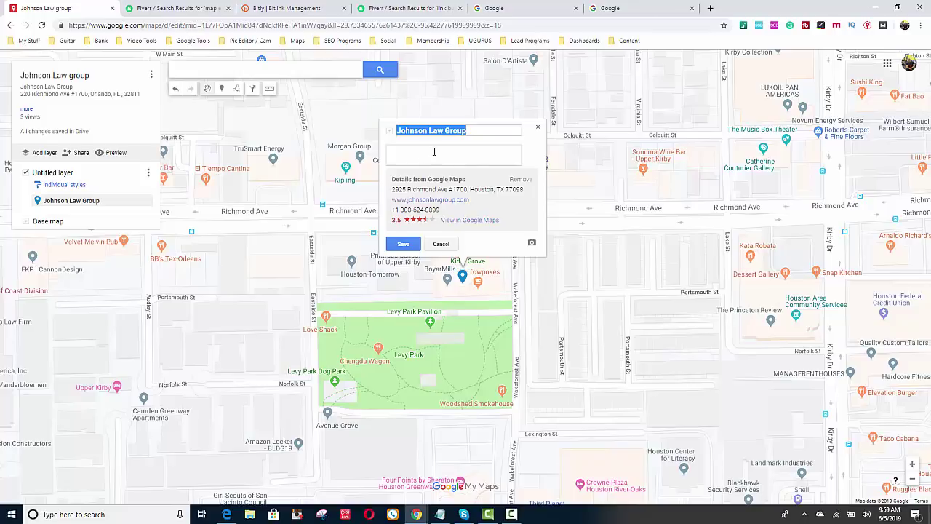
left_click(442, 246)
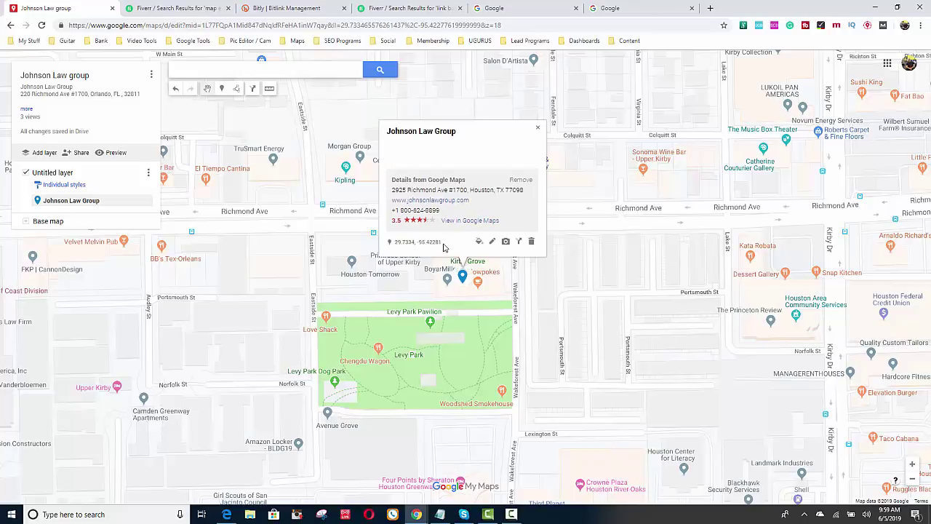
left_click(506, 243)
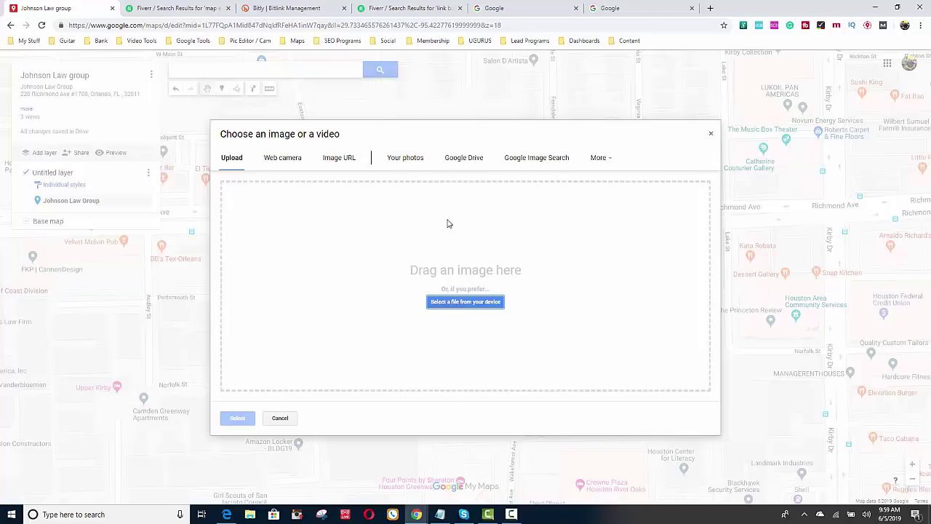
left_click(601, 157)
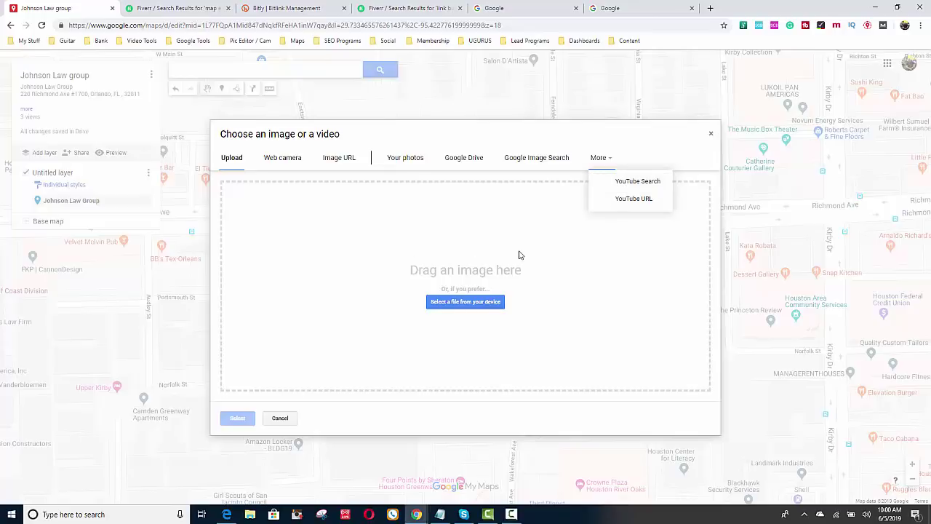
key("Escape")
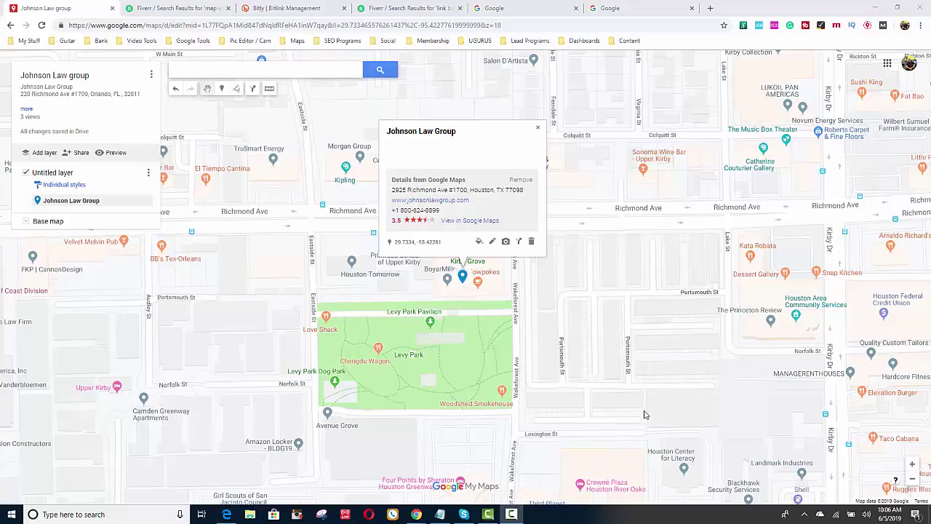
Add driving directions to the Johnson Law Group marker and name the new directions layer "Houston chronical"
left_click(914, 483)
left_click(914, 483)
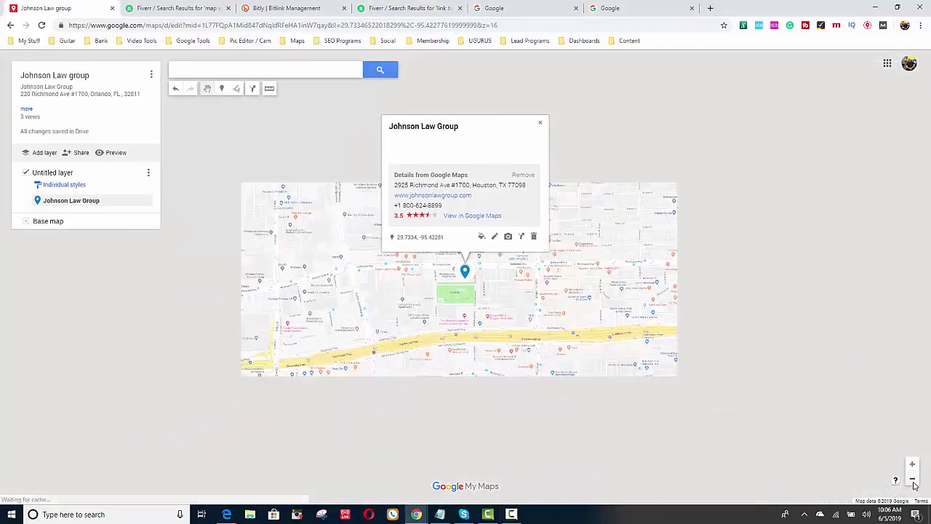
left_click(914, 484)
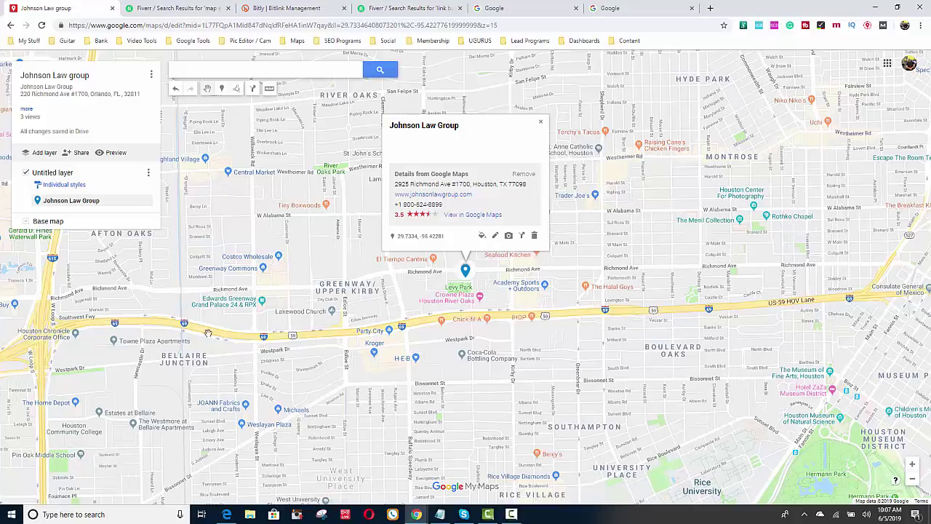
left_click(521, 236)
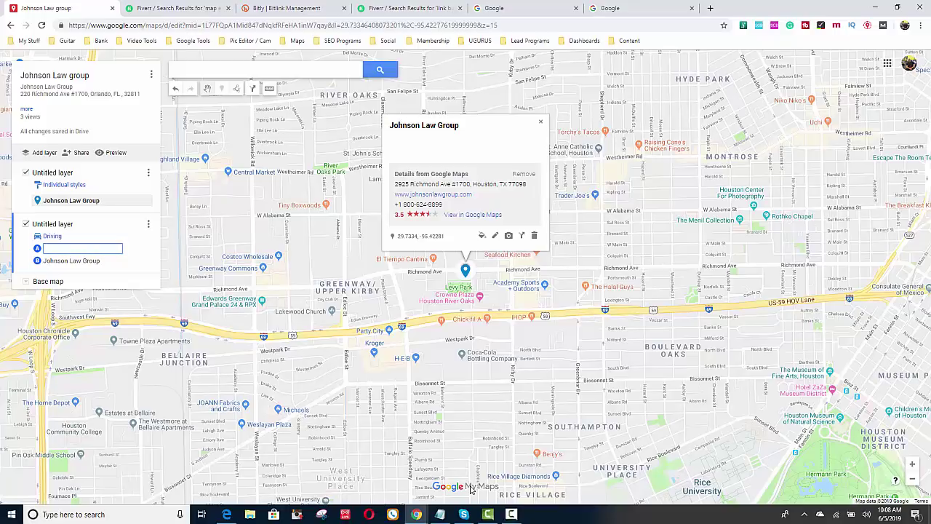
left_click(74, 228)
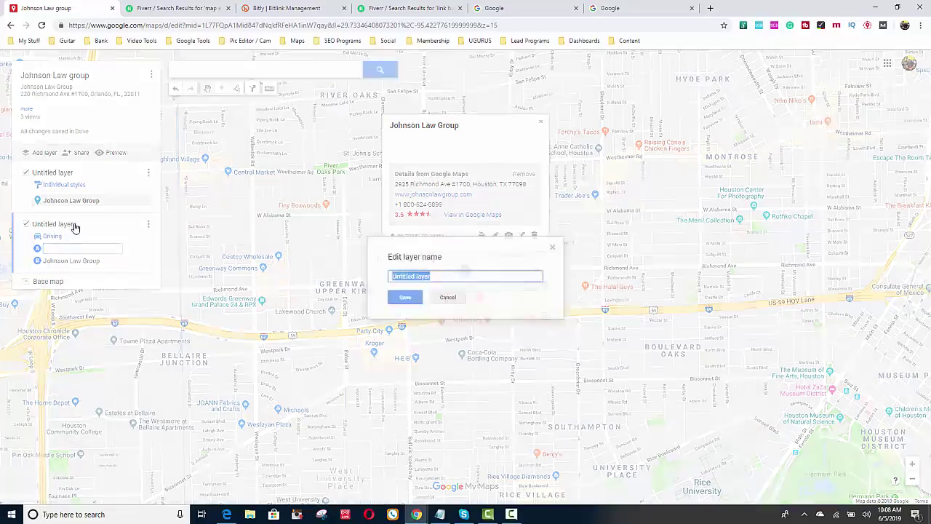
key("BackSpace")
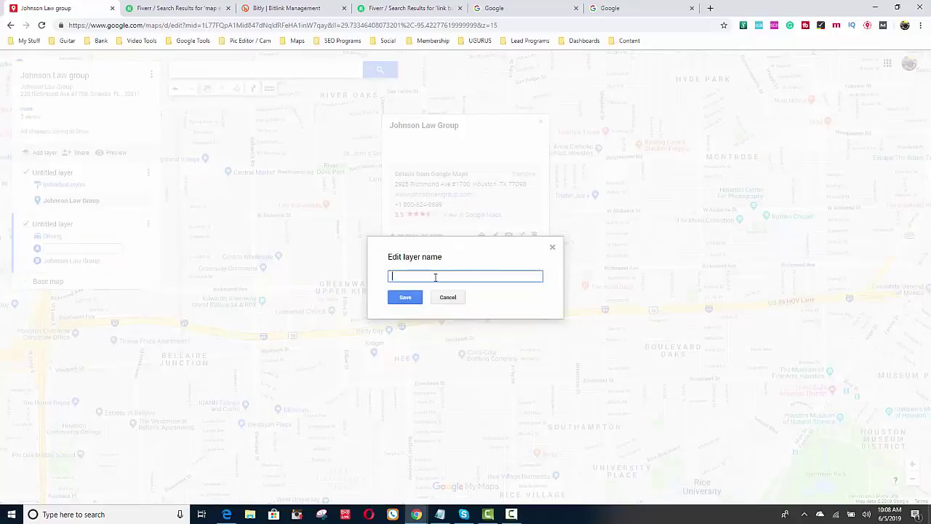
type("Houston chronical")
left_click(409, 297)
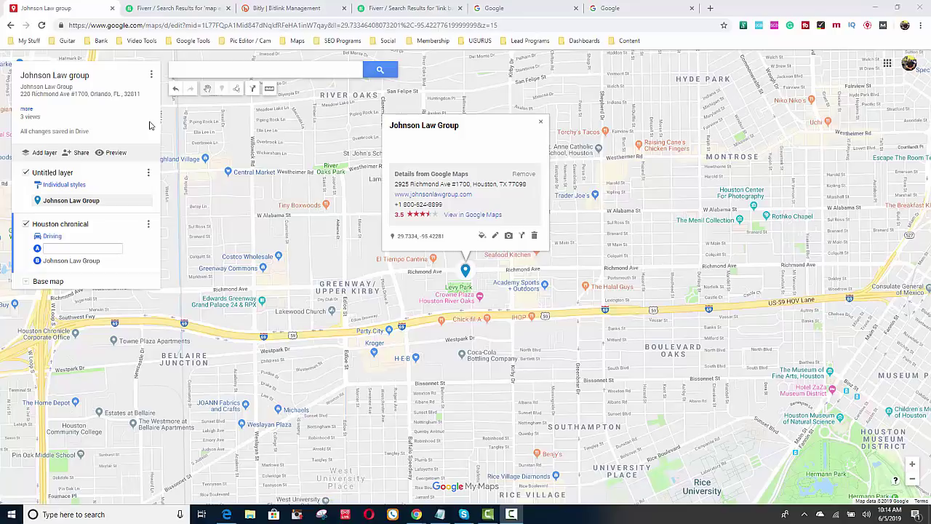
Copy the map's iframe embed code for use on a website and close the embed dialog
left_click(151, 76)
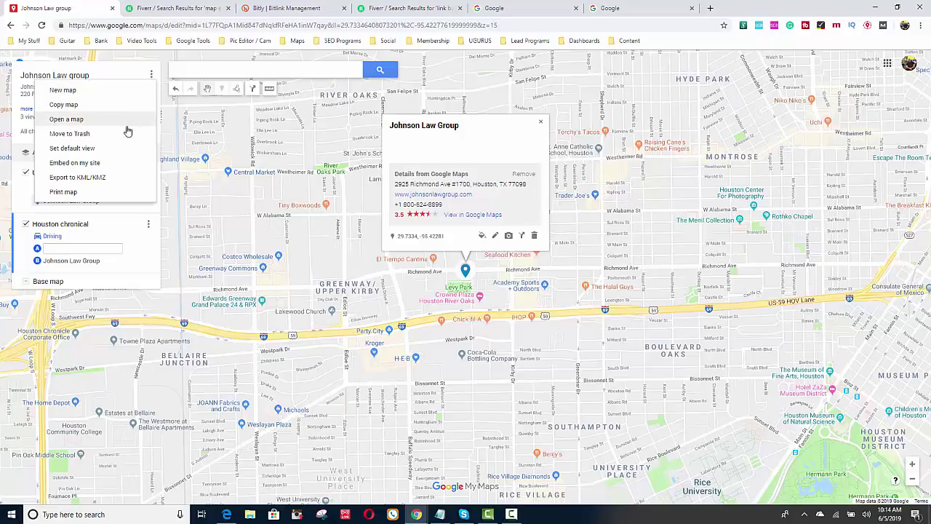
left_click(120, 164)
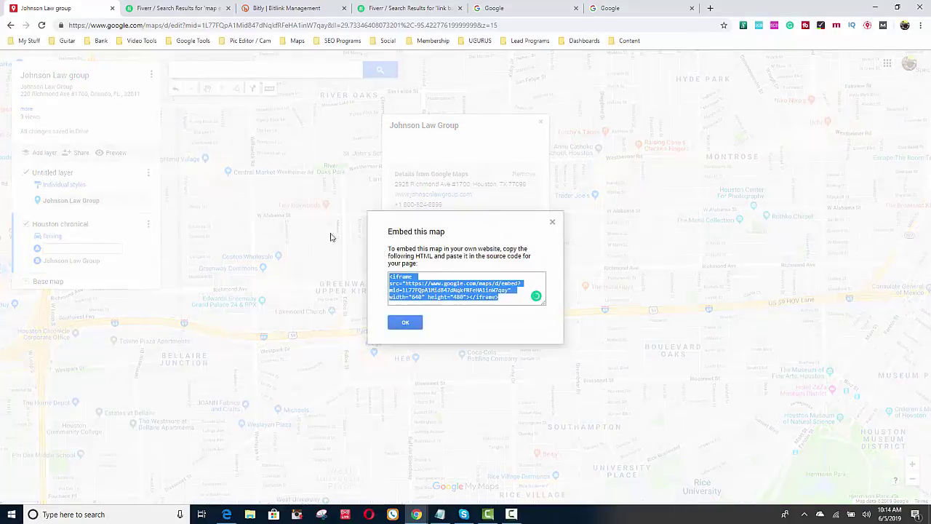
right_click(435, 292)
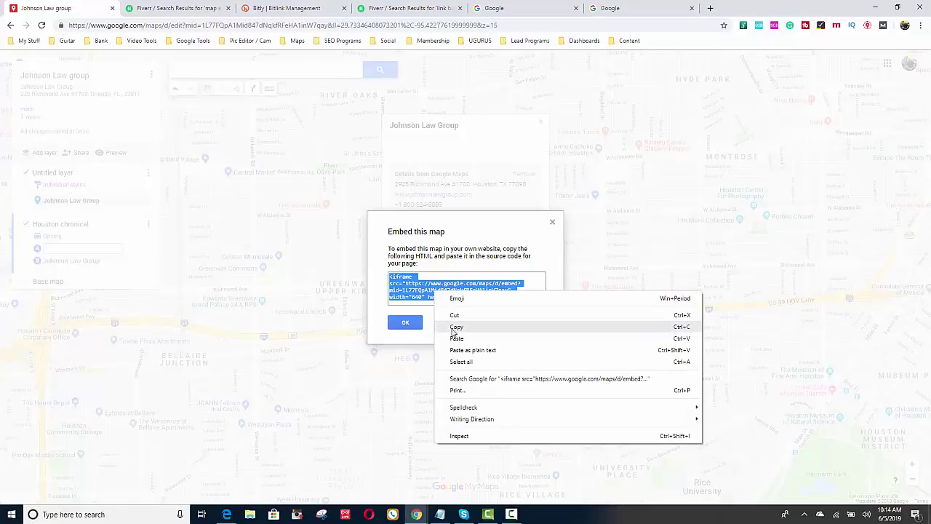
left_click(454, 327)
left_click(406, 324)
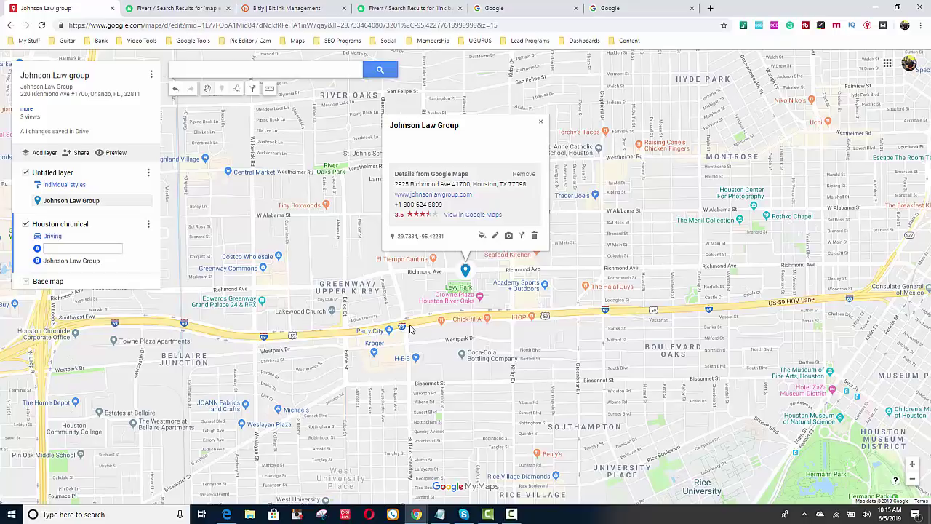
Switch to the Fiverr "map embeds" results, filter the gigs to Level One sellers and look through them
left_click(195, 9)
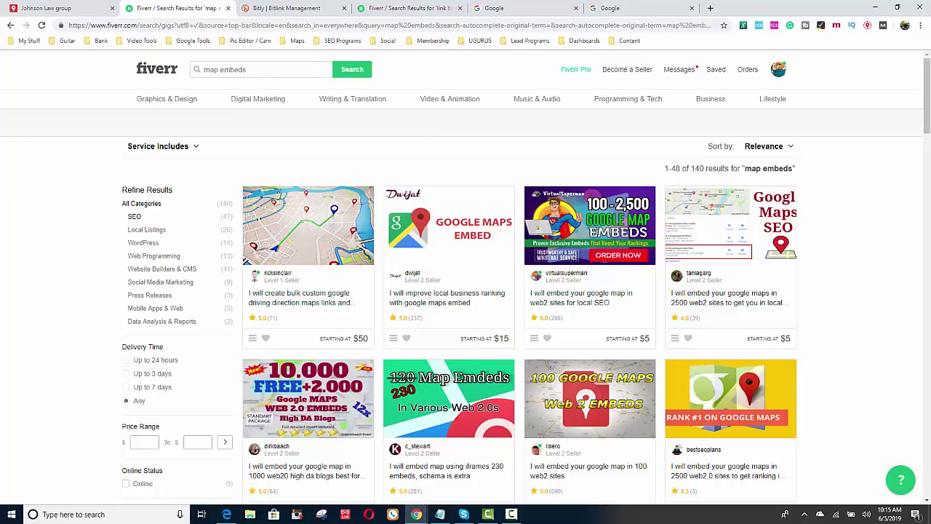
left_click_drag(927, 129, 927, 171)
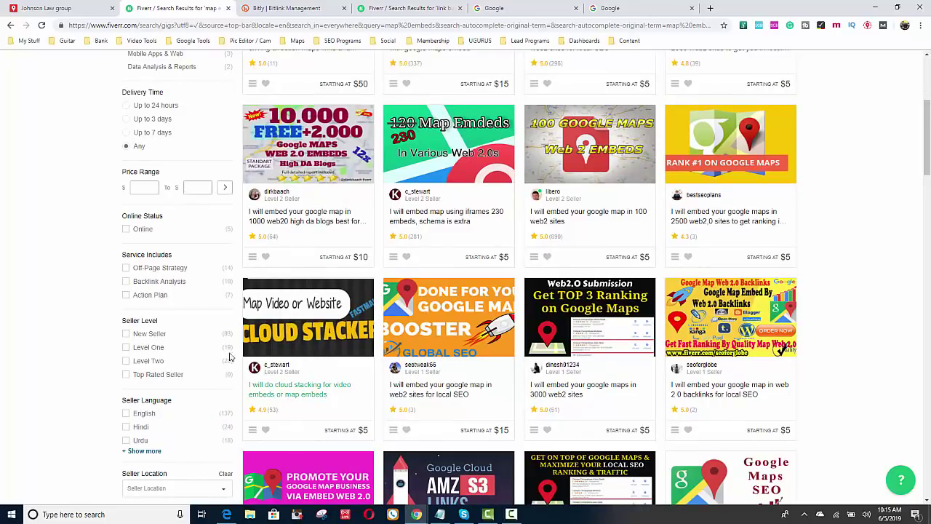
left_click(155, 350)
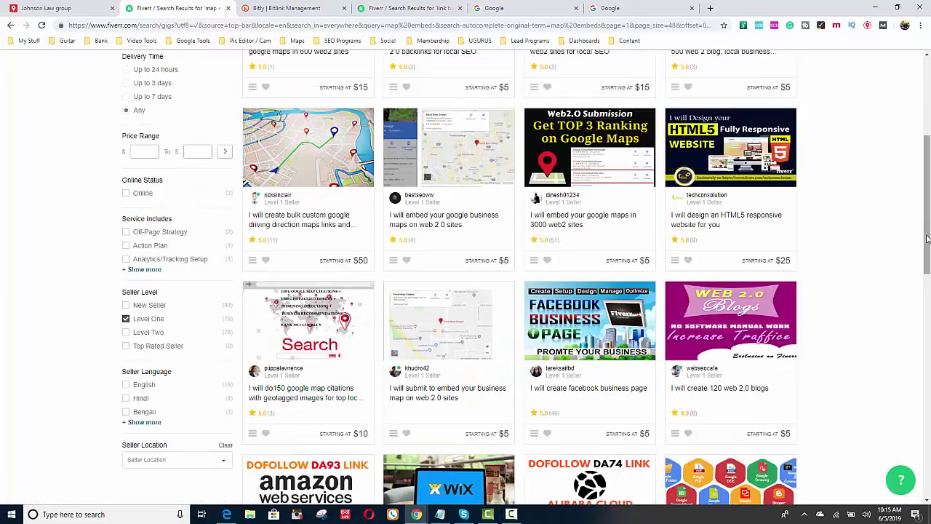
left_click_drag(926, 239, 925, 157)
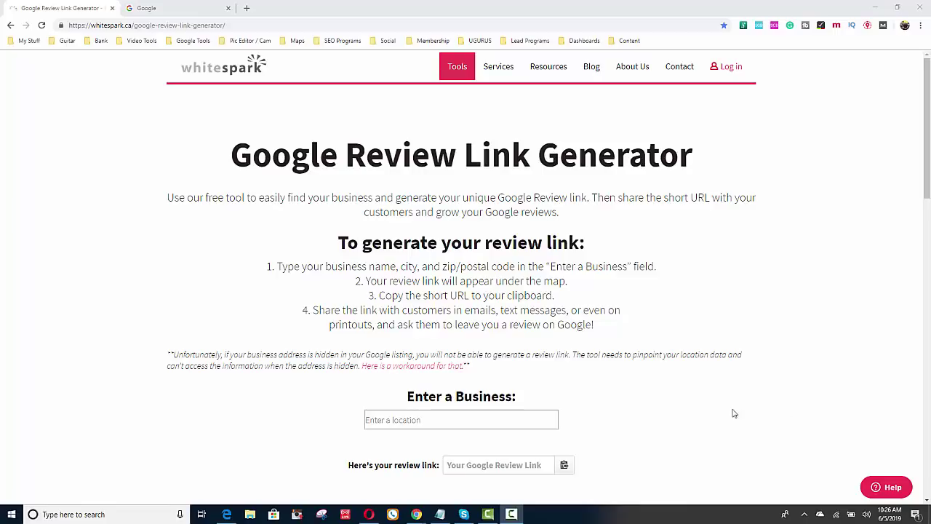
Search for "johnson law" in Whitespark's Google Review Link Generator, choose Johnson Law Group in Boca Raton and copy its review link
mouse_move(458, 69)
left_click(510, 412)
type("jo")
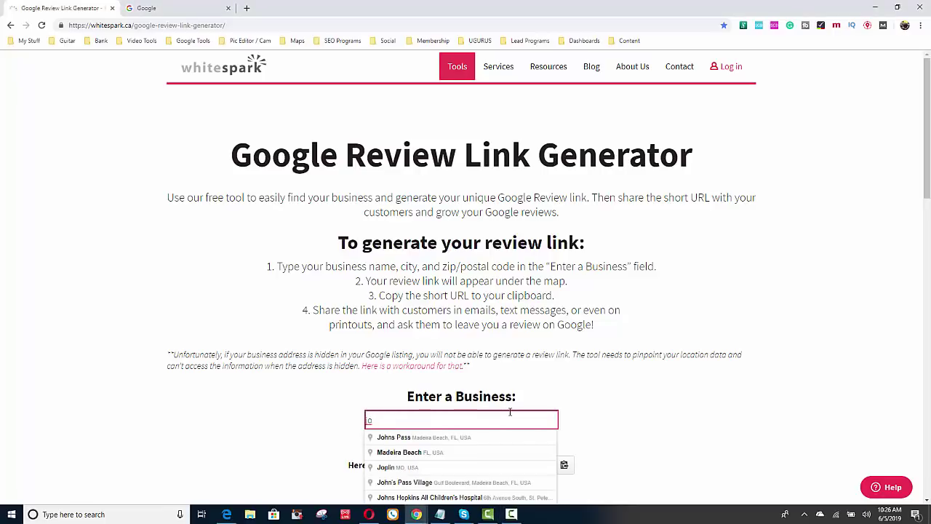
type("hn")
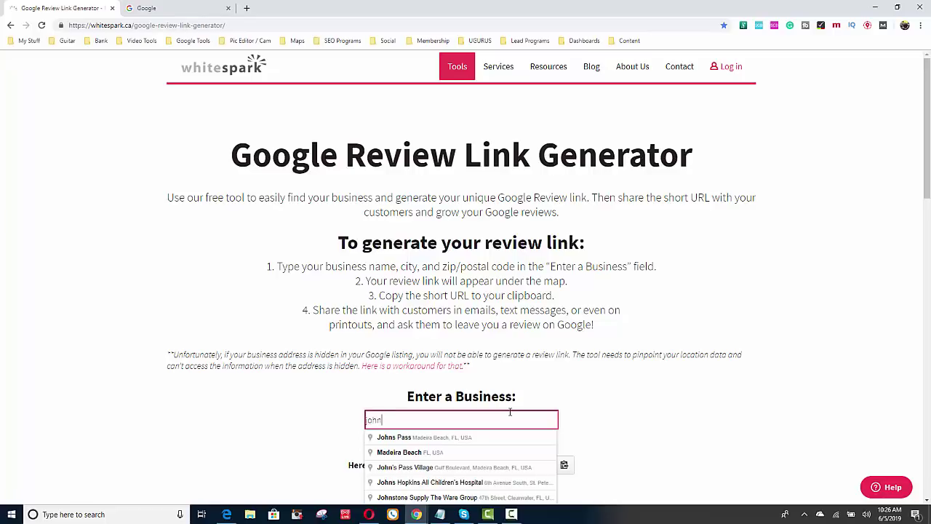
type("son ")
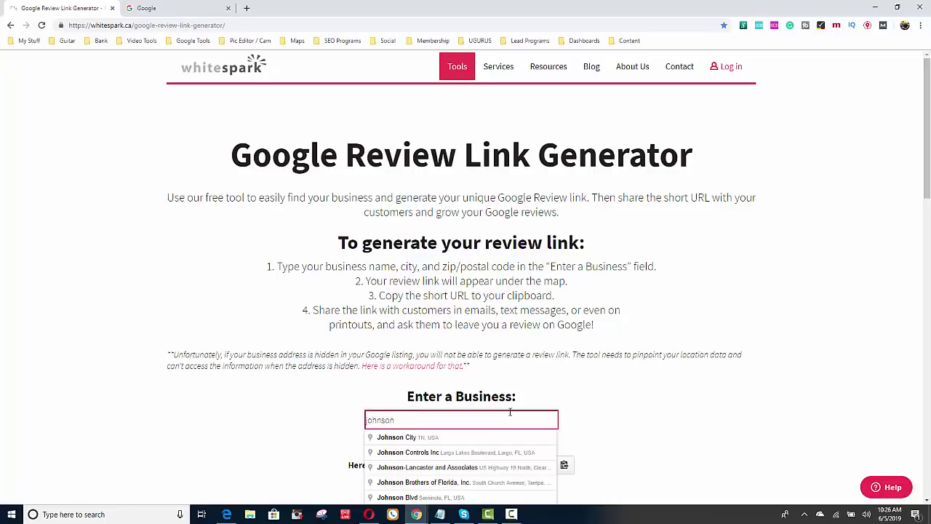
type("law")
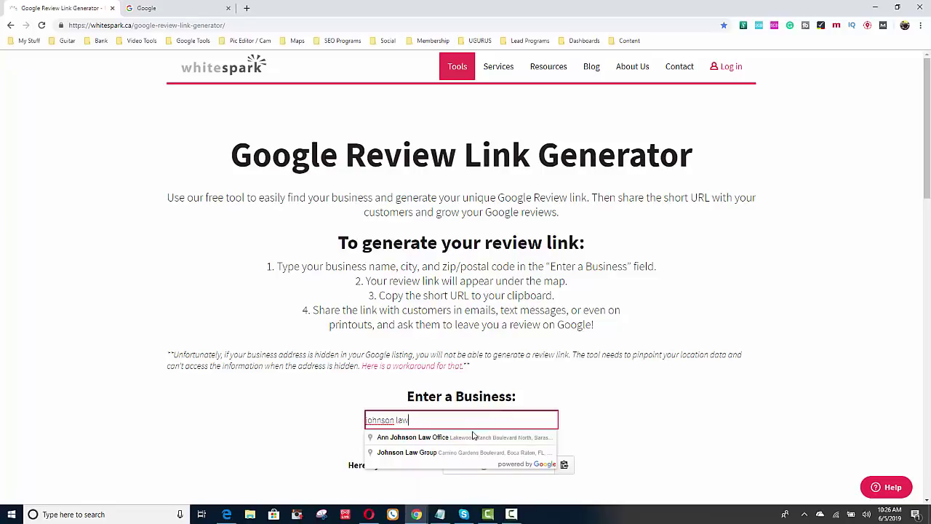
left_click(441, 454)
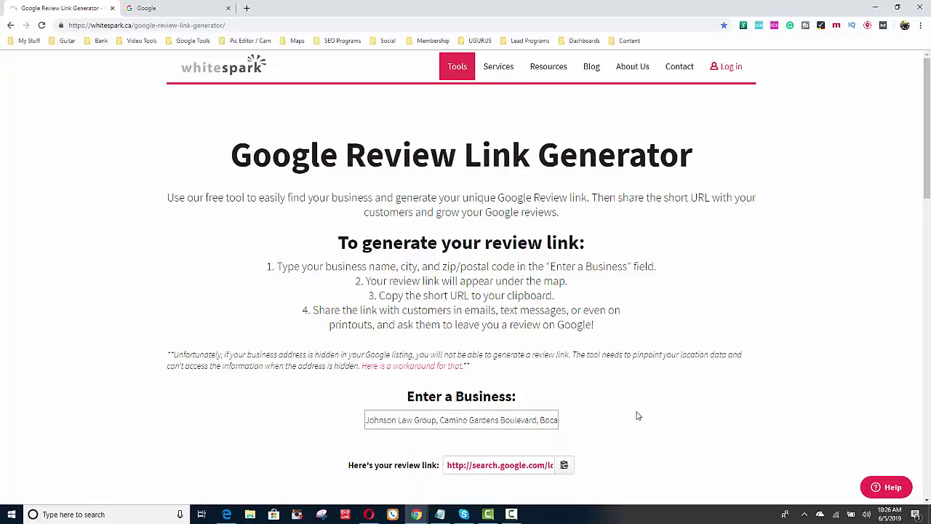
left_click(445, 465)
left_click(565, 466)
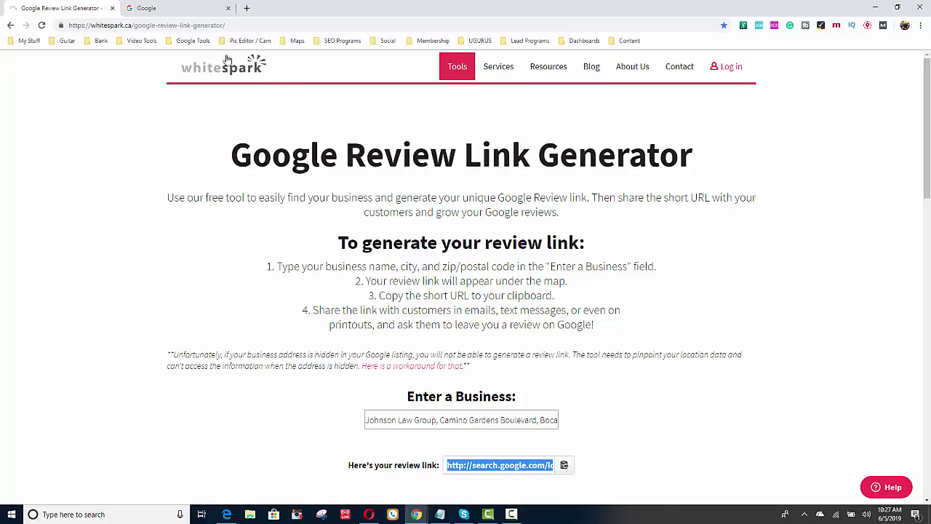
Open the copied review link in the Google tab and select a five-star rating for Johnson Law Group
left_click(181, 13)
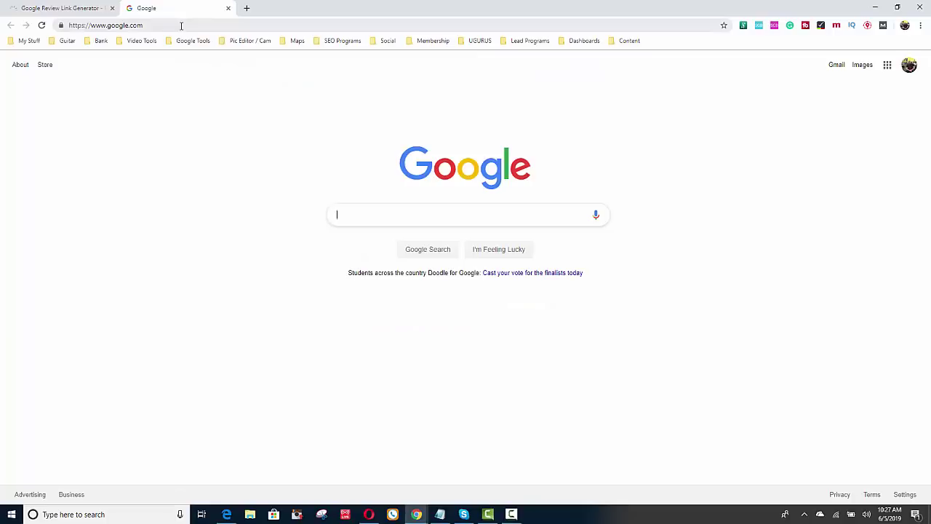
left_click(181, 25)
key("BackSpace")
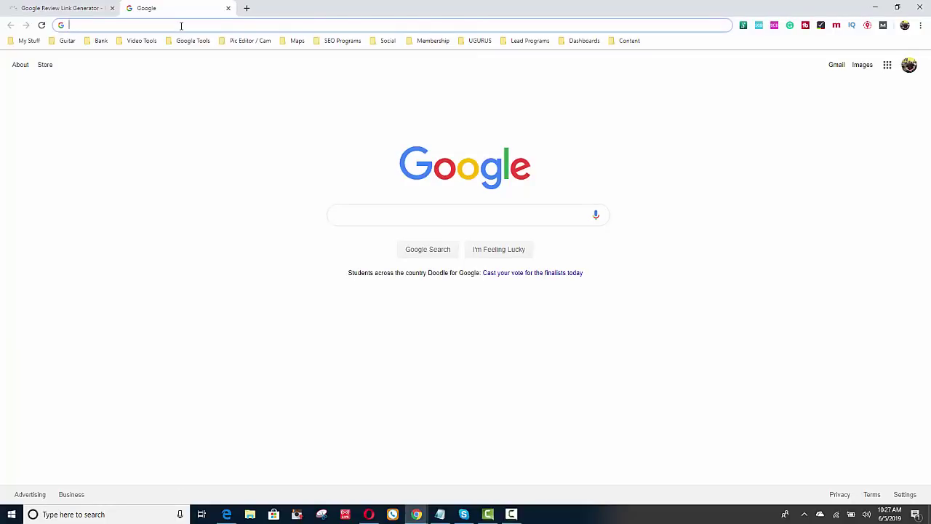
key("ctrl+v")
key("Return")
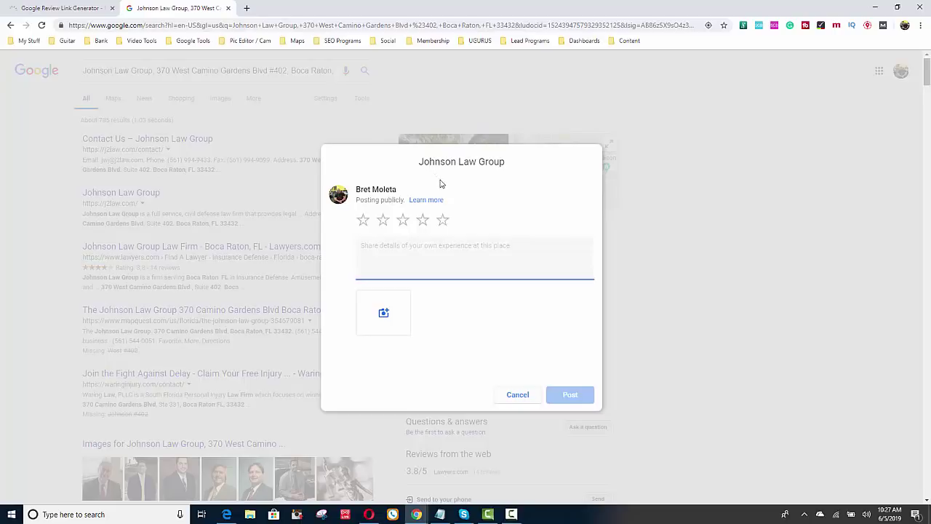
left_click(444, 223)
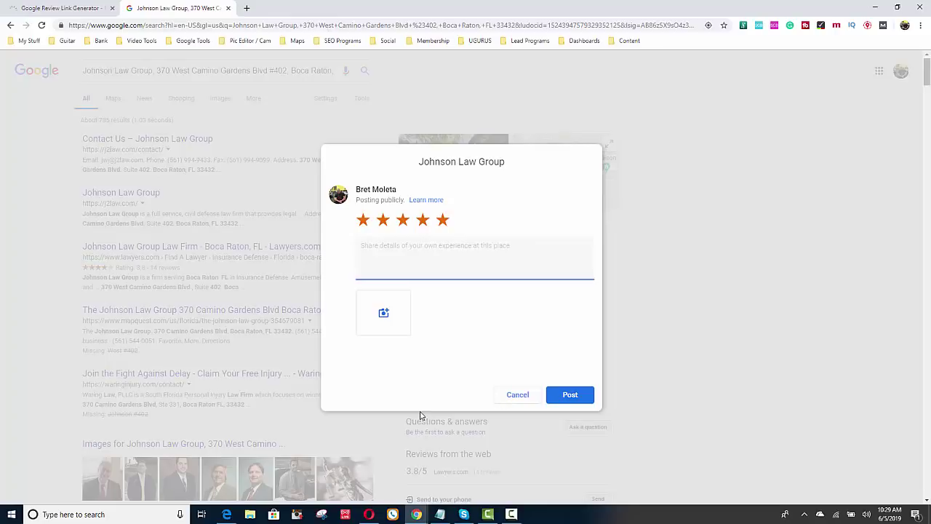
Switch to the Opera window with Facebook's search results for "google local guides" and view the groups and pages
mouse_move(371, 518)
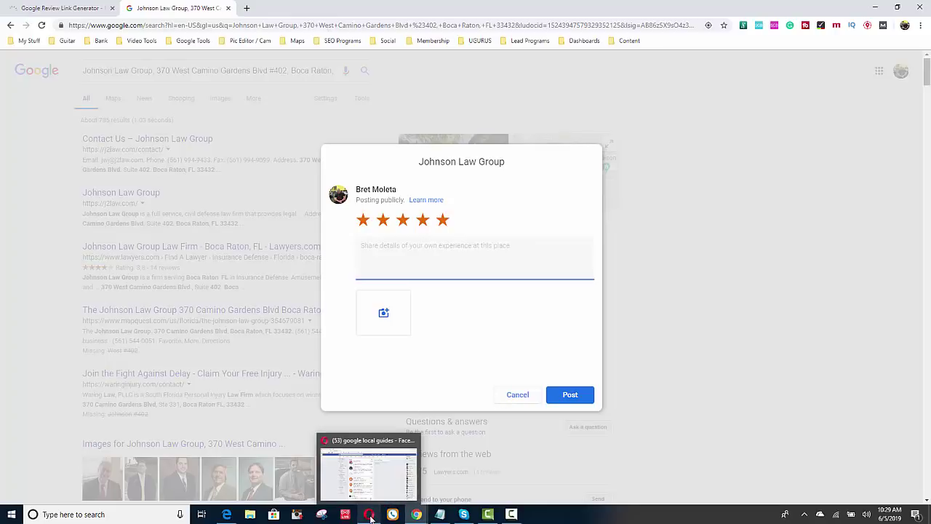
left_click(386, 482)
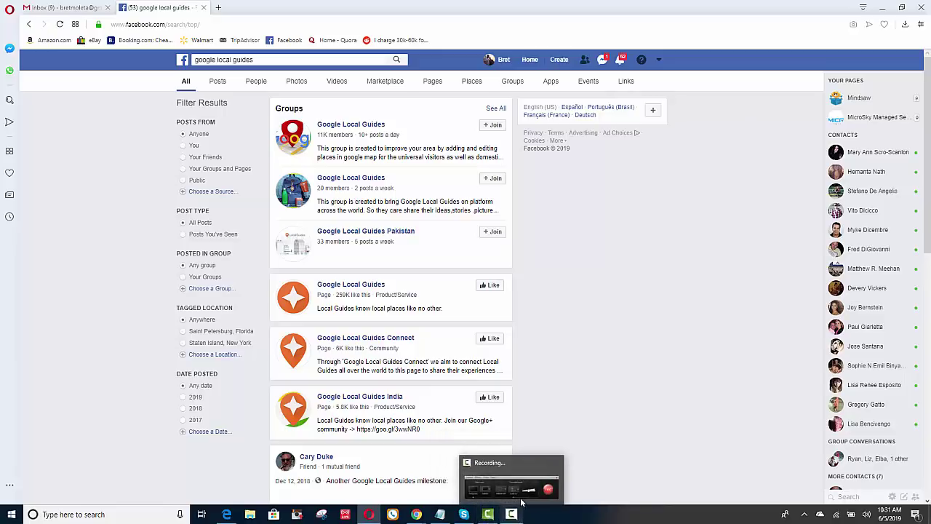
left_click(521, 501)
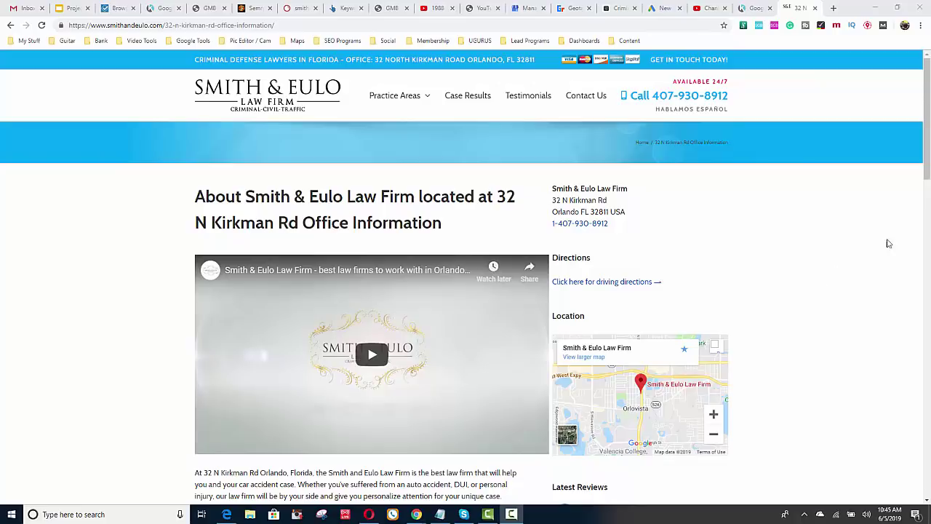
Review Smith & Eulo's 32 N Kirkman Rd office page from the video and map through the reviews, services and nearby places
left_click_drag(928, 175, 927, 257)
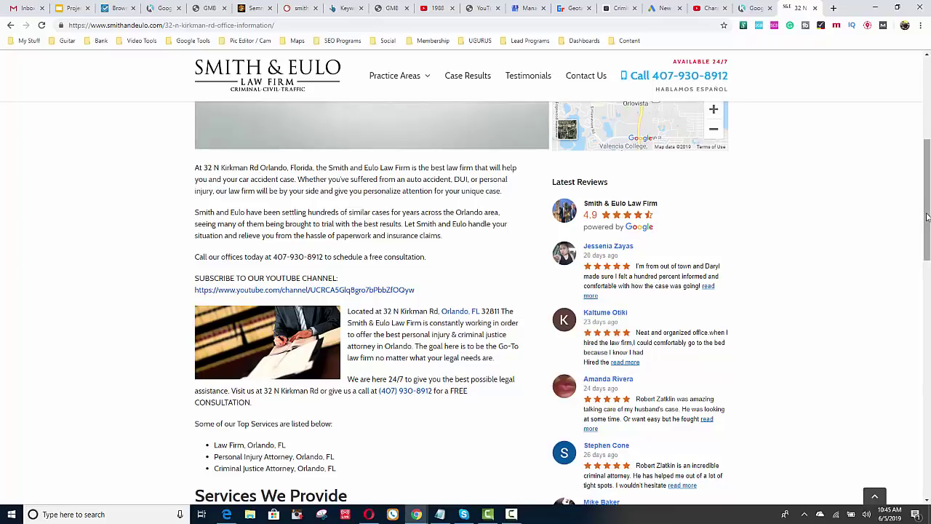
scroll(928, 216, "up", 2)
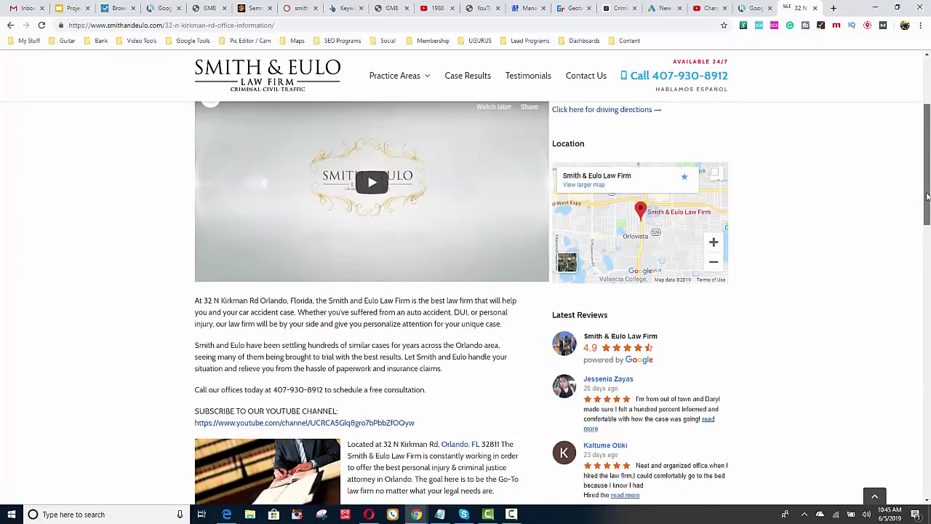
left_click_drag(927, 196, 924, 238)
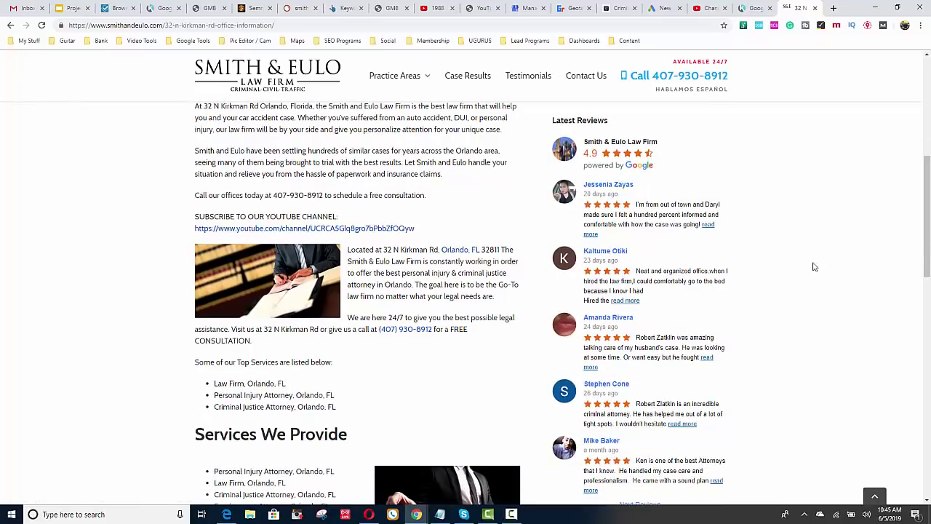
left_click_drag(926, 250, 923, 314)
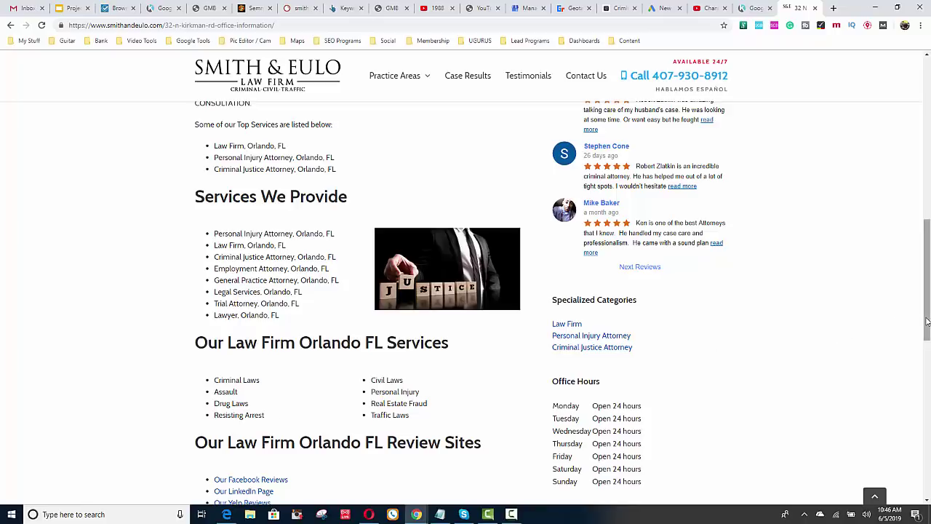
scroll(927, 321, "down", 3)
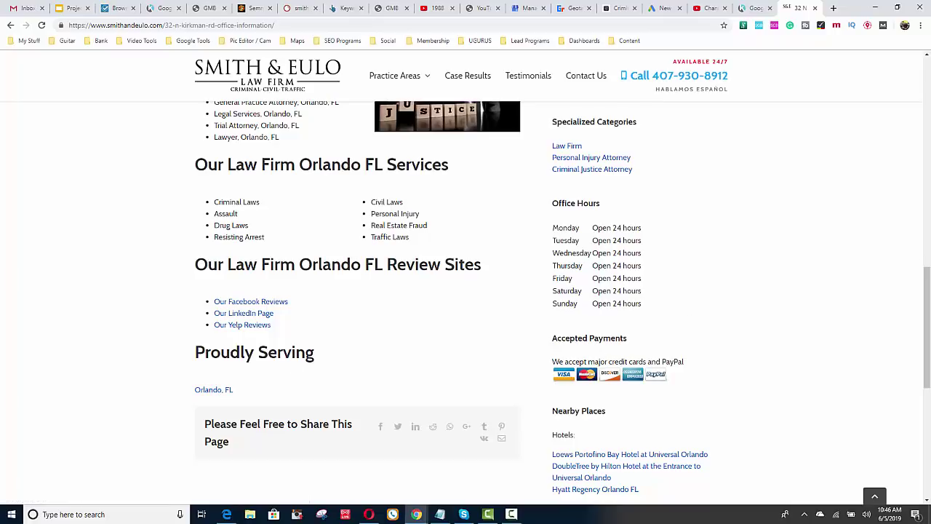
left_click_drag(927, 279, 927, 321)
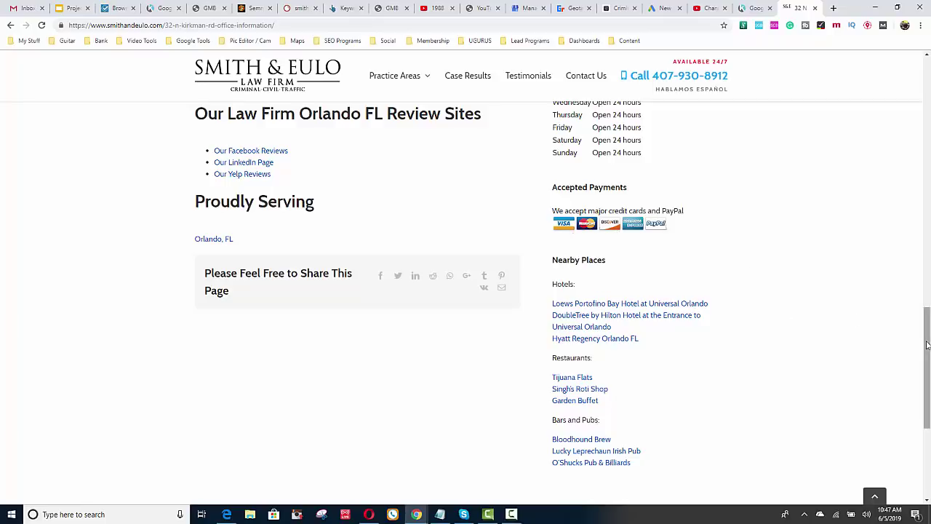
left_click_drag(927, 364, 928, 96)
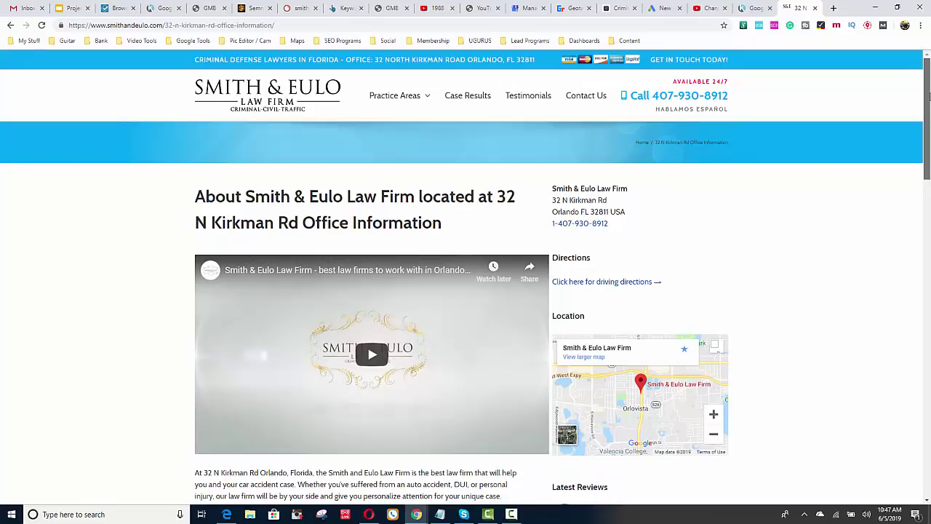
left_click_drag(929, 96, 929, 98)
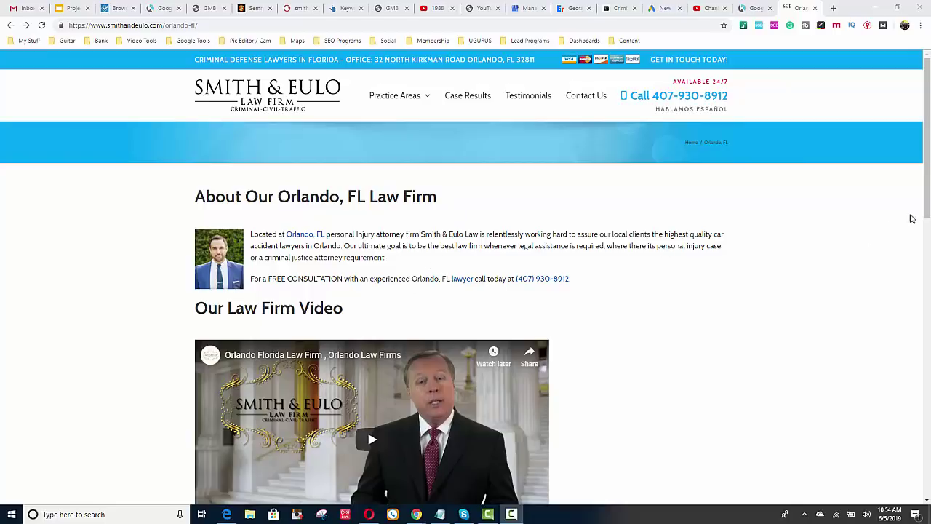
Review the content layout of Smith & Eulo's Orlando, FL location page and its Law Firm Orlando FL category page
left_click_drag(927, 211, 928, 252)
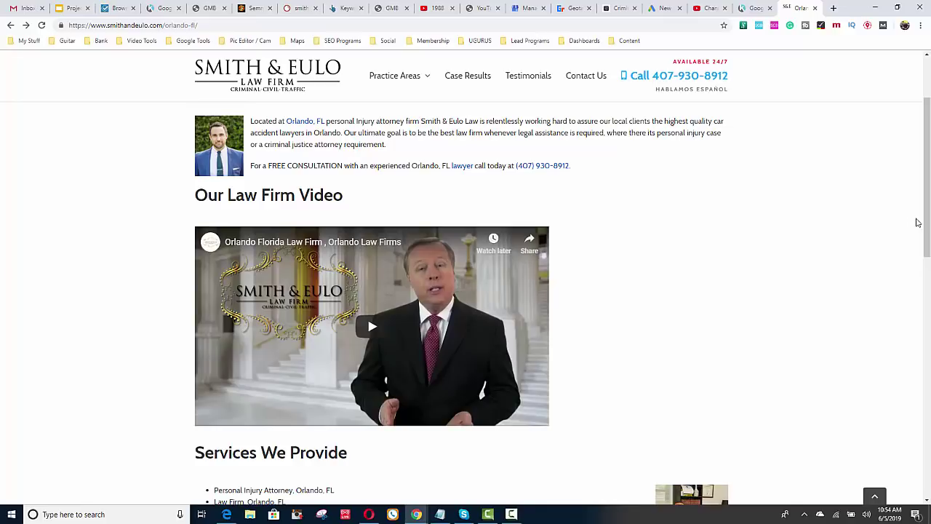
left_click_drag(924, 227, 921, 312)
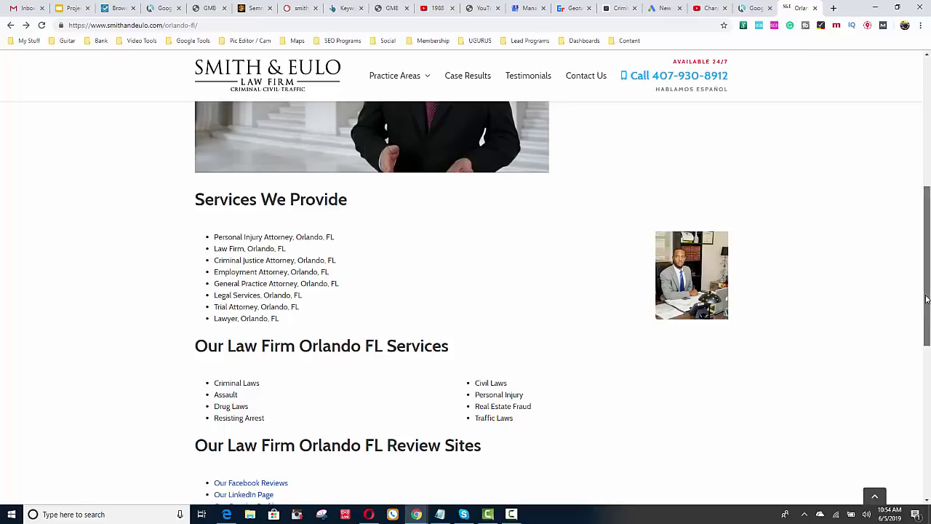
left_click_drag(928, 298, 915, 354)
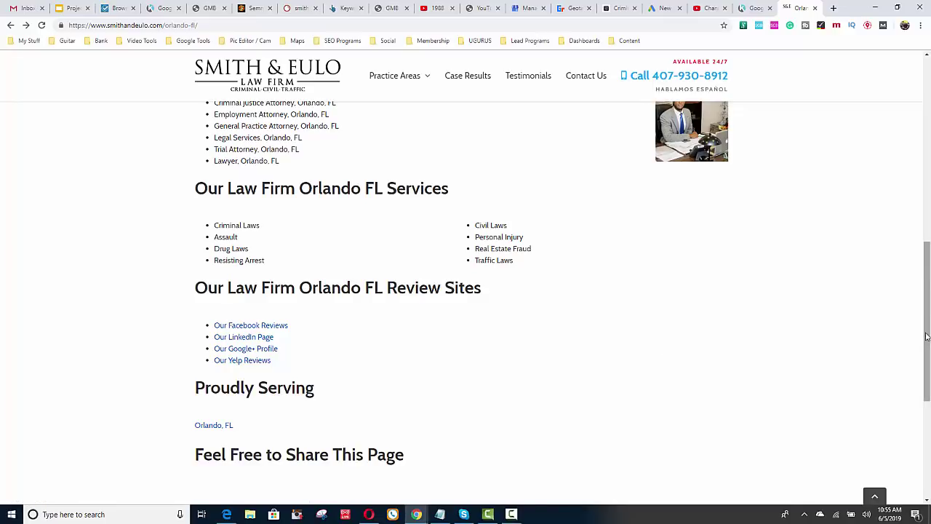
left_click_drag(926, 345, 923, 420)
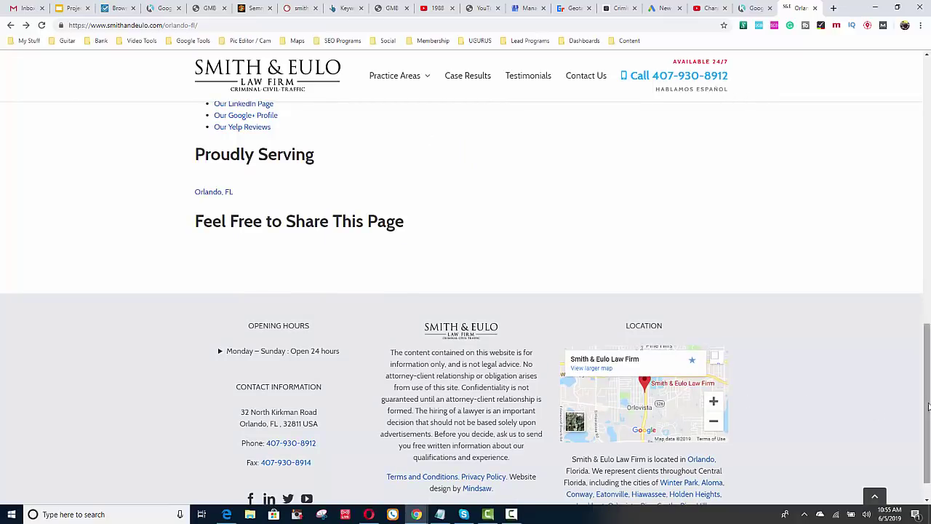
left_click_drag(929, 406, 907, 142)
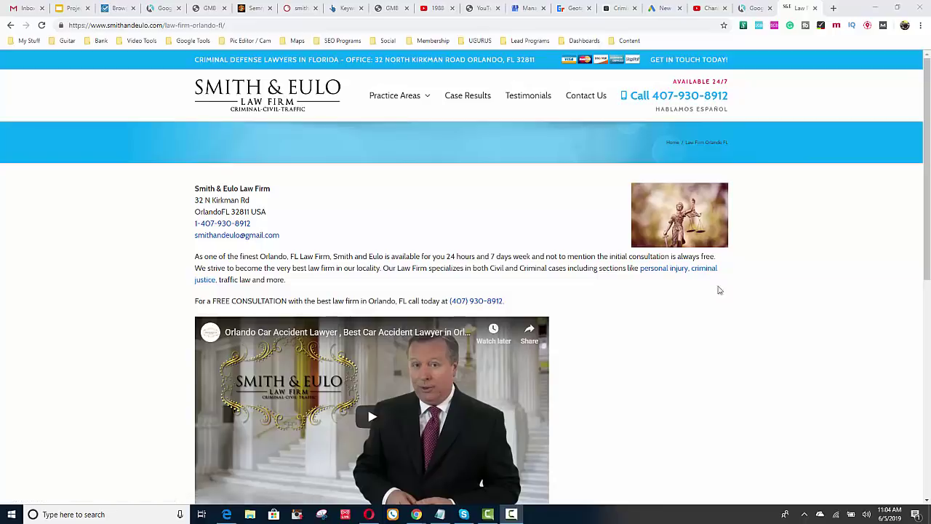
left_click_drag(929, 213, 915, 321)
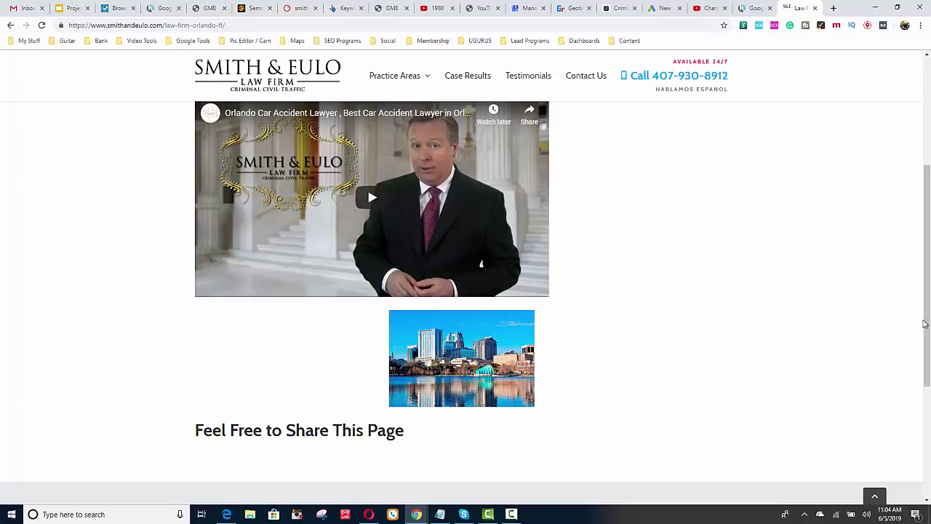
left_click_drag(927, 320, 928, 182)
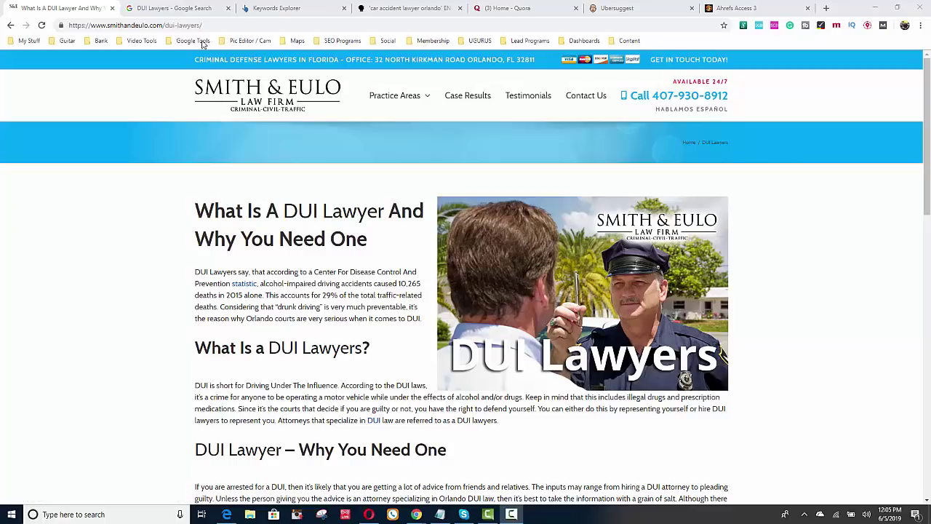
Switch to the Google results for "DUI Lawyers" and examine the local listings and the organic results
left_click(185, 8)
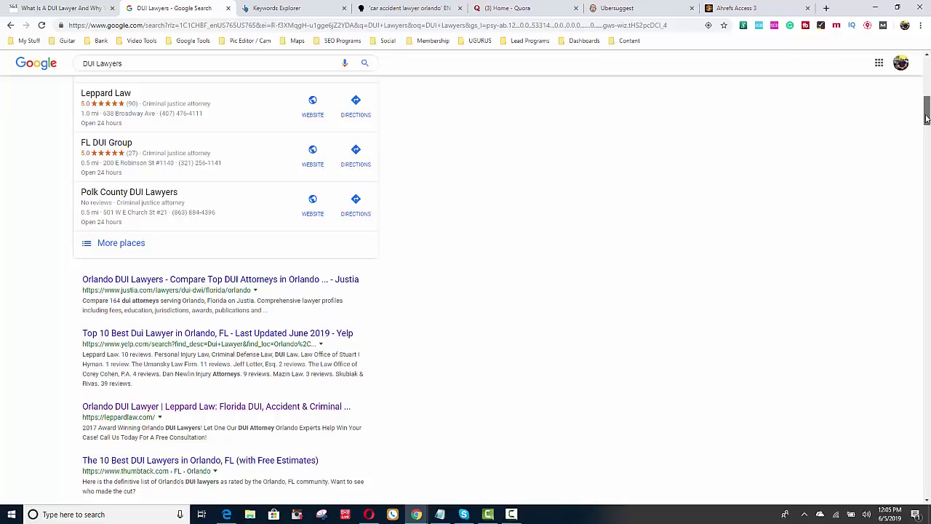
left_click_drag(927, 118, 927, 123)
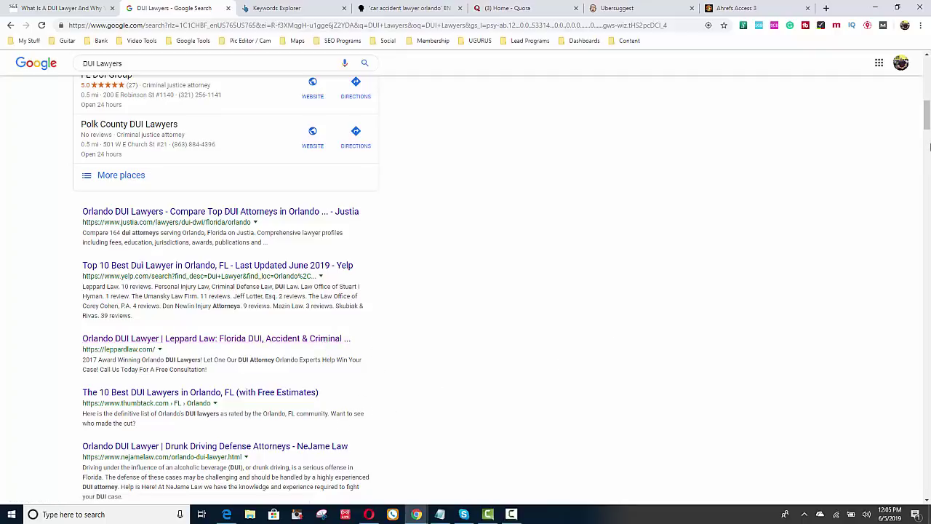
left_click_drag(927, 117, 927, 124)
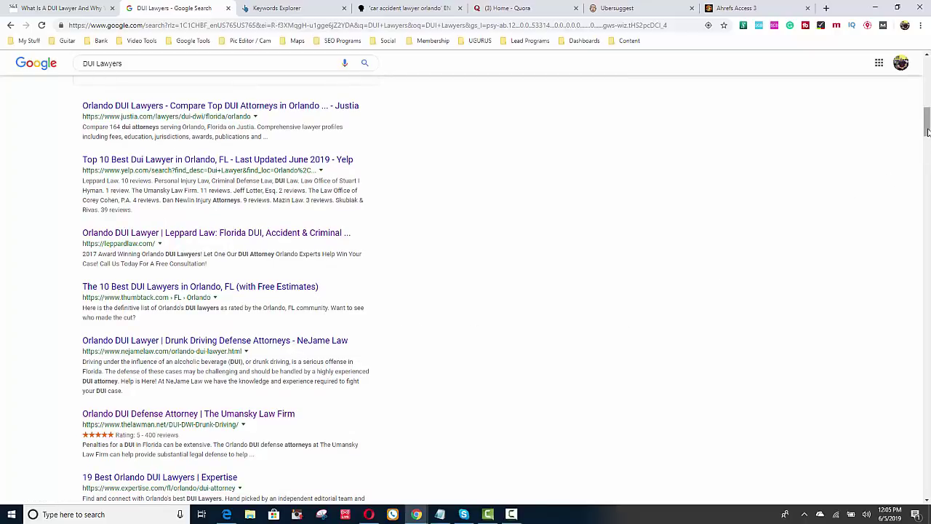
left_click_drag(927, 132, 927, 128)
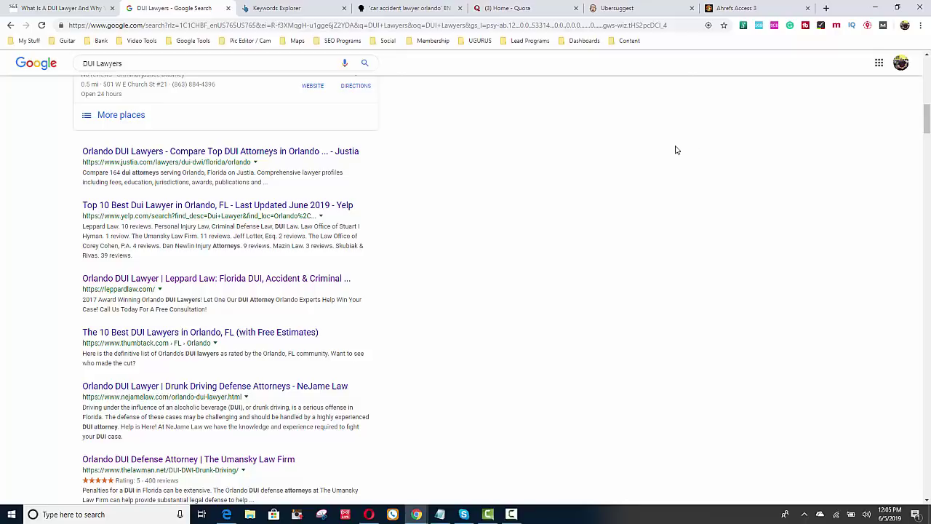
View the "dui lawyers" overview in Ahrefs Keywords Explorer and the related searches at the end of the Google results
left_click(308, 11)
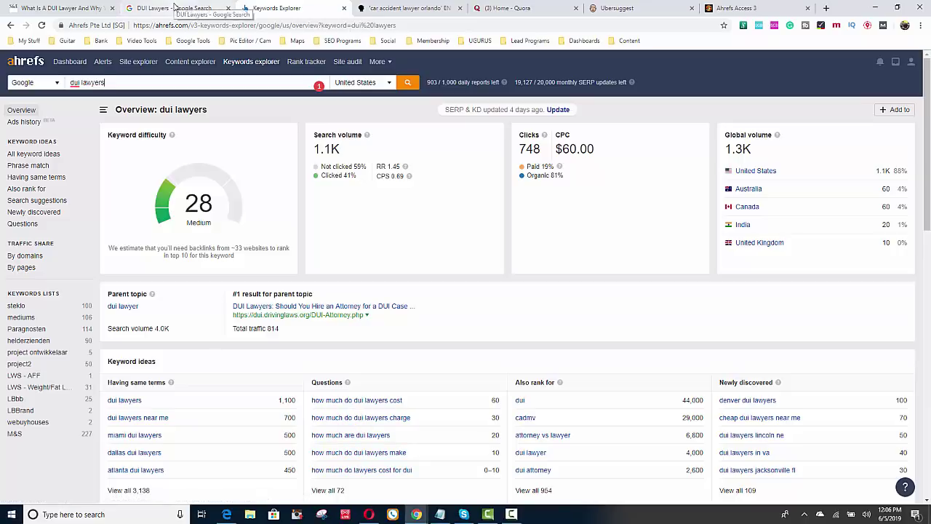
left_click(175, 10)
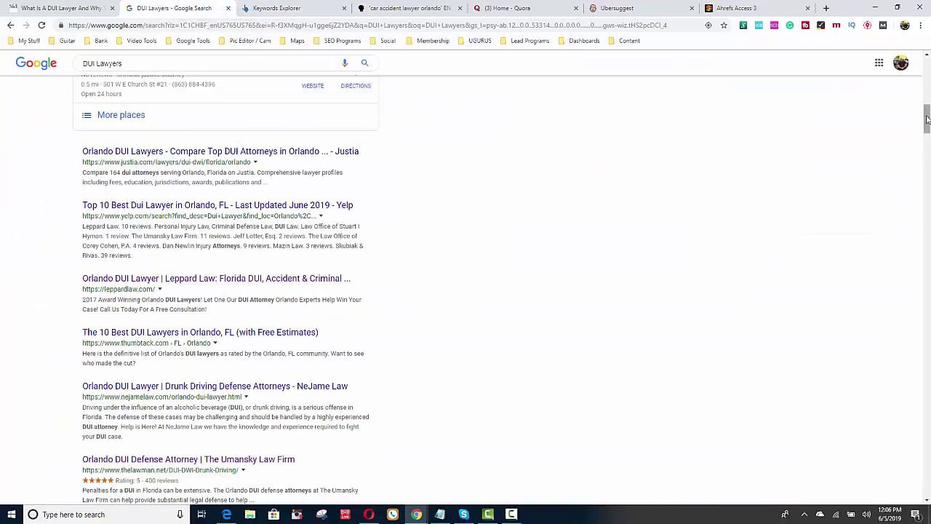
left_click_drag(927, 120, 923, 492)
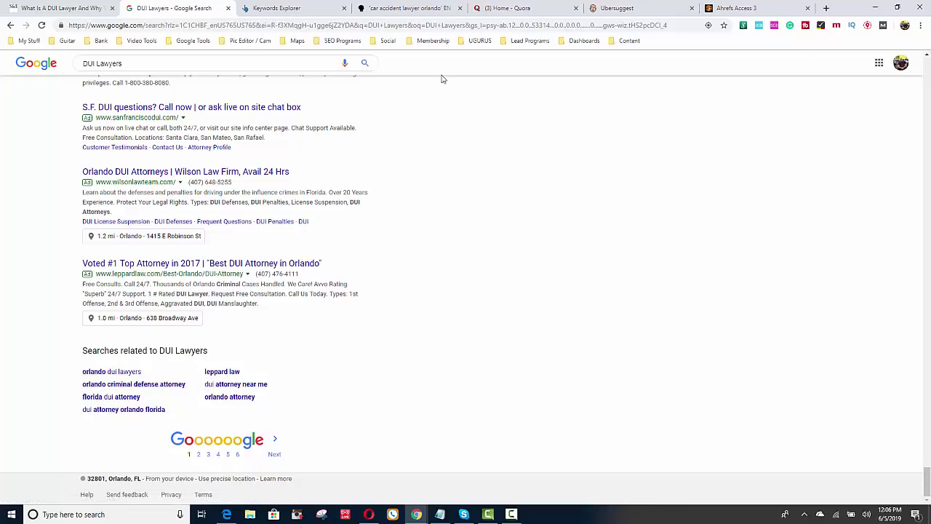
Switch to the AnswerThePublic report for "car accident lawyer orlando" and examine its Questions visualisation
left_click(411, 8)
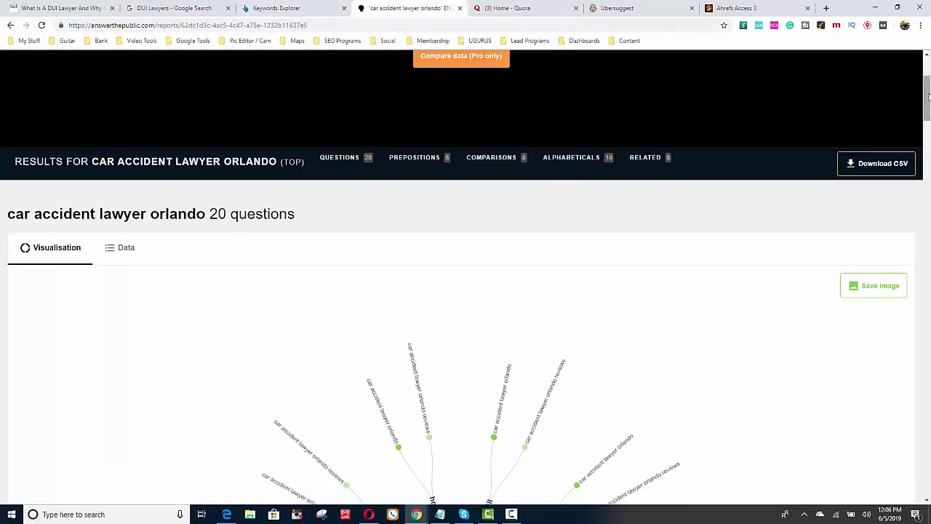
left_click_drag(928, 99, 928, 77)
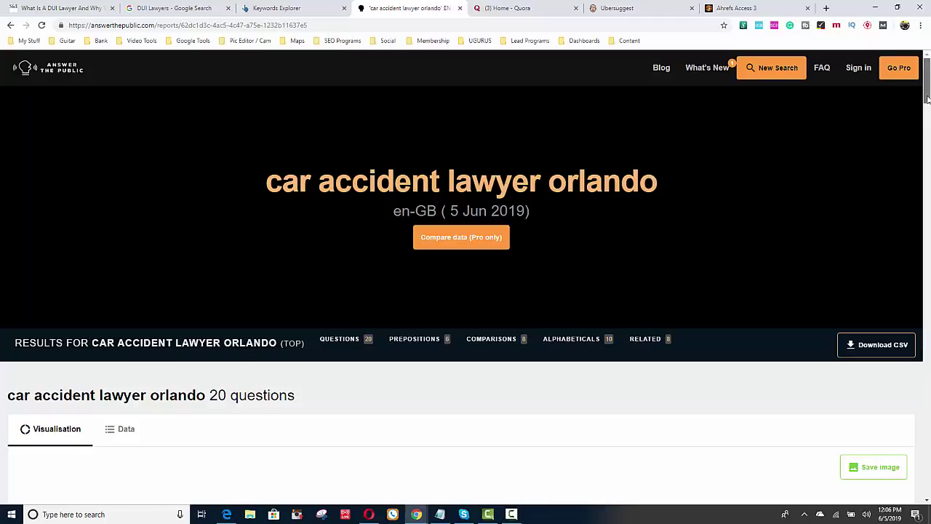
scroll(928, 100, "down", 2)
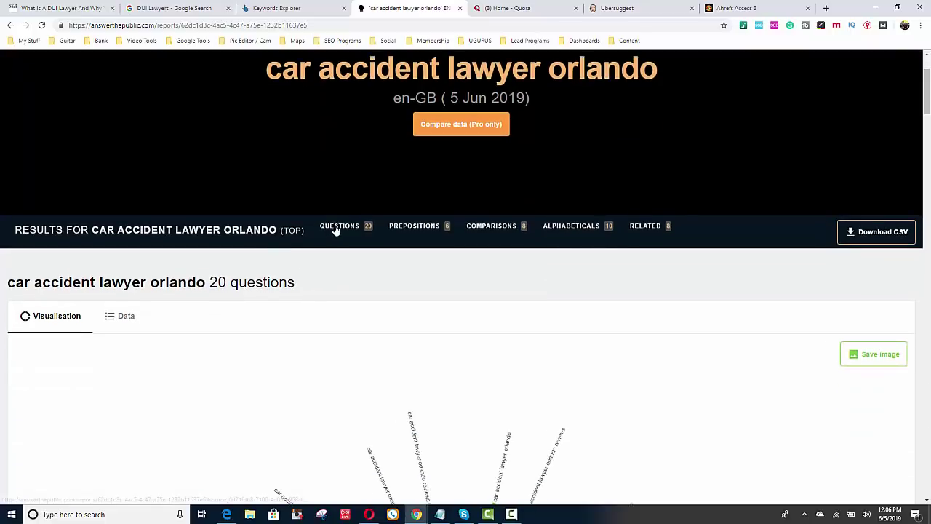
left_click(336, 229)
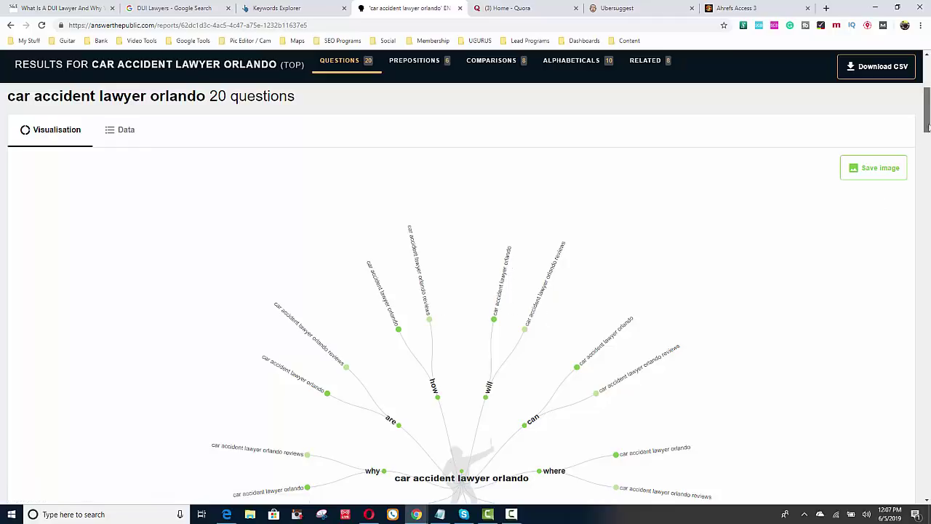
mouse_move(928, 126)
left_mouse_down()
mouse_move(928, 155)
mouse_move(928, 131)
left_mouse_up()
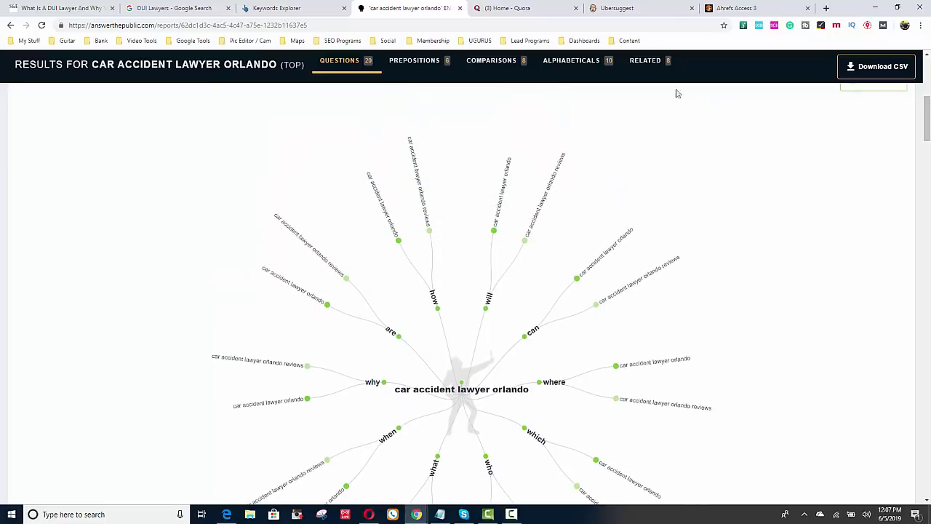
View Quora's question suggestions for "Car Accident Lawyer Orlando?" and Ubersuggest's keyword overview for "dui lawyers"
left_click(547, 12)
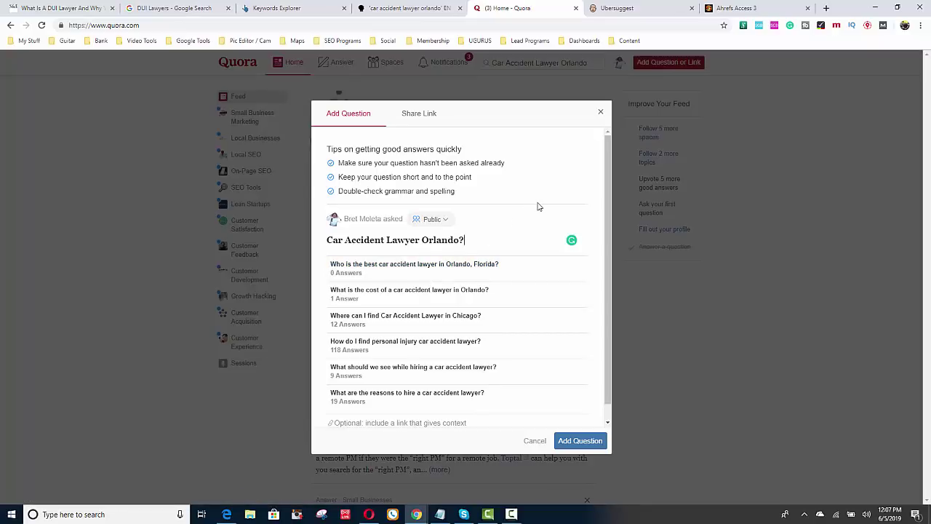
left_click(625, 10)
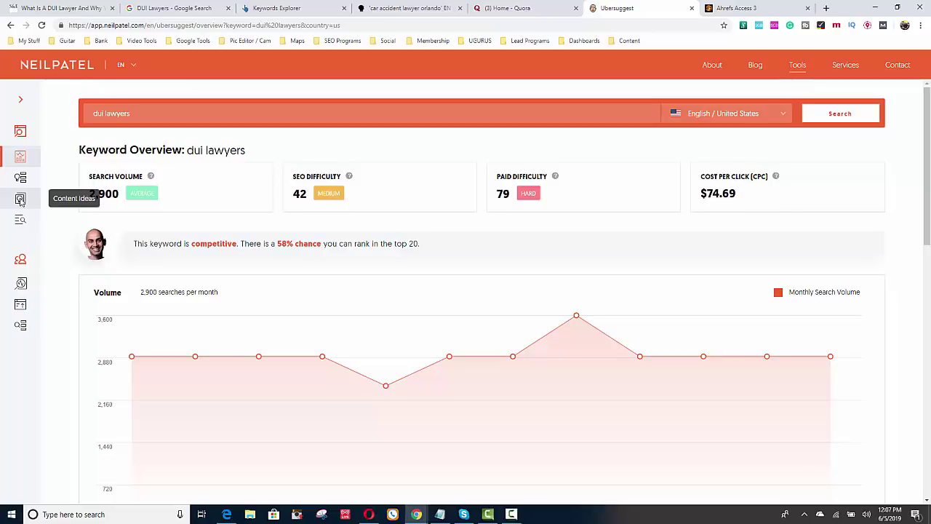
Return to Smith & Eulo's DUI Lawyers article and look through its content, video and "More About DUI Lawyers" links
left_click(52, 8)
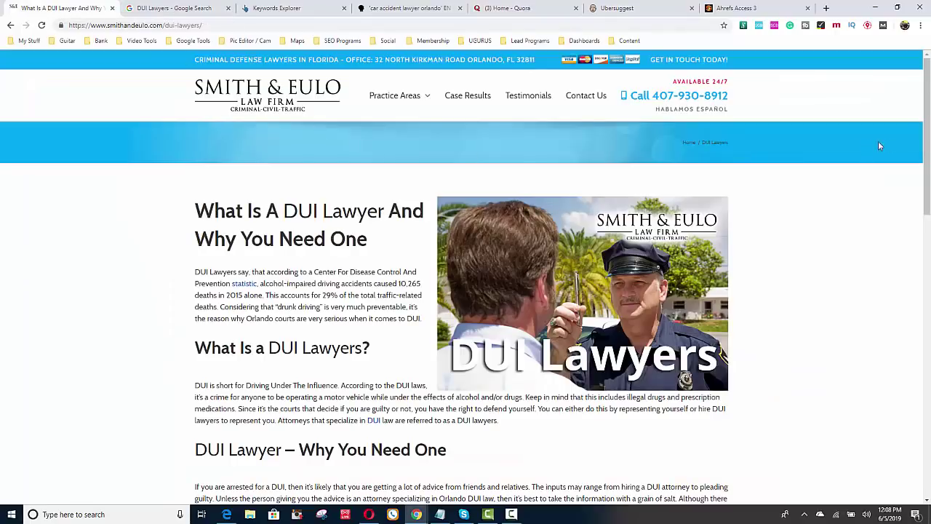
left_click_drag(926, 145, 807, 244)
left_click_drag(927, 179, 919, 383)
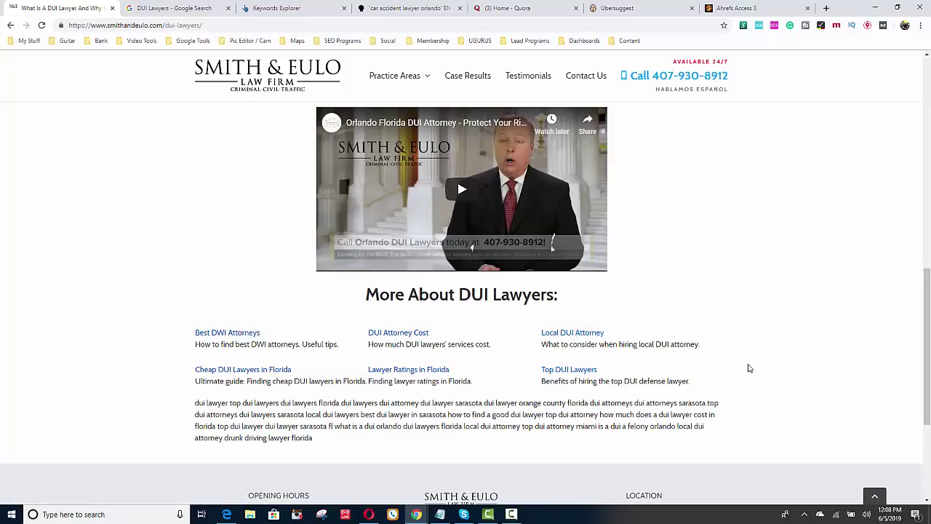
left_click_drag(926, 354, 928, 152)
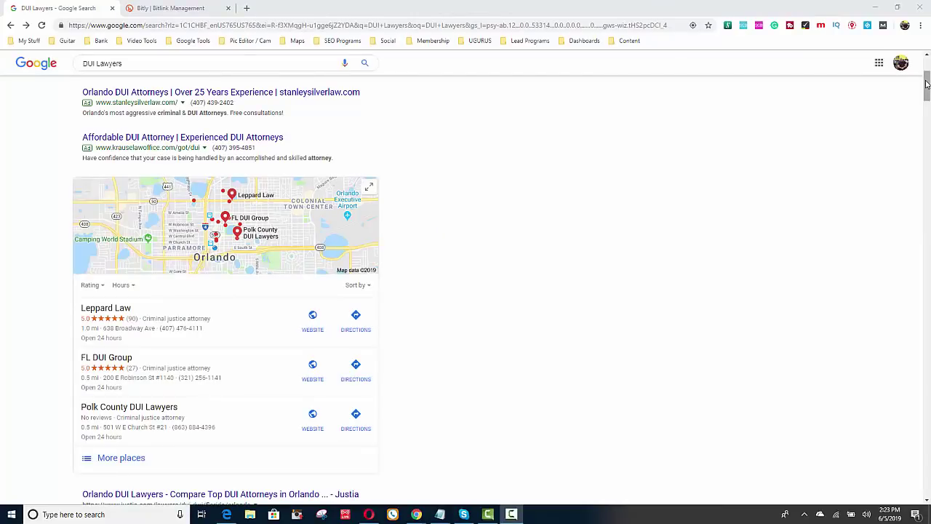
Expand the local map results for "DUI Lawyers" to all places and open the Ali & Blankner listing
mouse_move(927, 85)
left_mouse_down()
mouse_move(927, 75)
mouse_move(924, 89)
left_mouse_up()
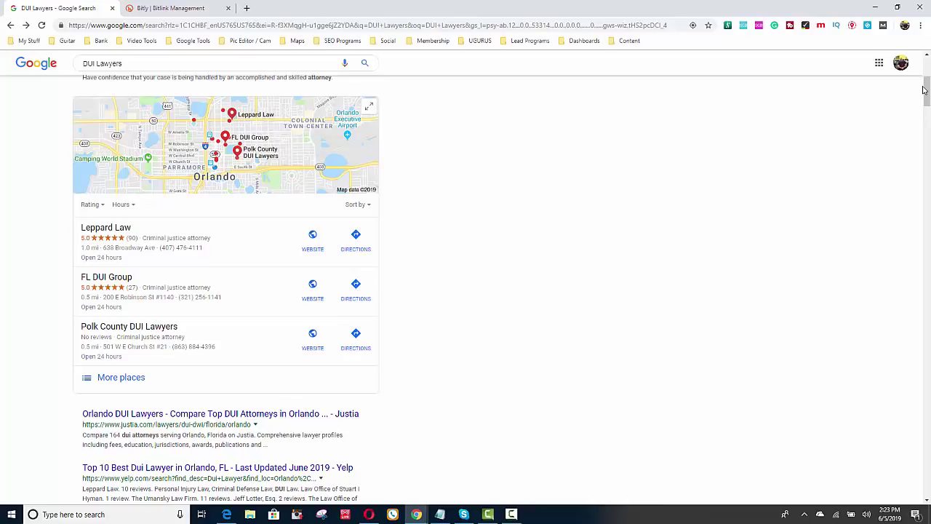
left_click_drag(924, 88, 879, 79)
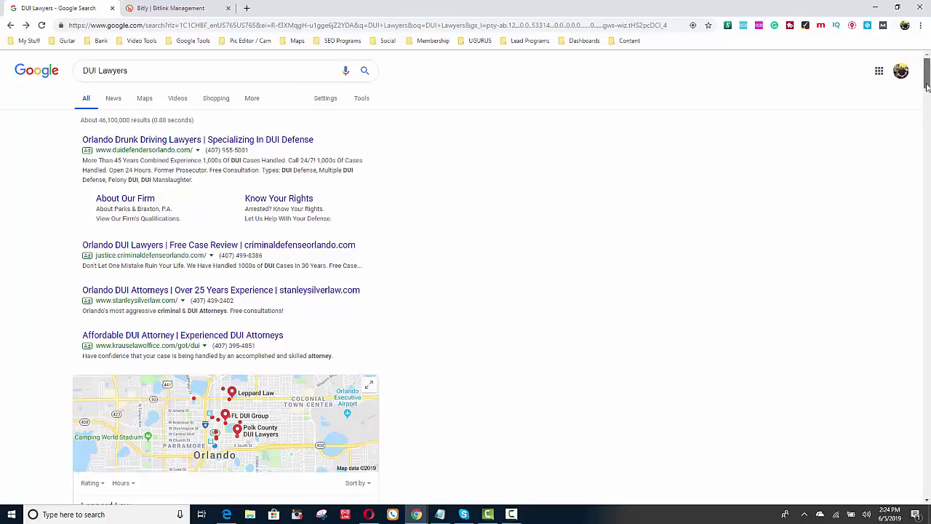
scroll(927, 84, "down", 5)
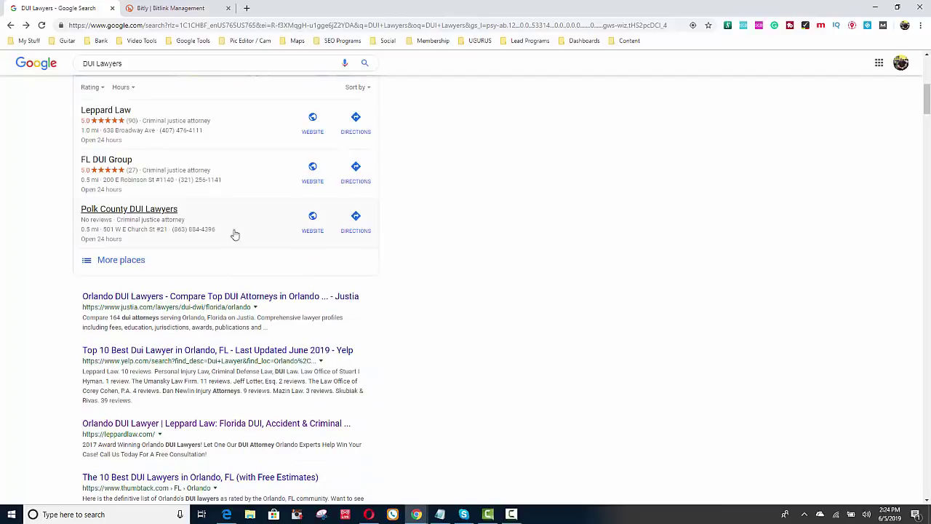
left_click(142, 264)
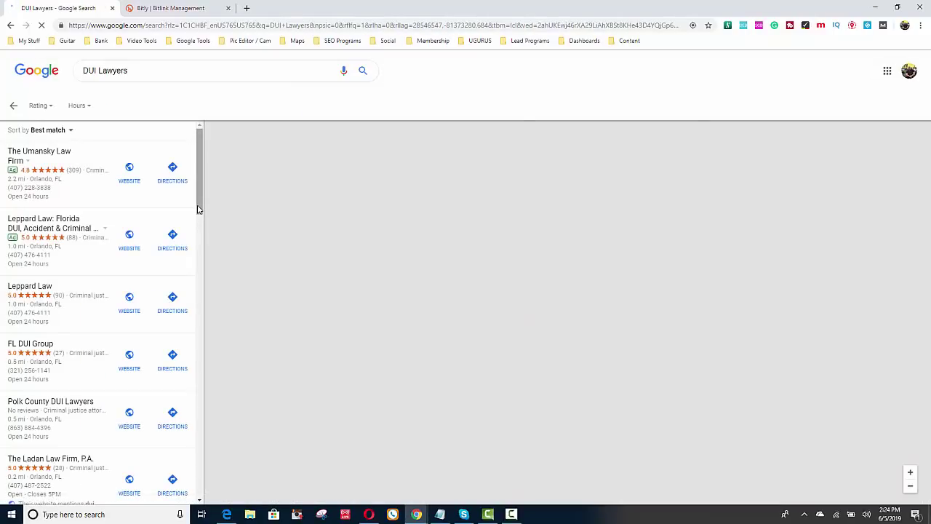
scroll(195, 263, "down", 3)
left_click_drag(195, 263, 209, 337)
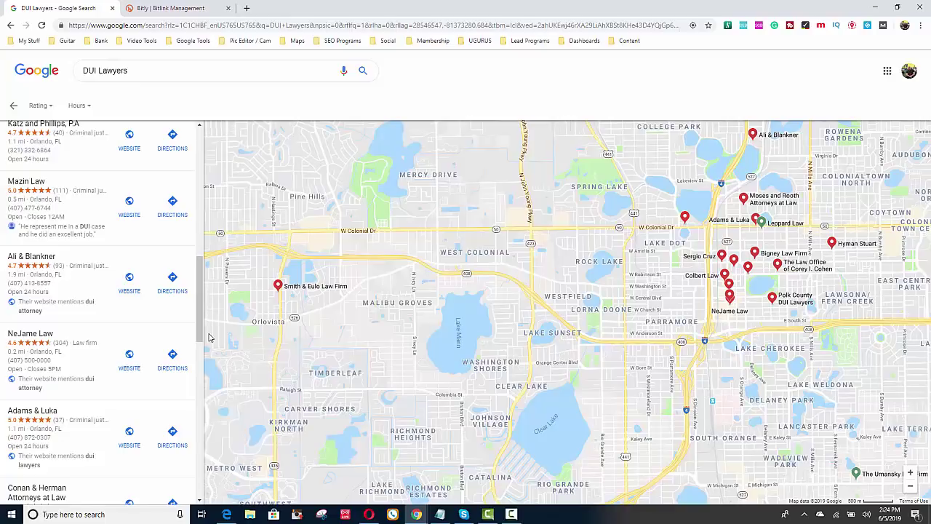
left_click(44, 262)
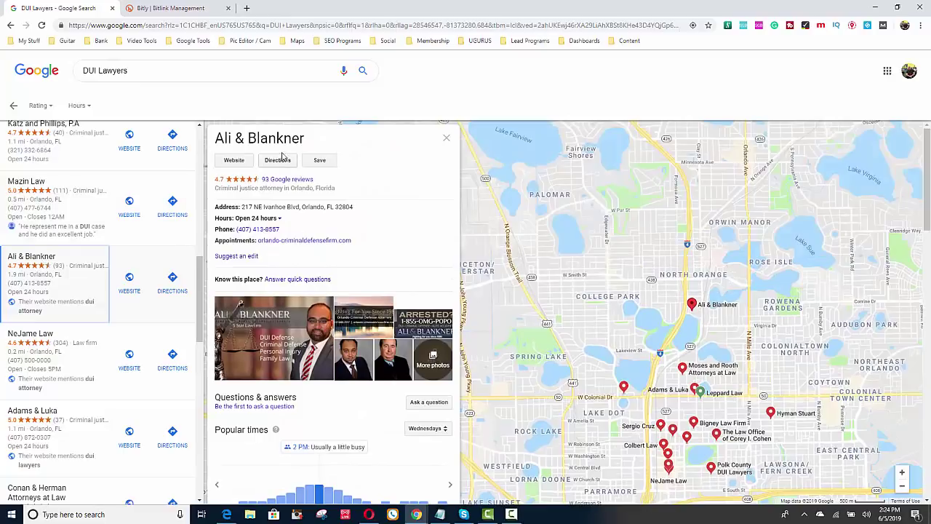
Copy the full URL of the Google results page with the Ali & Blankner listing open
left_click(340, 25)
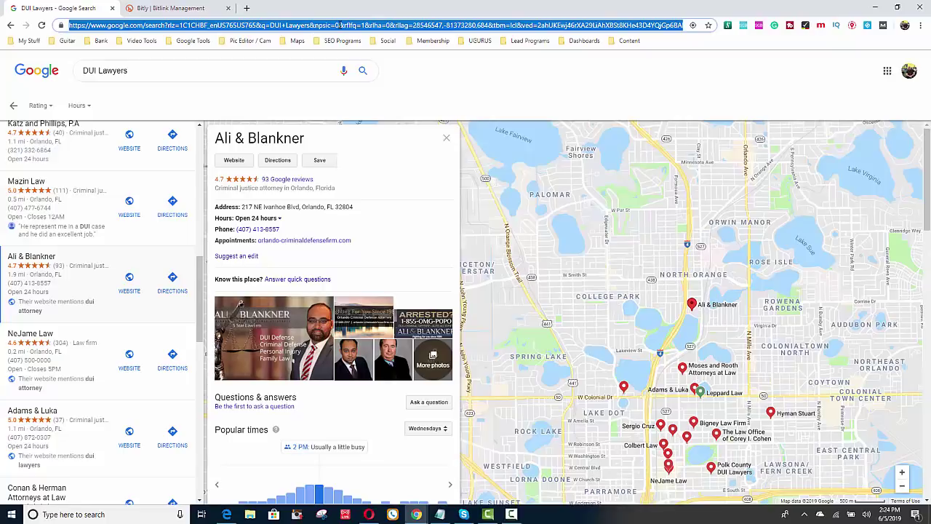
right_click(340, 25)
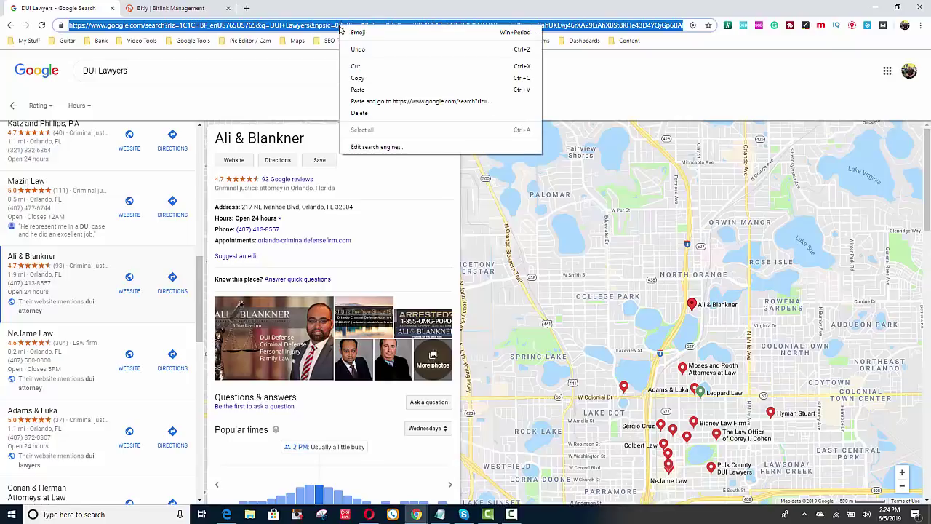
left_click(359, 78)
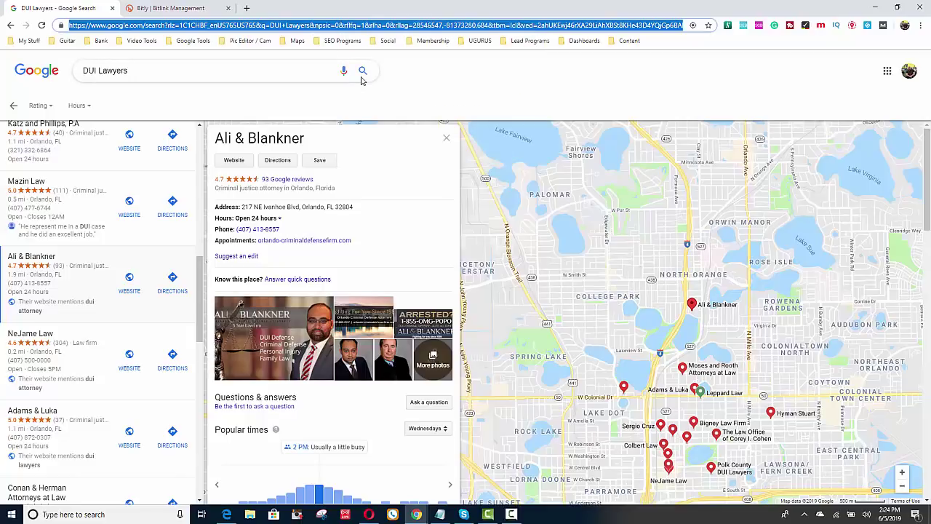
Switch to Bitly, create a Bitlink from the copied Google URL, then copy the short link and save it
left_click(182, 9)
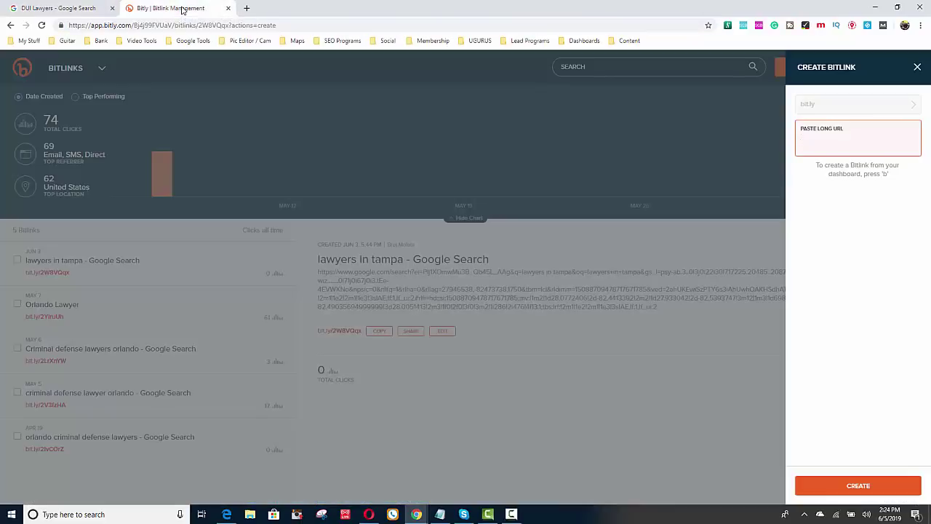
left_click(818, 142)
right_click(818, 142)
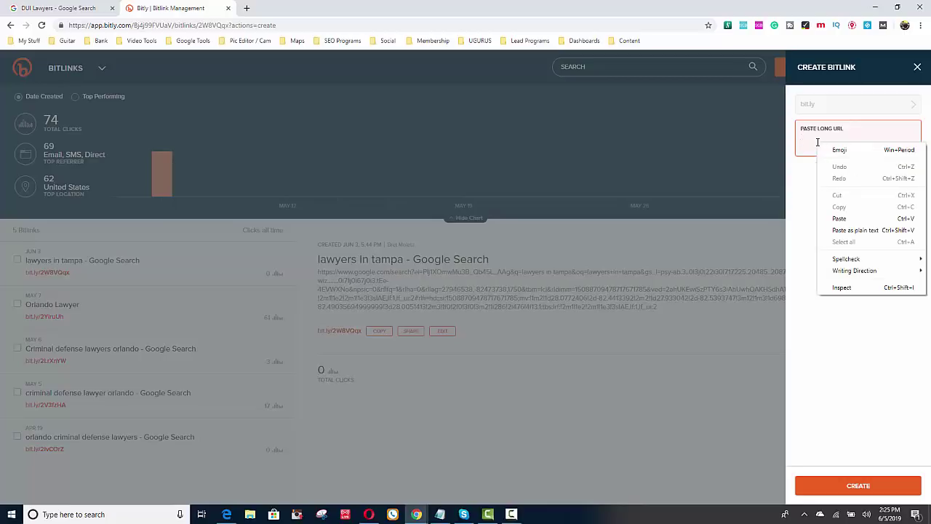
left_click(837, 220)
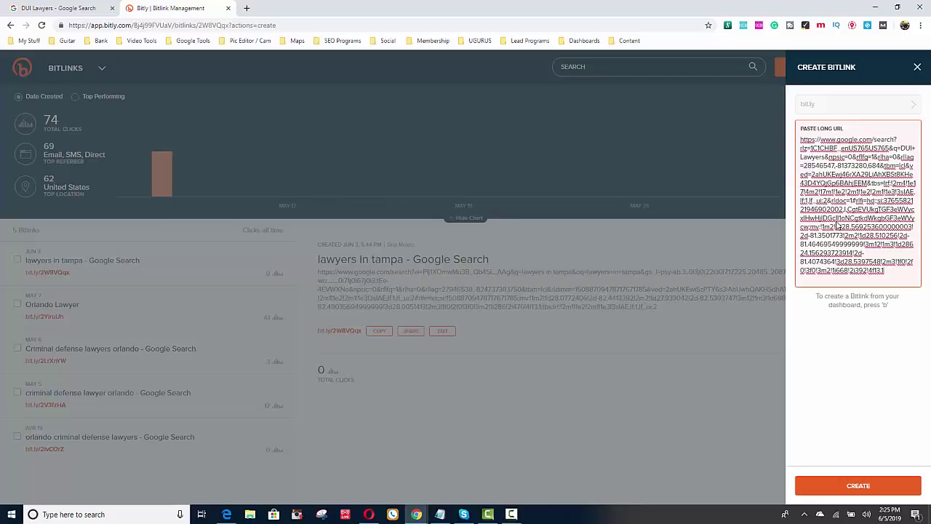
left_click(864, 480)
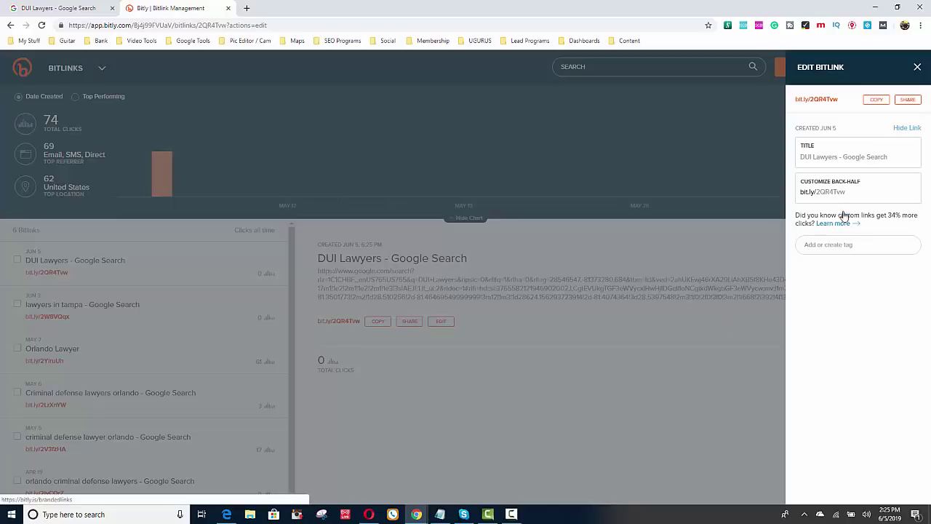
left_click(879, 104)
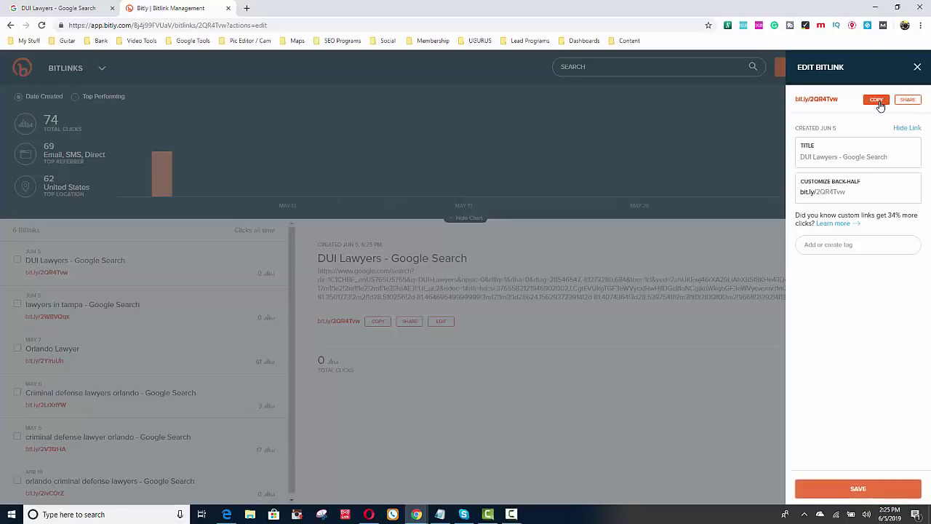
left_click(865, 485)
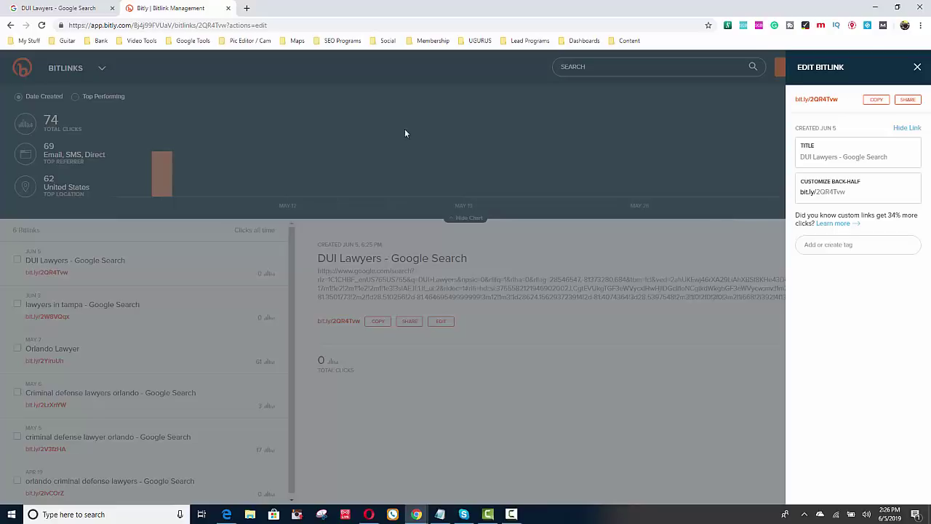
Return to the Google "DUI Lawyers" places list and look through it from the first listing down past Ali & Blankner
left_click(78, 10)
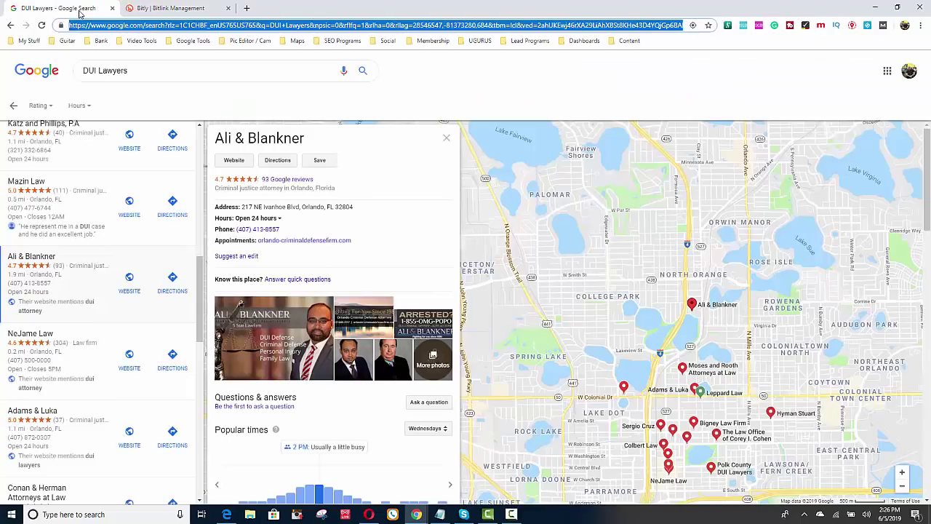
left_click(200, 281)
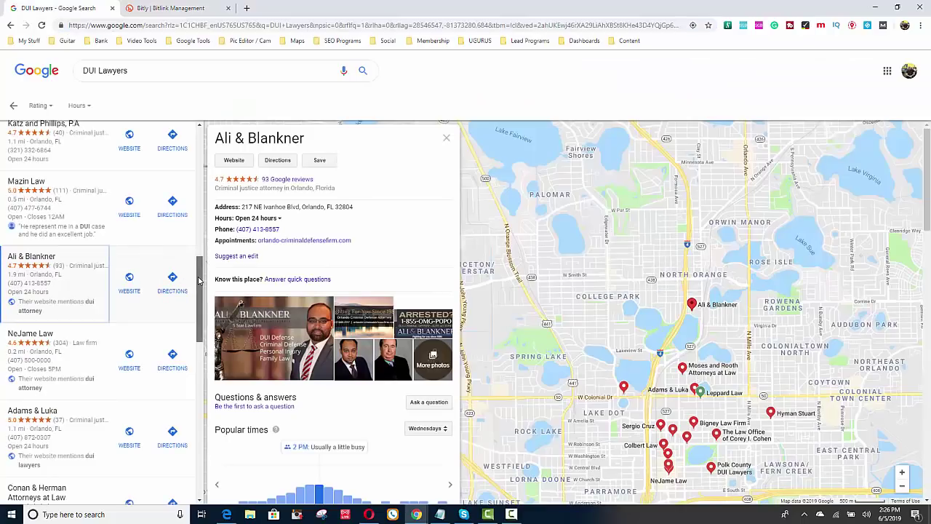
left_click_drag(200, 281, 196, 150)
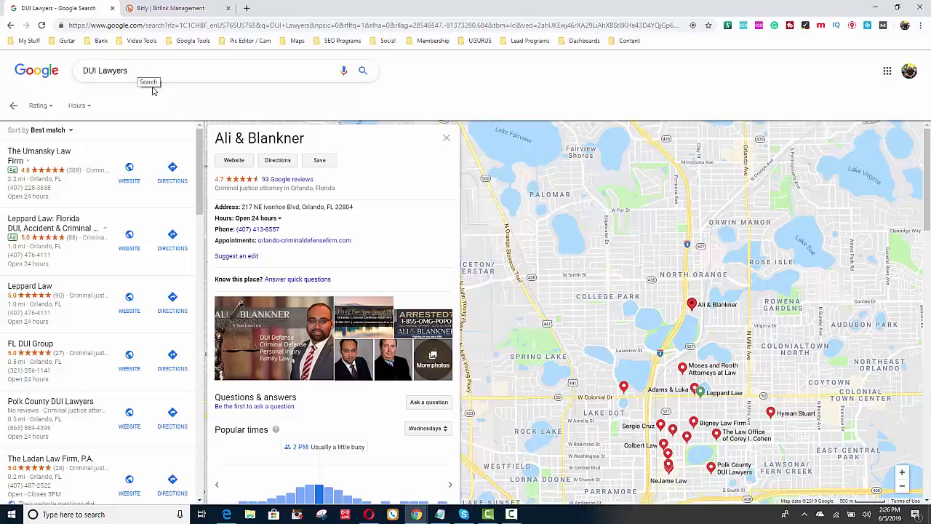
left_click_drag(201, 159, 201, 178)
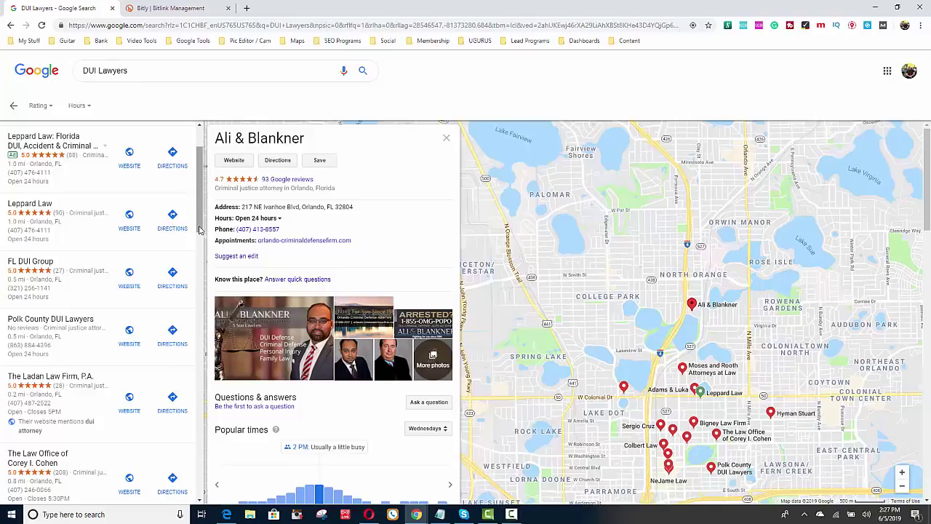
left_click_drag(200, 229, 201, 321)
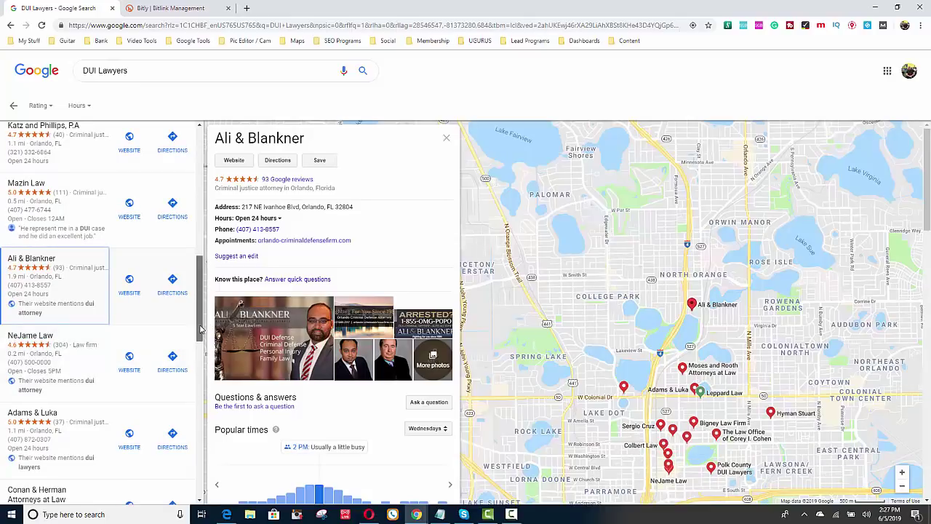
left_click_drag(201, 329, 200, 373)
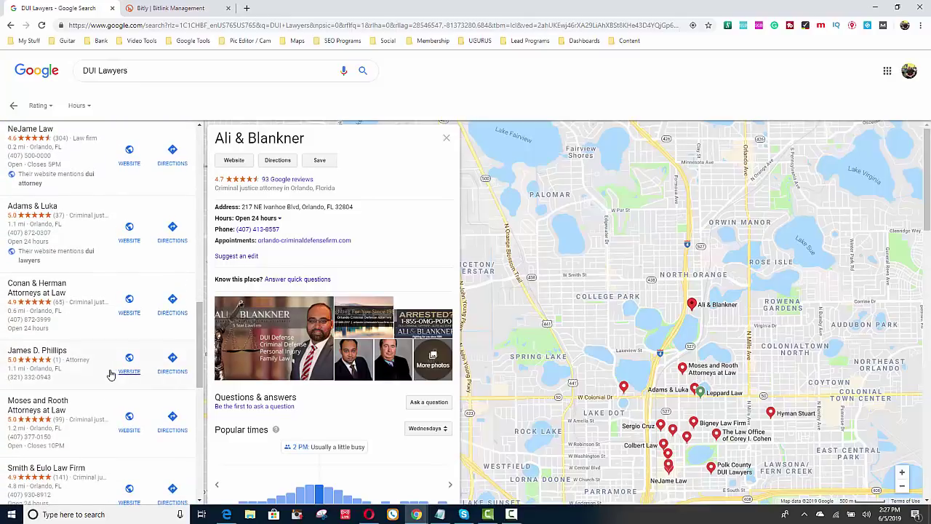